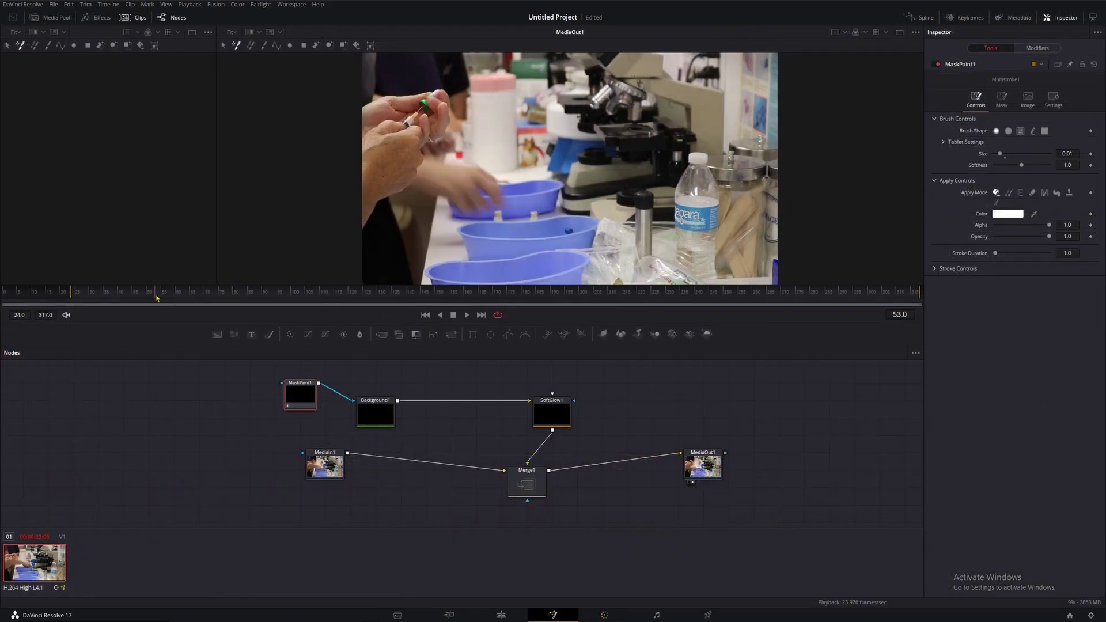
Play back the microscope clip with its mask-paint glow composite and move the playhead along the time ruler.
key("space")
left_click(157, 297)
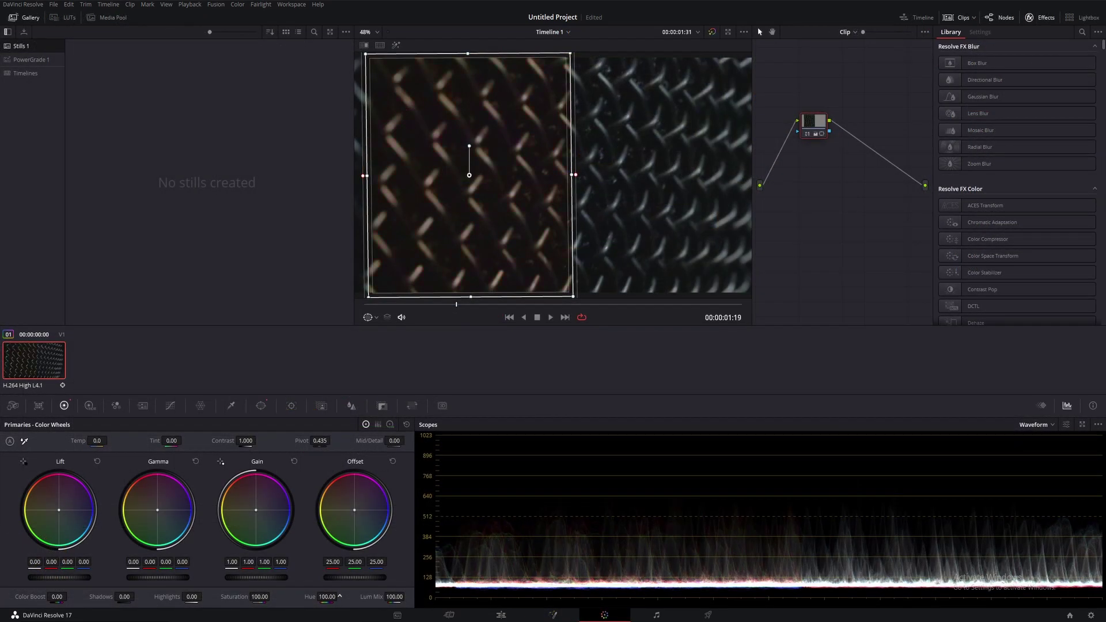
Soften the right edge of the first node's window to about 8.22 and add a serial node with a square window over the image's right half.
left_click_drag(577, 186, 599, 177)
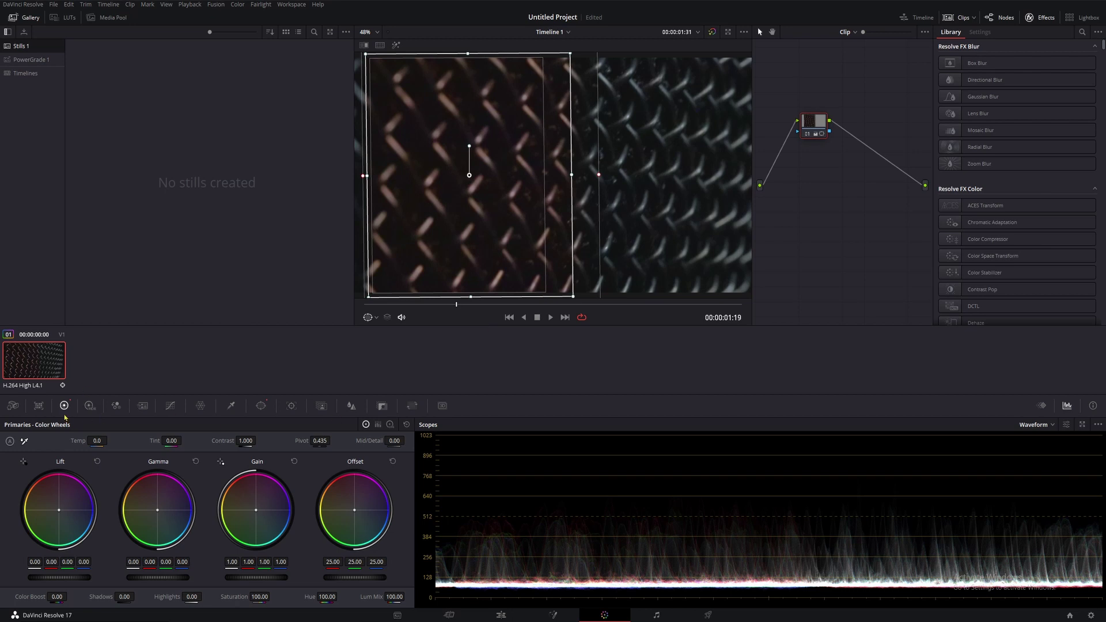
left_click(258, 408)
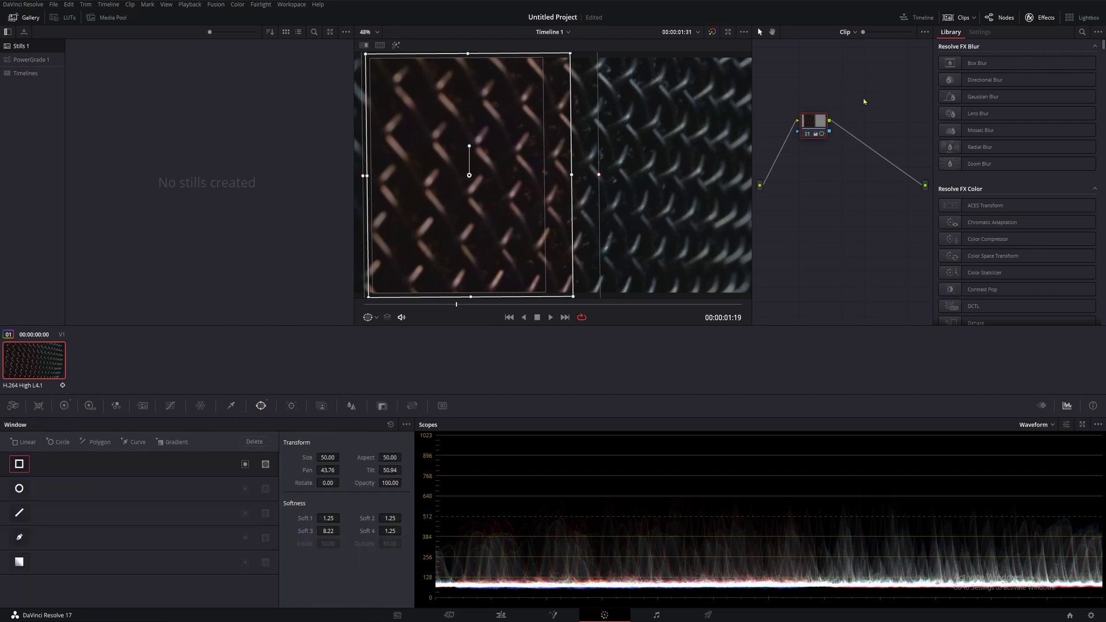
key("alt+s")
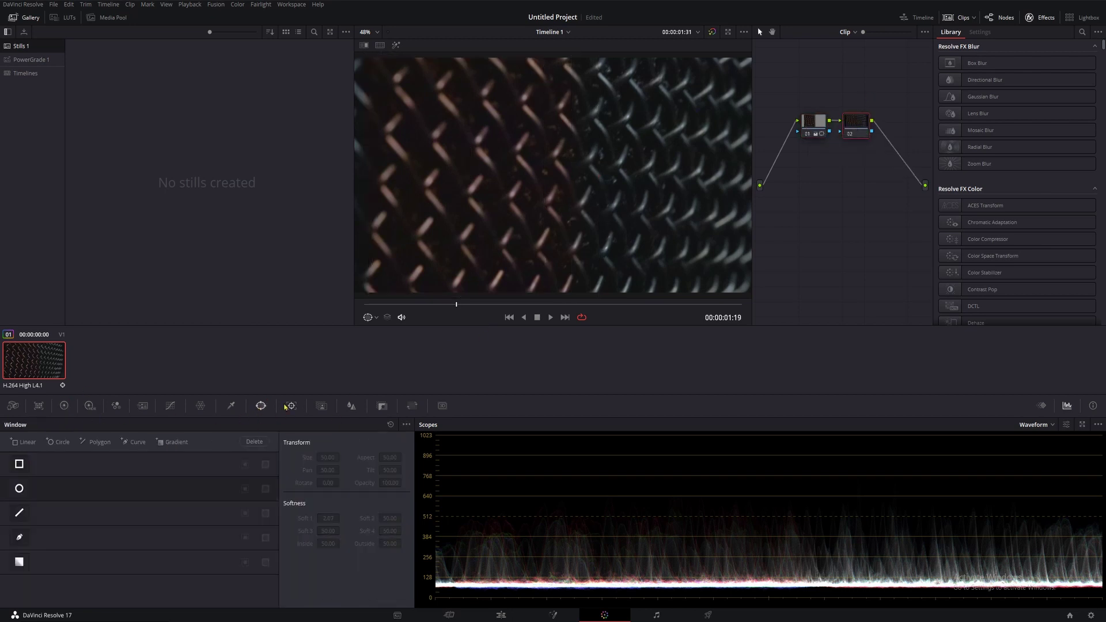
left_click(18, 469)
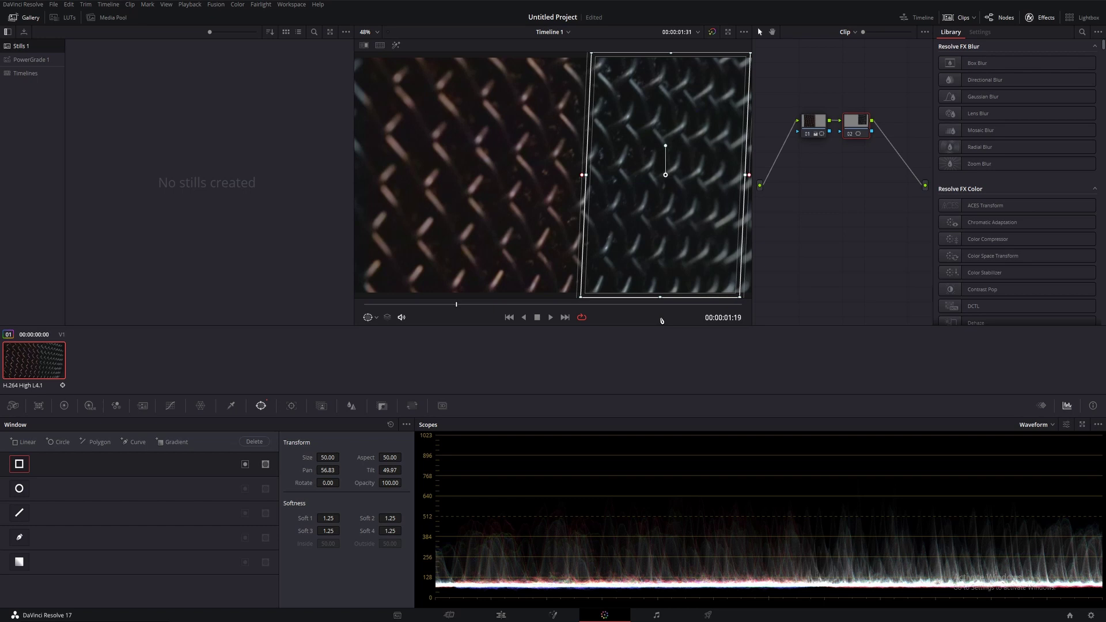
Set the second node's contrast to 0.990, pivot to 0.000 and midtone detail to 100 in the primaries.
left_click(65, 406)
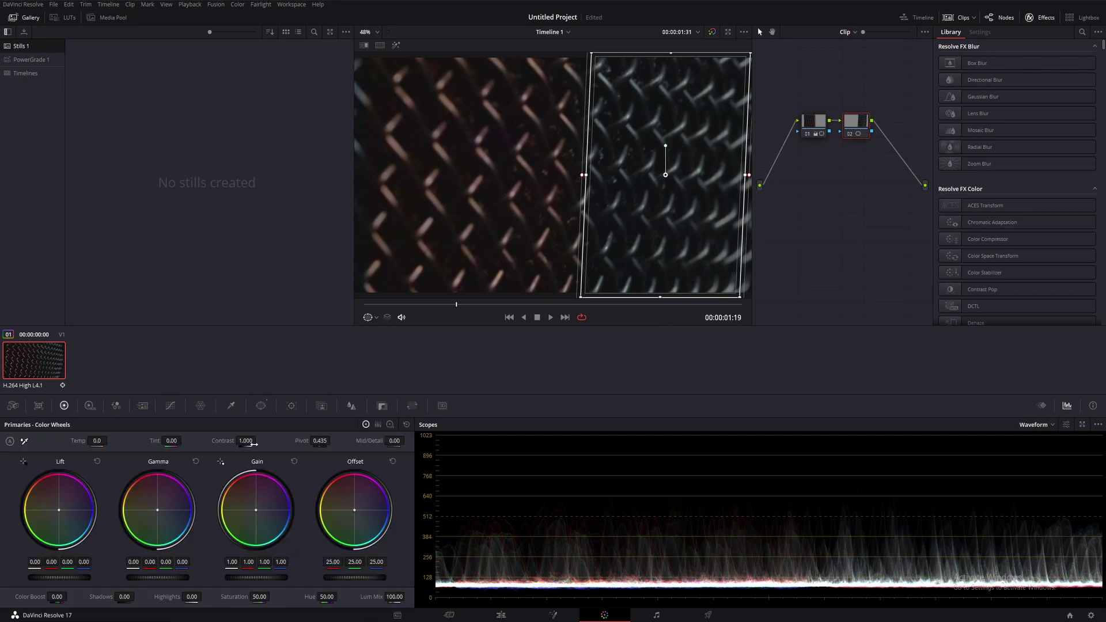
mouse_move(254, 444)
left_mouse_down()
mouse_move(288, 444)
mouse_move(258, 441)
left_mouse_up()
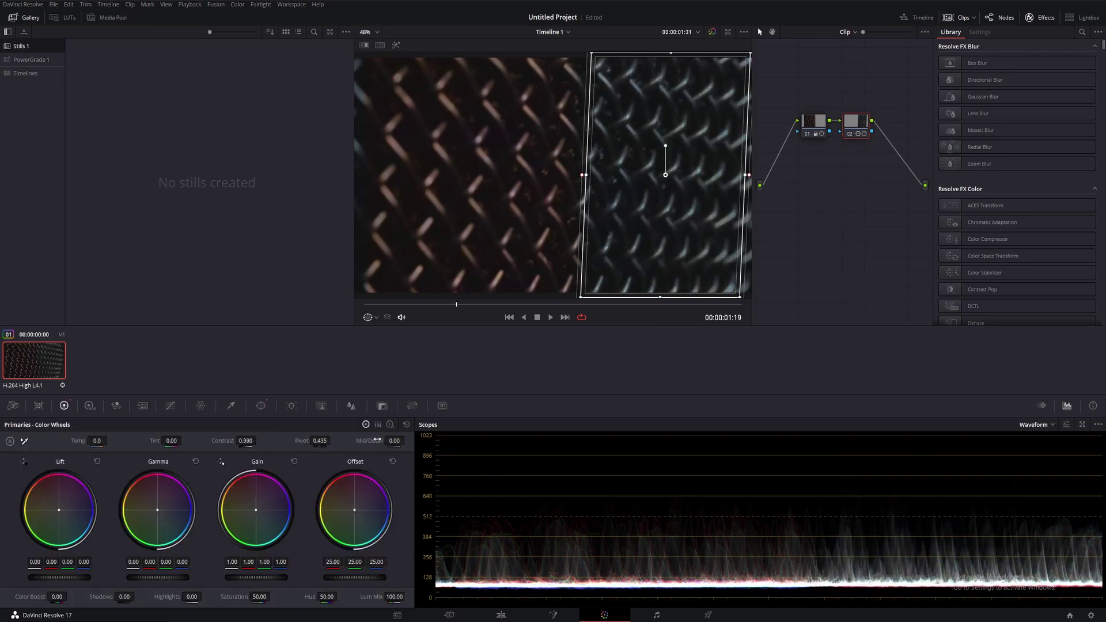
left_click_drag(377, 440, 408, 440)
left_click_drag(301, 443, 271, 444)
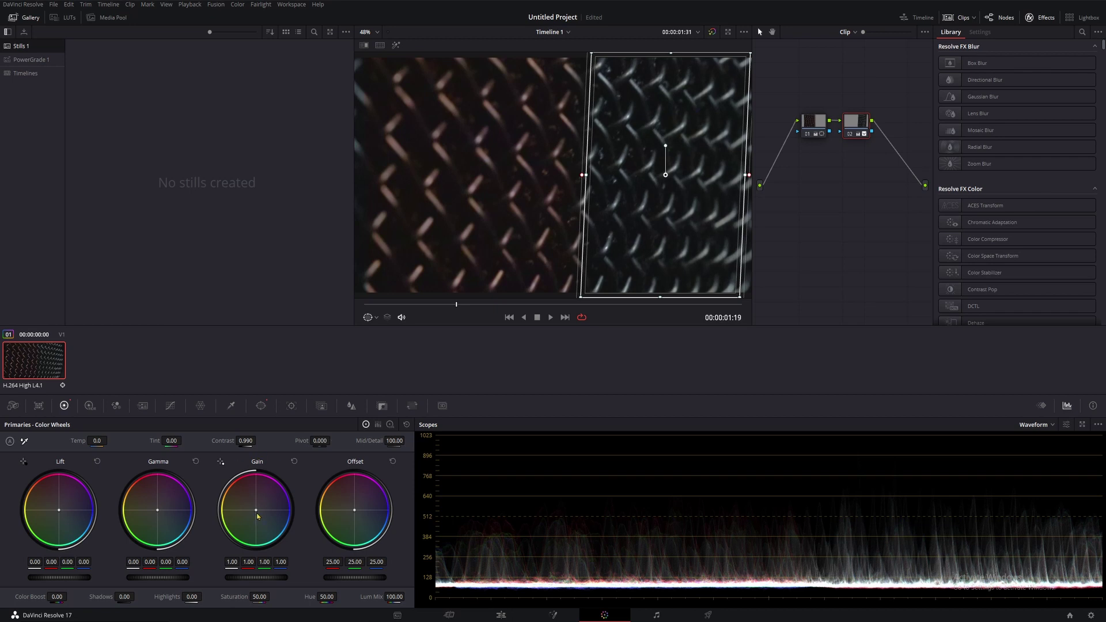
Tint the right half teal with gain at about red 0.70, green 1.08, blue 1.10 and color boost 22, and append a serial node.
left_click_drag(257, 517, 270, 529)
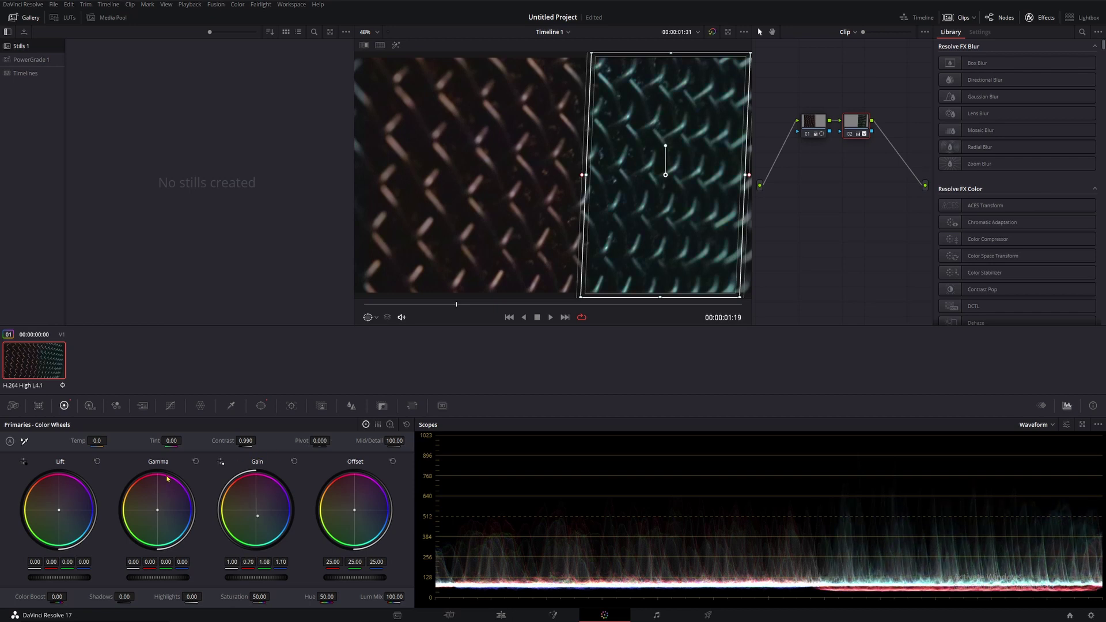
left_click_drag(56, 598, 89, 597)
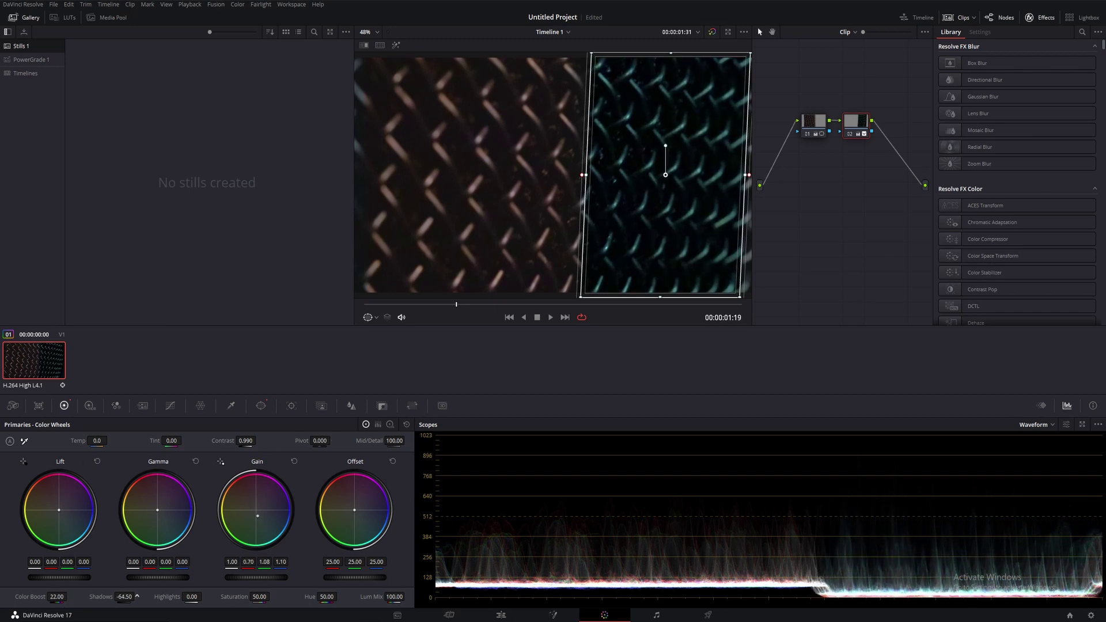
left_click_drag(170, 600, 205, 597)
left_click_drag(97, 597, 102, 597)
key("alt+s")
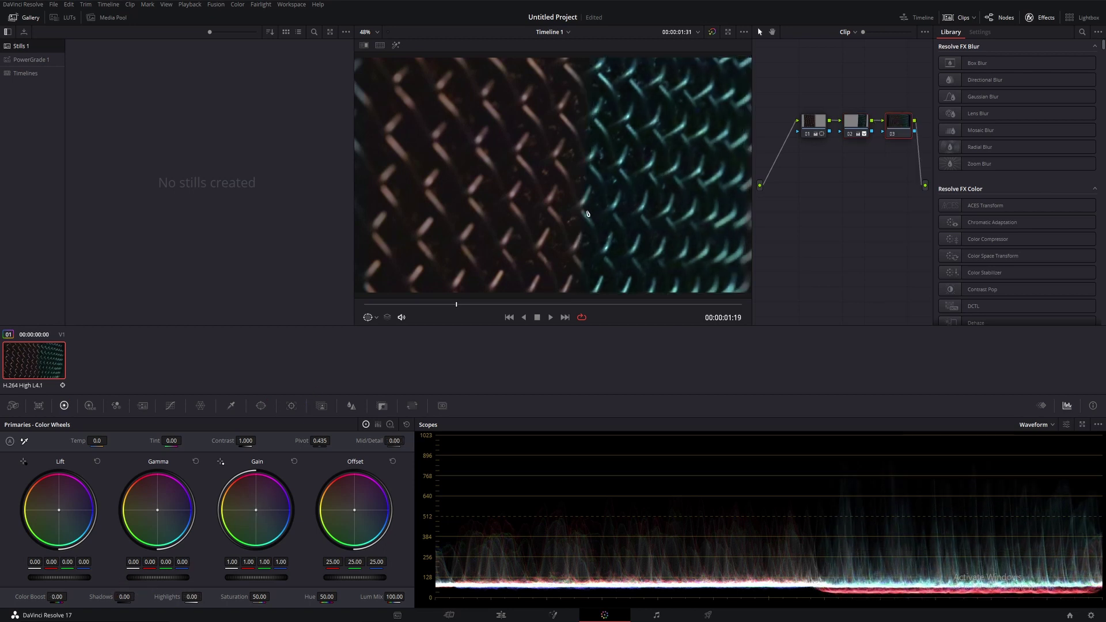
On the Fusion page, mask MediaIn1 with an ellipse about 0.545 wide and high, centred just beyond the frame's left edge.
left_click(553, 616)
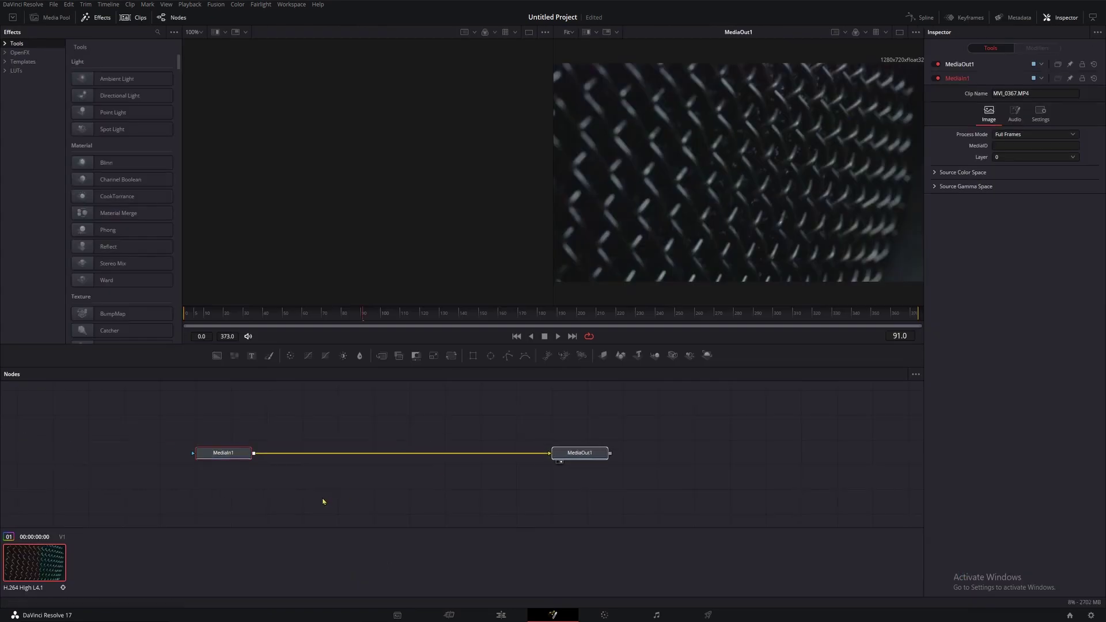
left_click(491, 356)
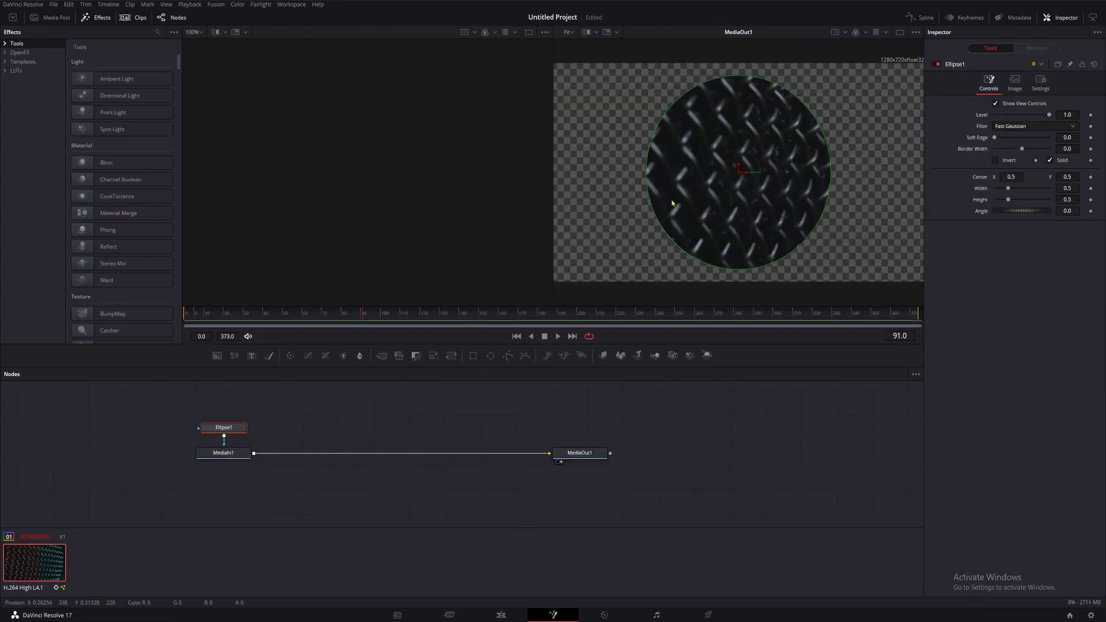
left_click_drag(652, 233, 654, 232)
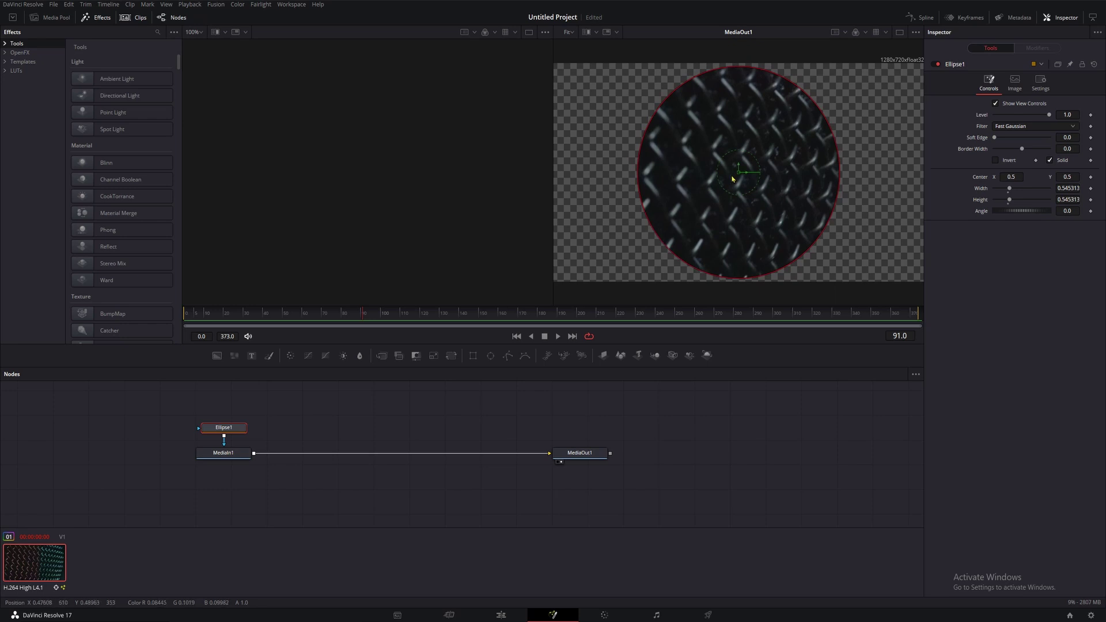
left_click_drag(733, 179, 450, 181)
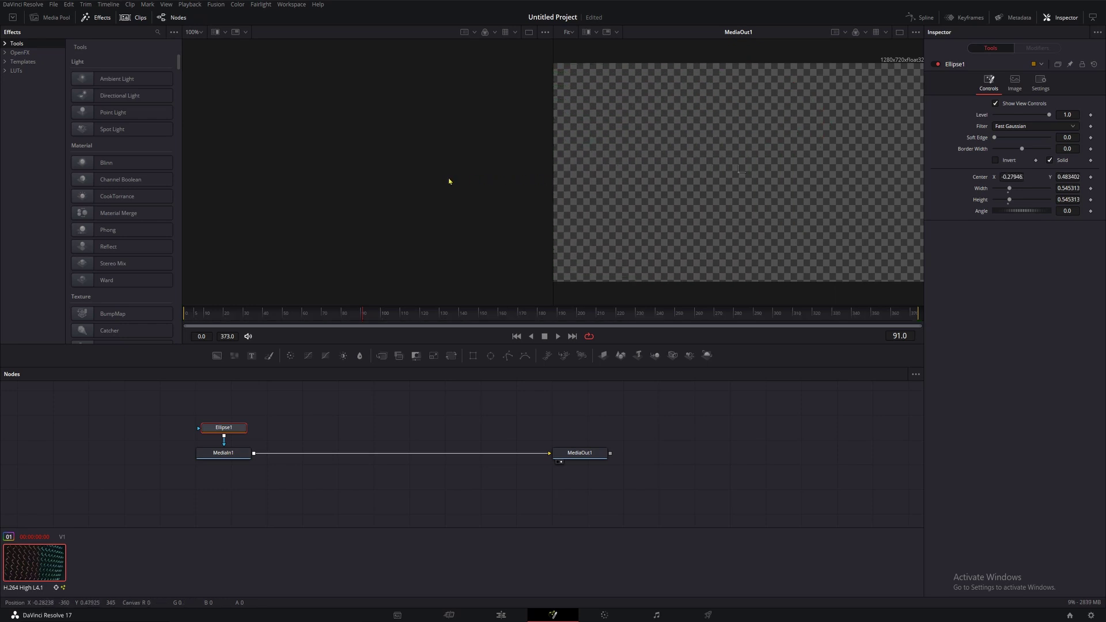
Animate the ellipse's center from off-frame left at frame 91 to about X 1.297 at frame 311, and play the motion.
left_click(1091, 178)
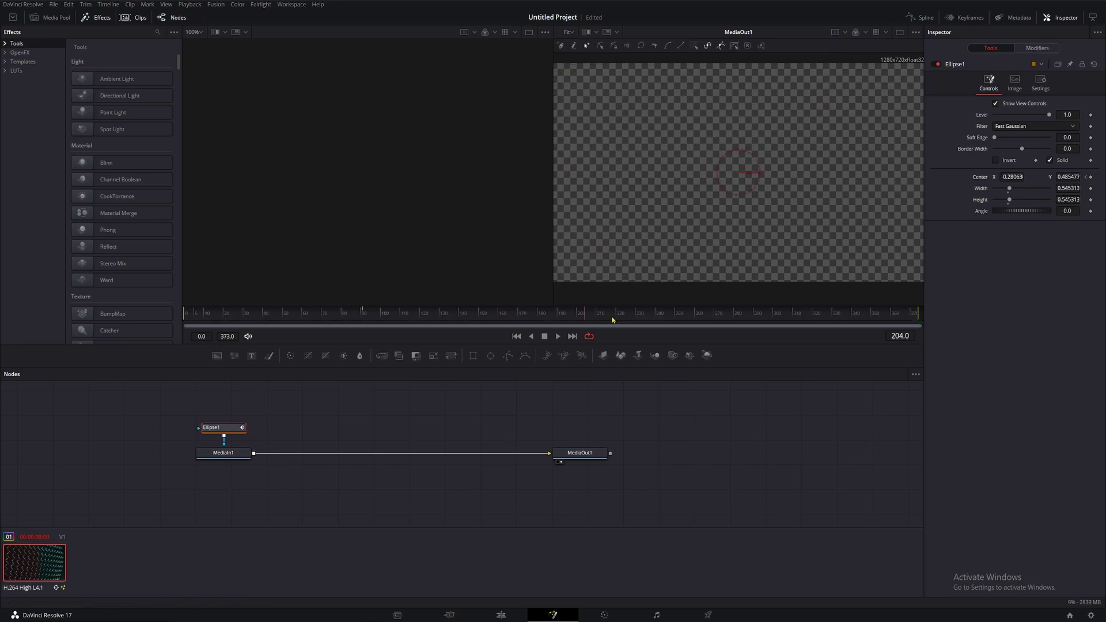
scroll(614, 233, "down", 3)
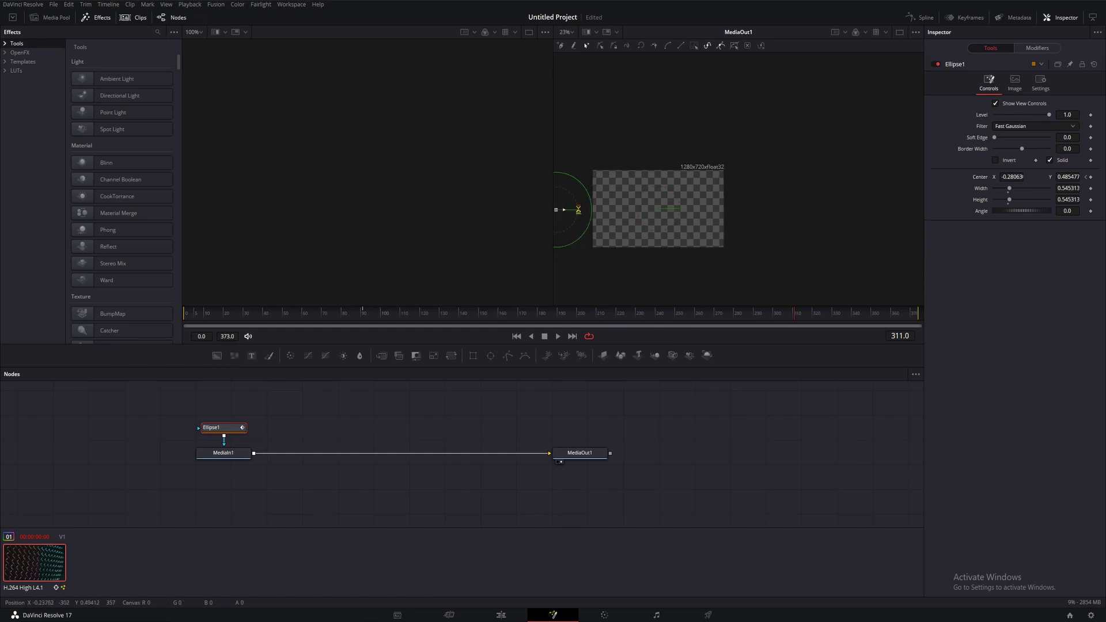
left_click_drag(578, 209, 769, 211)
scroll(679, 223, "up", 4)
scroll(643, 201, "down", 1)
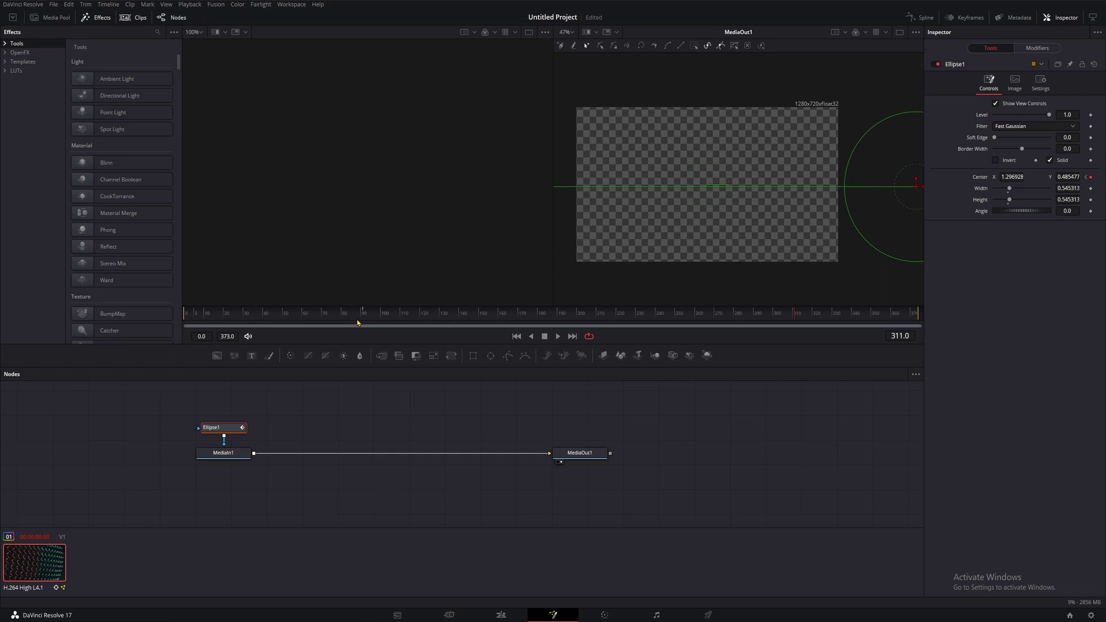
key("space")
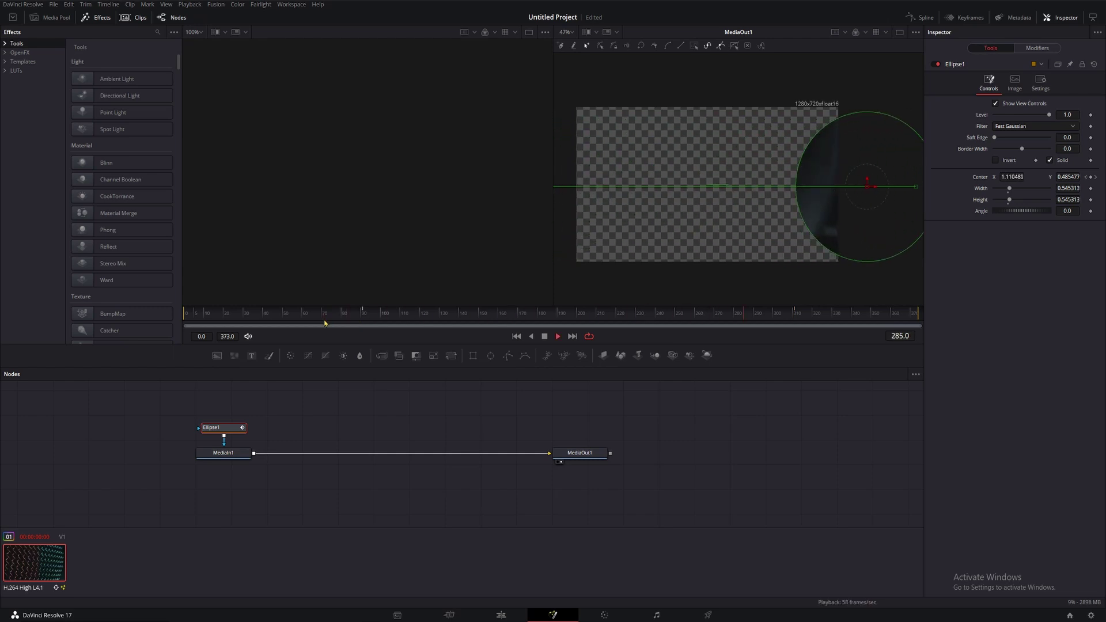
left_click(362, 323)
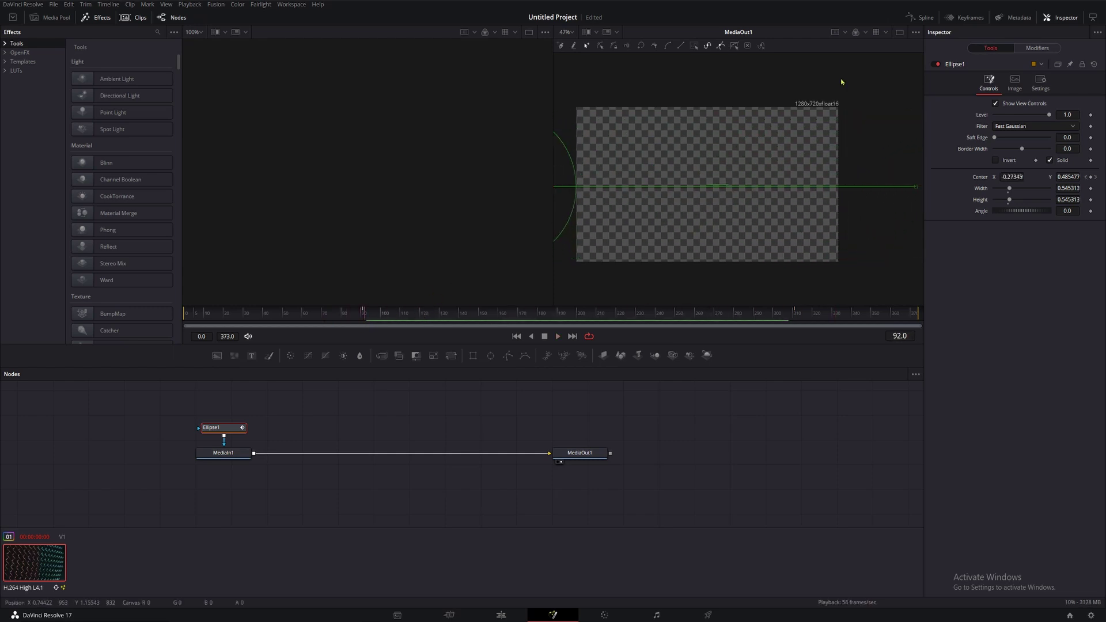
Shift the ellipse path's first displacement keyframe earlier in the Spline editor and review the animation.
left_click(919, 17)
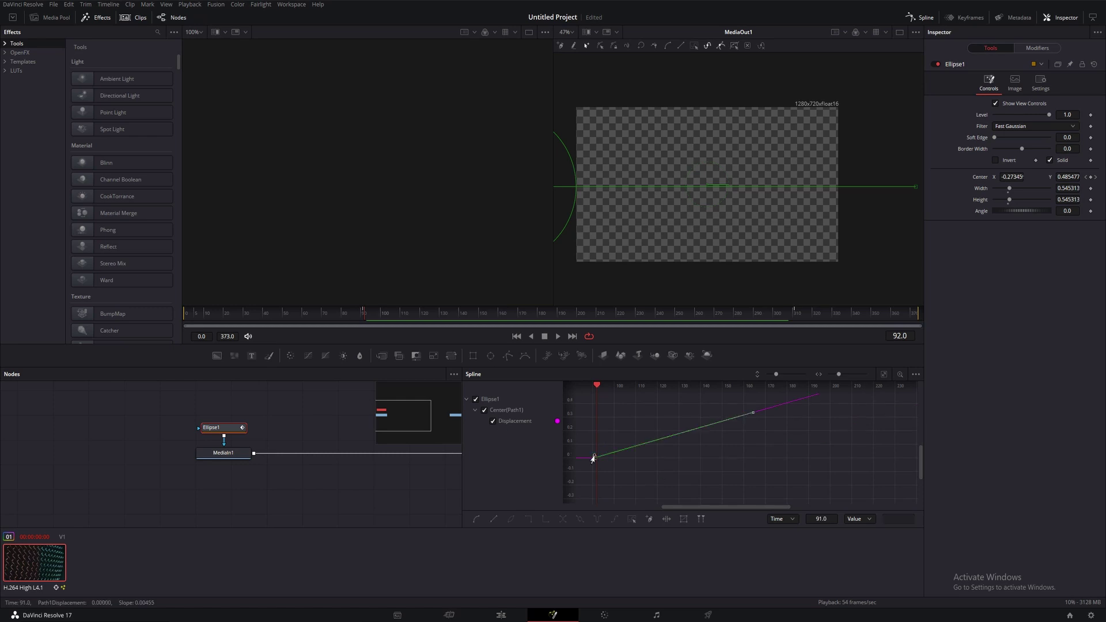
mouse_move(594, 459)
left_mouse_down()
mouse_move(553, 457)
mouse_move(575, 457)
left_mouse_up()
left_click_drag(216, 318, 199, 318)
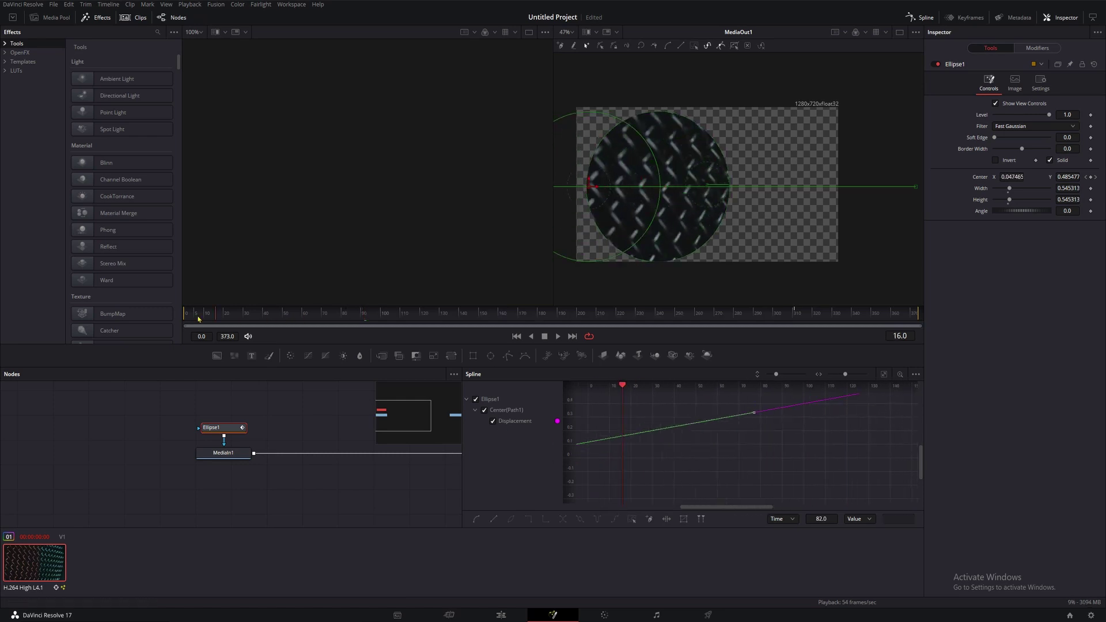
key("space")
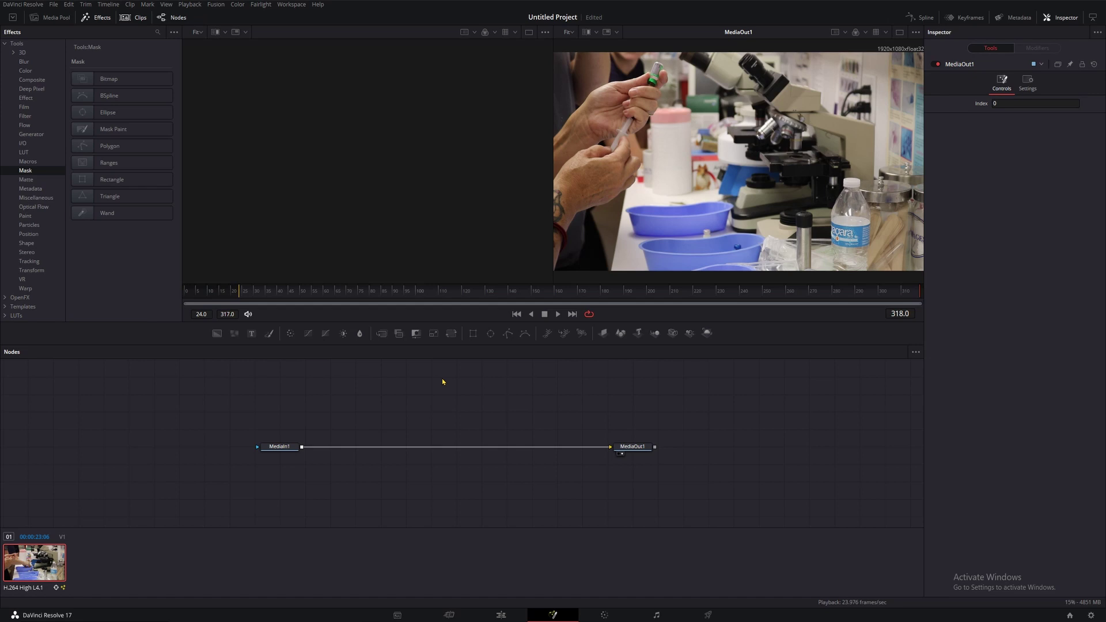
Add Channel Booleans, Merge, Polygon, BSpline, pEmitter and pRender nodes to the syringe clip's composition.
left_click_drag(215, 411, 720, 495)
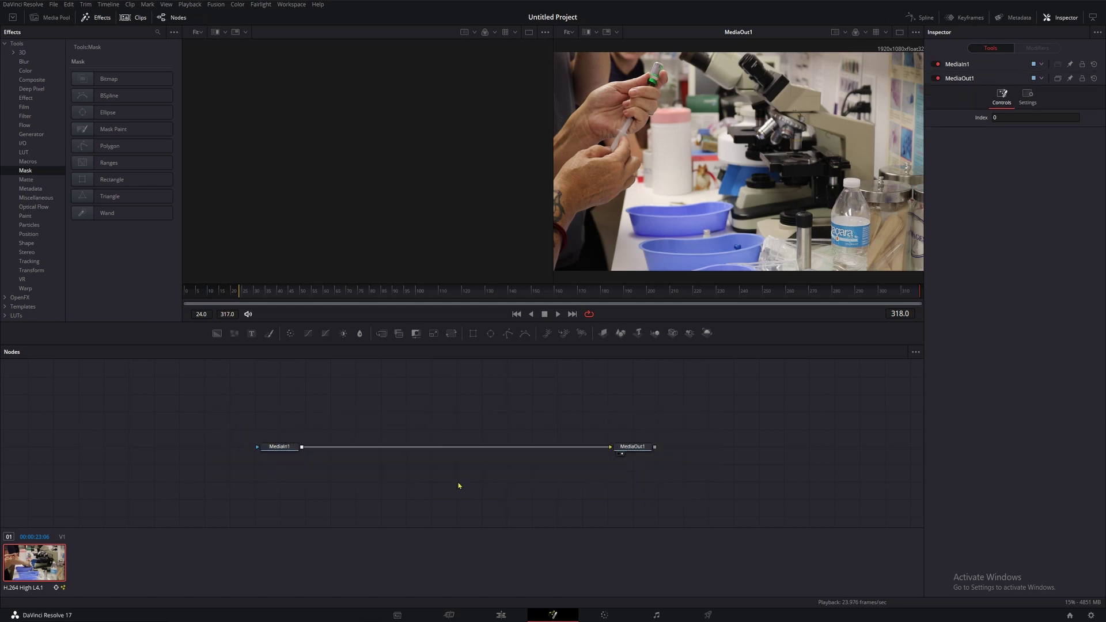
key("ctrl+v")
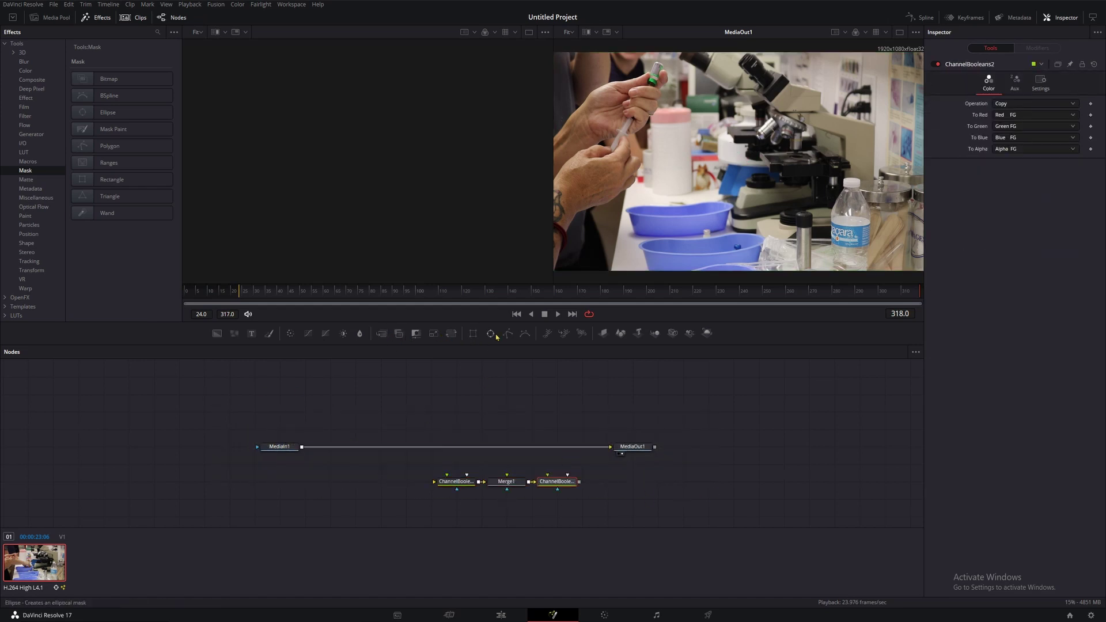
left_click(508, 333)
left_click(524, 333)
left_click(548, 333)
left_click(582, 334)
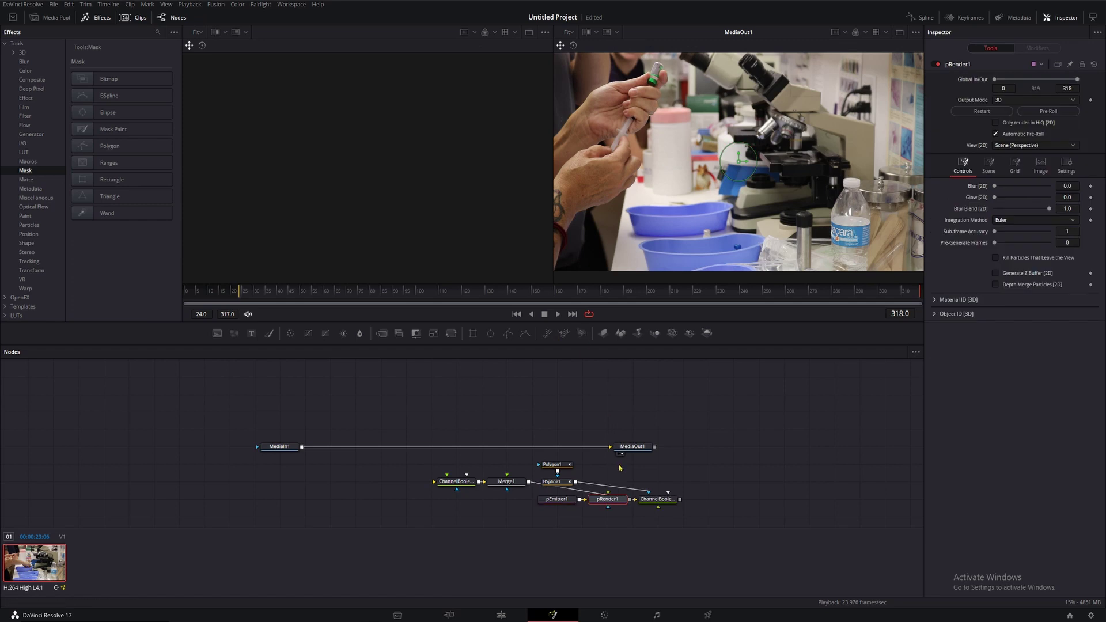
Rearrange the added nodes around the MediaIn1 to MediaOut1 connection and play the clip.
left_click_drag(422, 458, 561, 491)
left_click(388, 488)
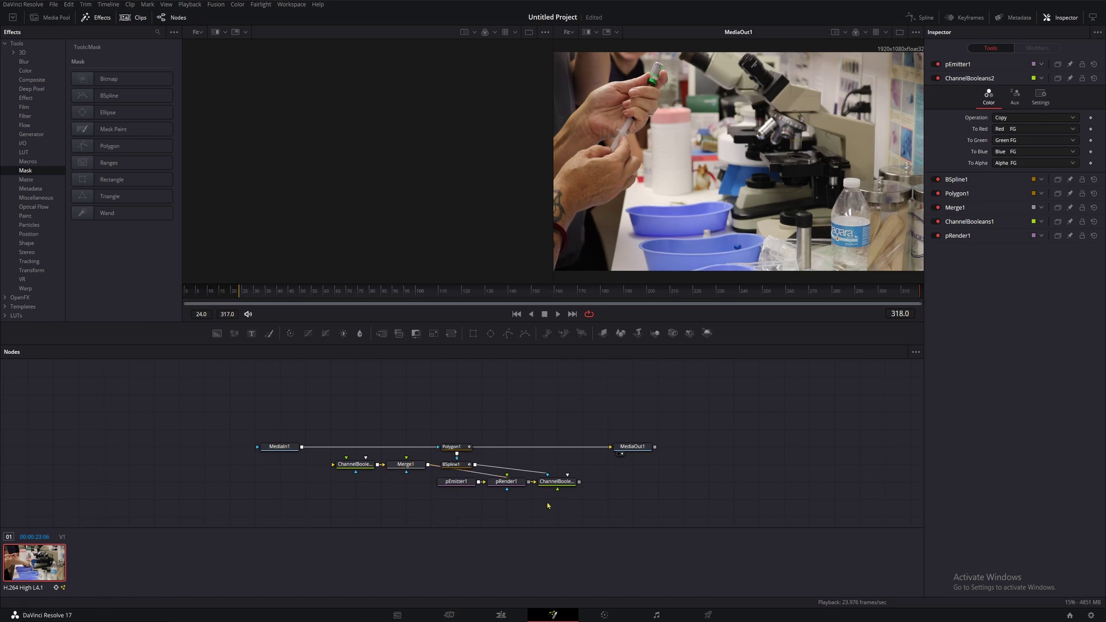
left_click_drag(547, 506, 407, 500)
left_click(515, 511)
left_click_drag(366, 466, 329, 499)
key("space")
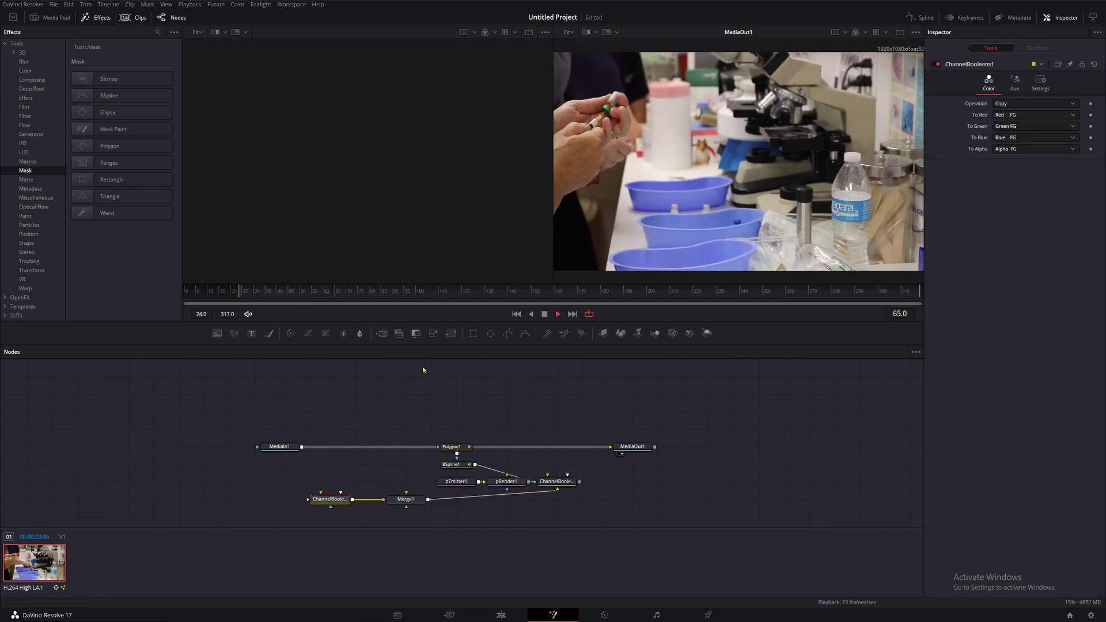
Delete all the added nodes, keeping only MediaIn1 and MediaOut1.
left_click_drag(326, 422, 565, 539)
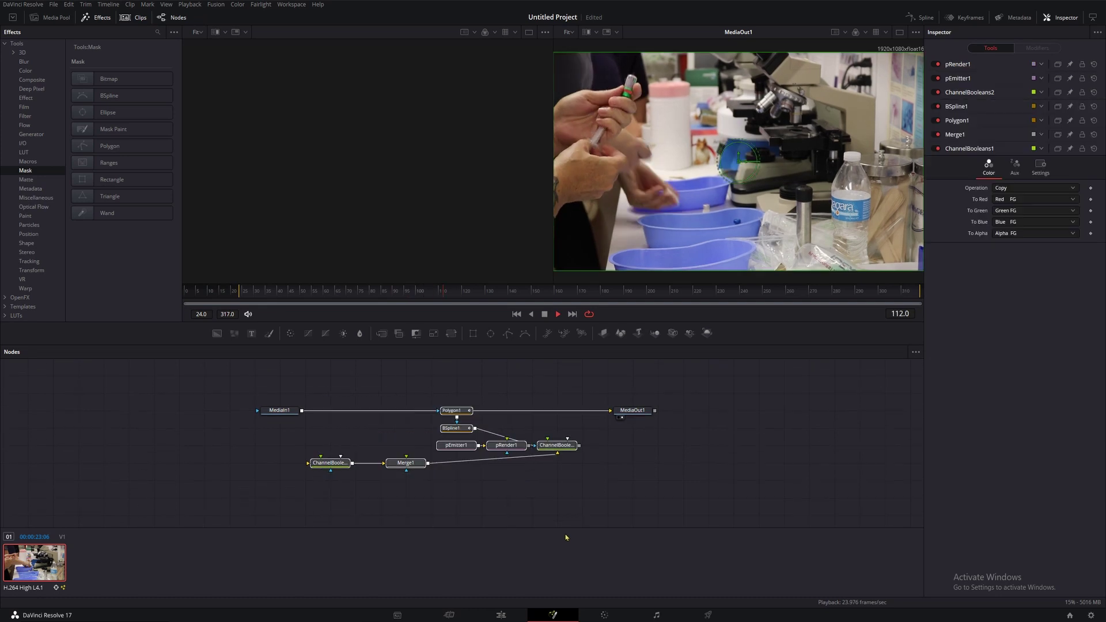
key("Delete")
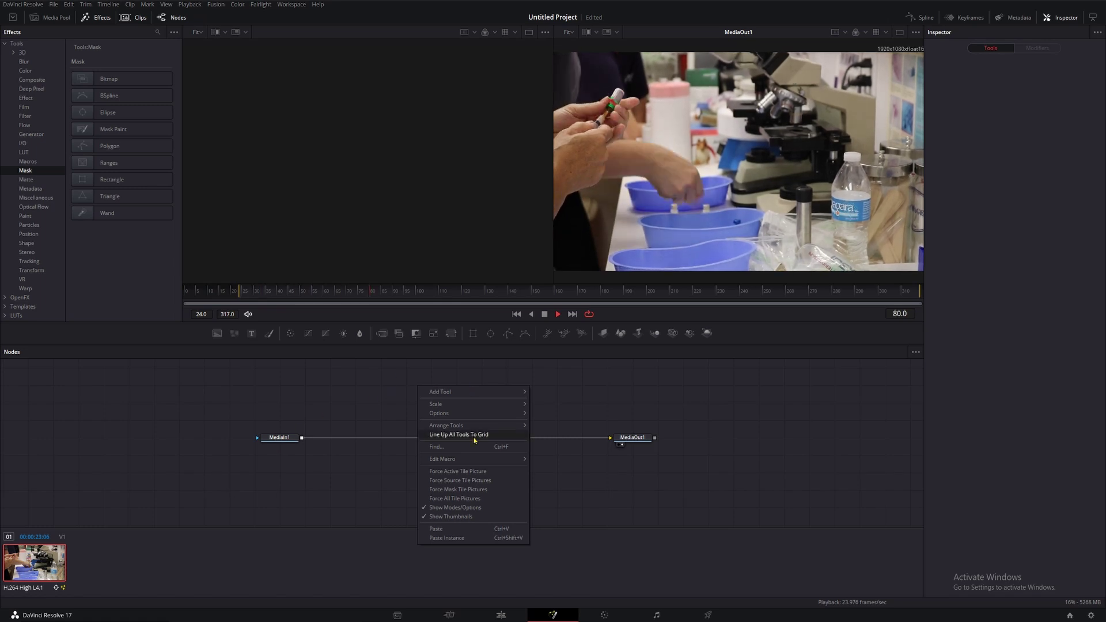
Enable Force All Tile Pictures for the nodes and move MediaIn1 slightly closer to MediaOut1.
left_click(482, 498)
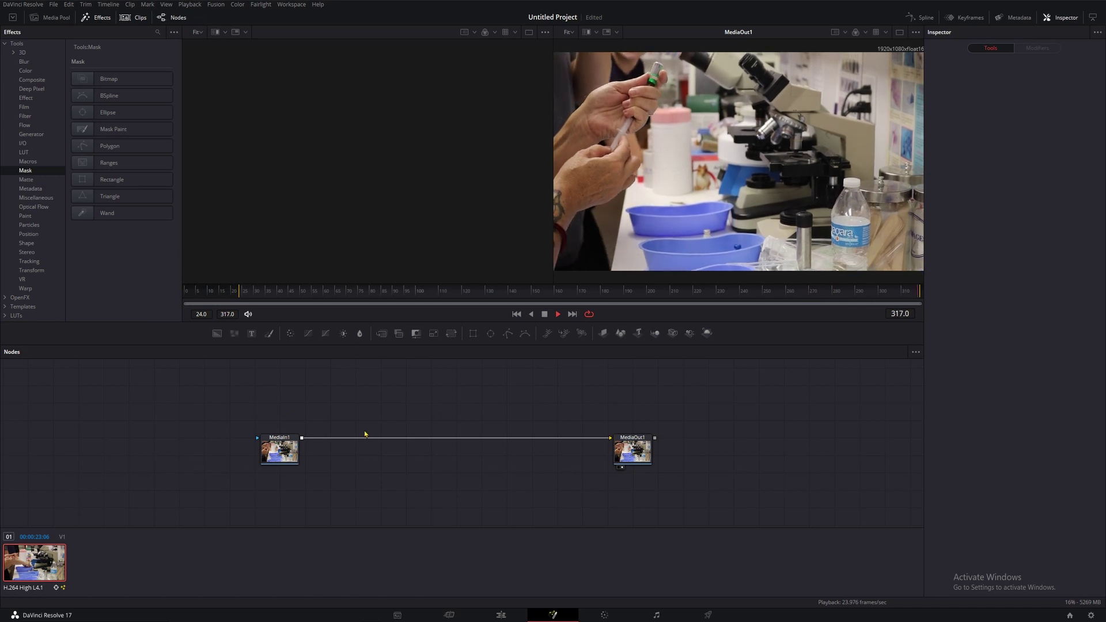
left_click_drag(279, 451, 306, 451)
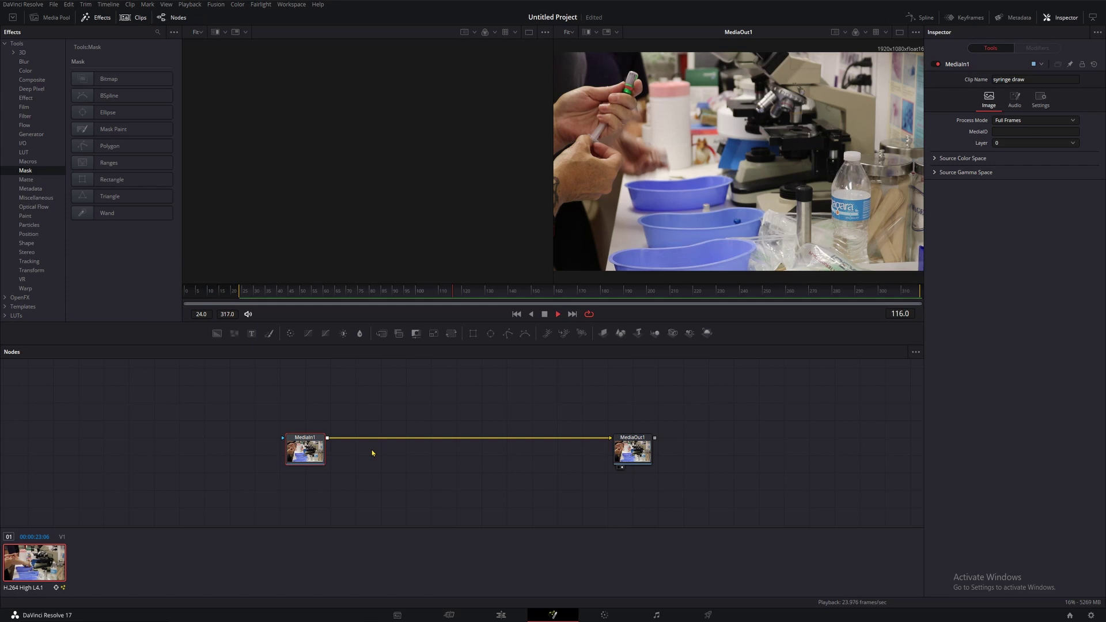
right_click(440, 397)
mouse_move(490, 421)
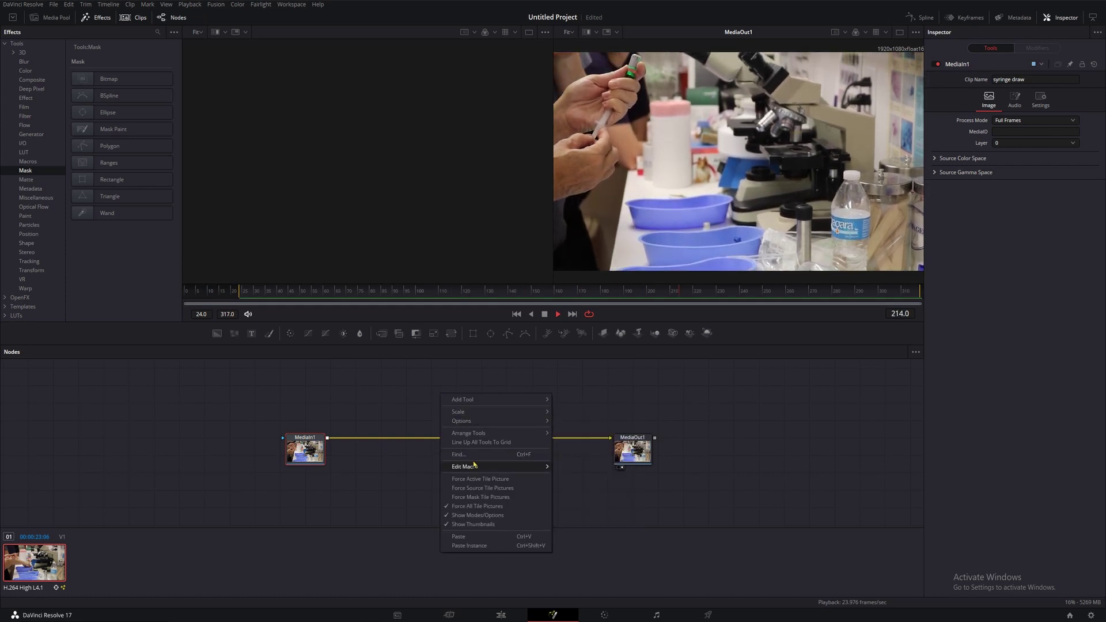
left_click(371, 393)
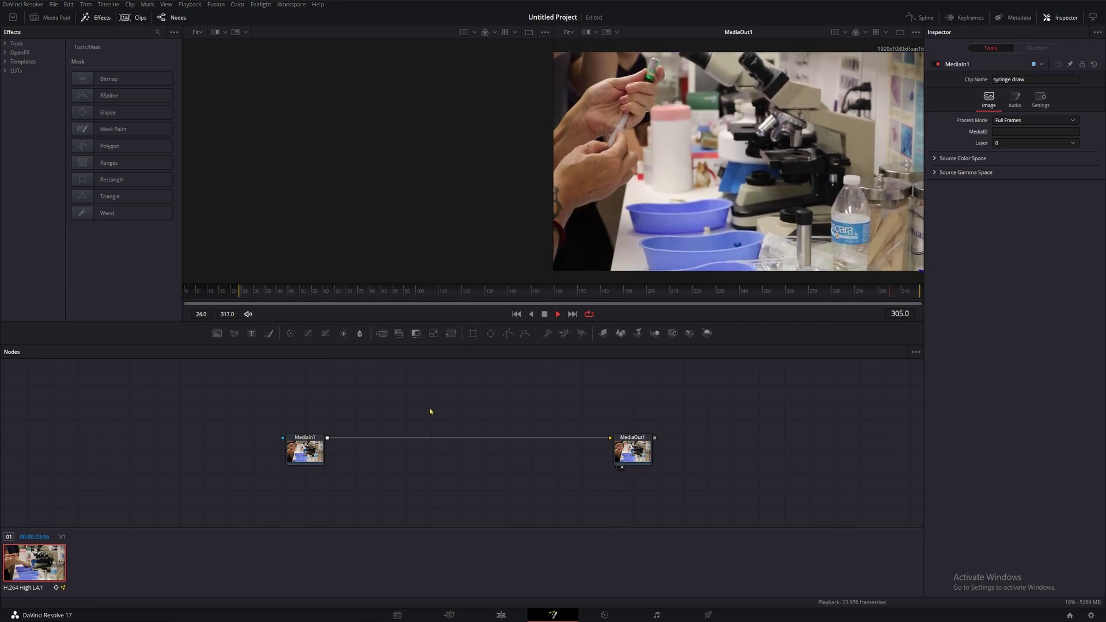
Search the node tools for Merge and close the search without adding a node.
key("shift+space")
type("merge")
left_click_drag(485, 1, 403, 223)
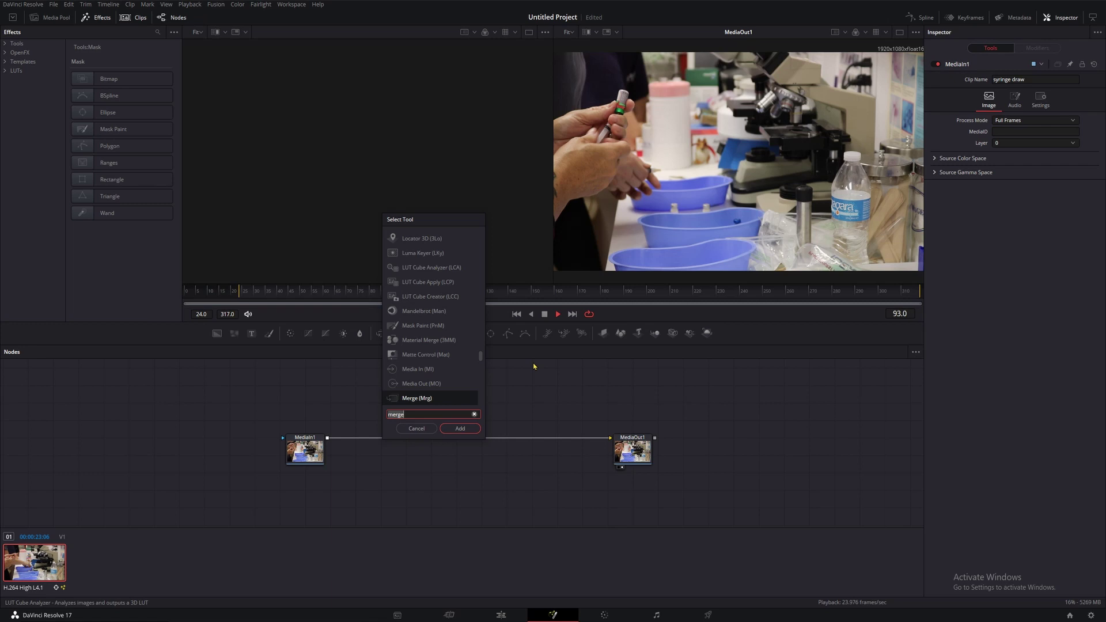
key("Escape")
Add a Blur node to the composition by searching for it by name, and delete it again.
key("shift+space")
type("bl")
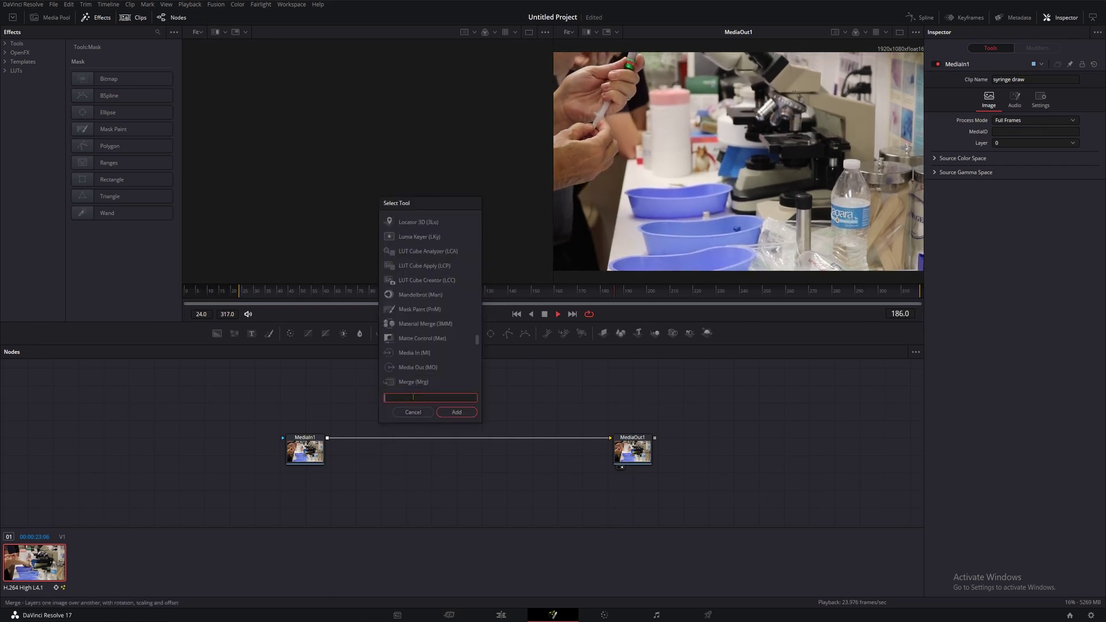
type("ur")
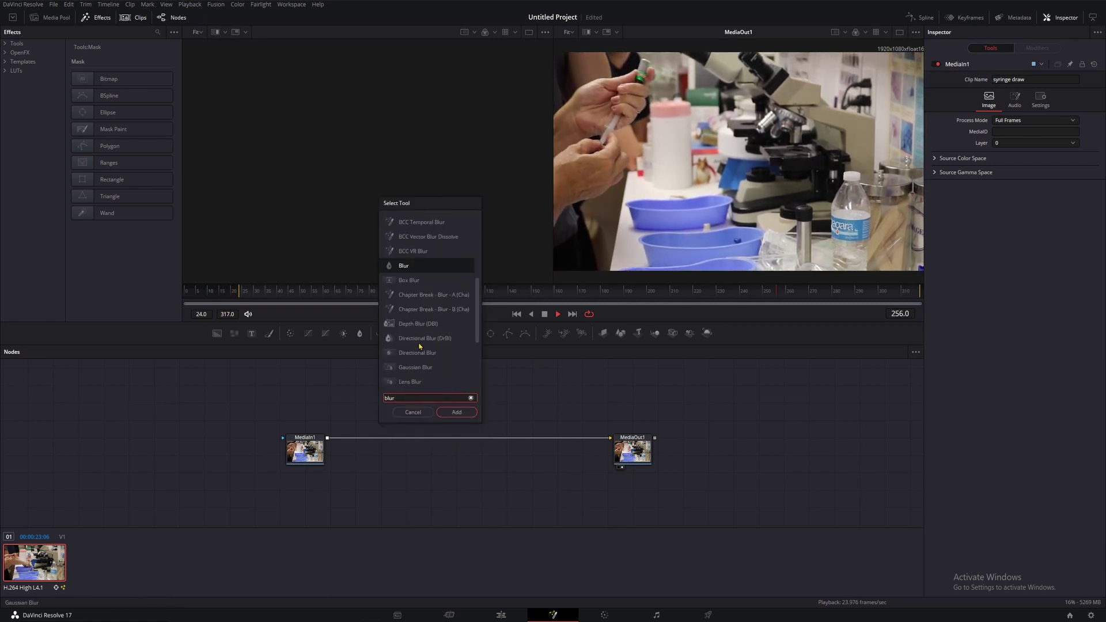
left_click(456, 412)
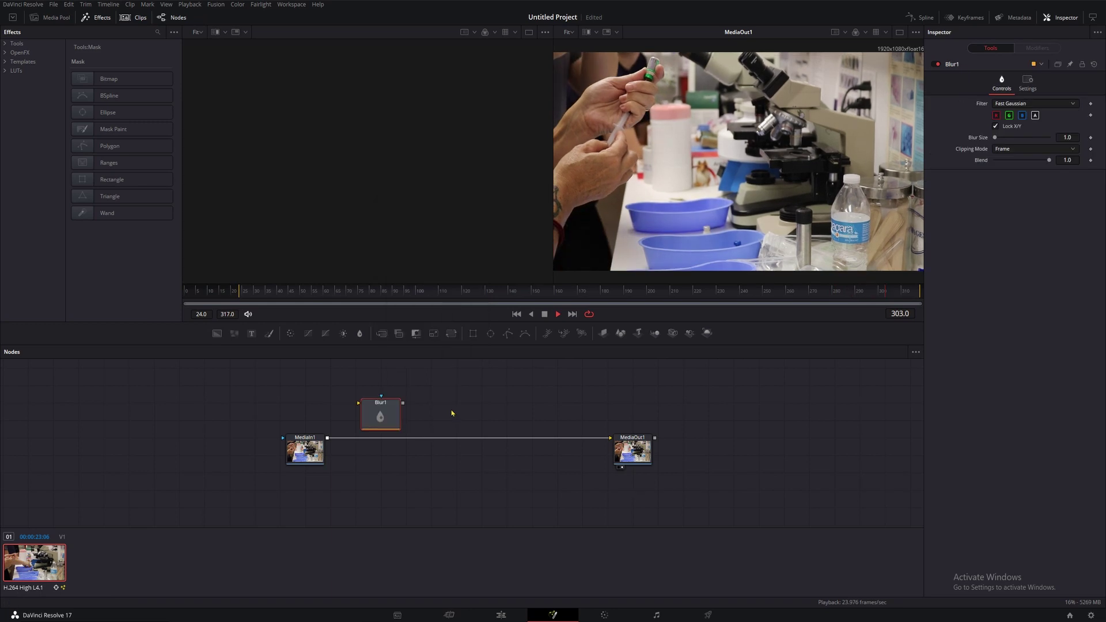
left_click_drag(378, 407, 431, 399)
key("Delete")
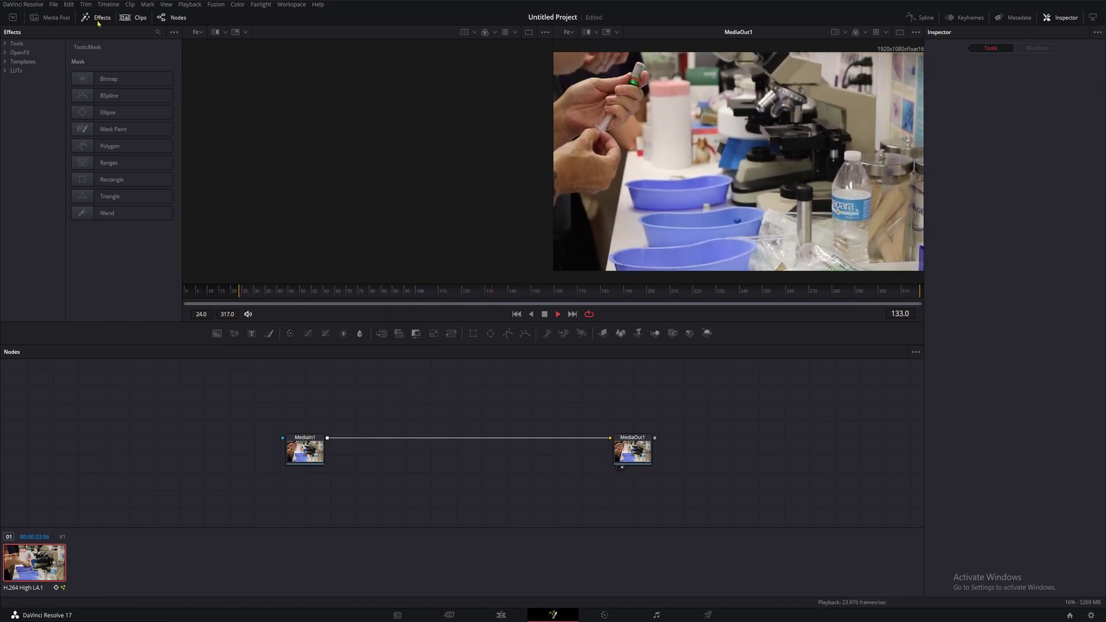
Expand the effect tools and add a Polygon mask node above the MediaIn1 to MediaOut1 connection.
left_click(6, 43)
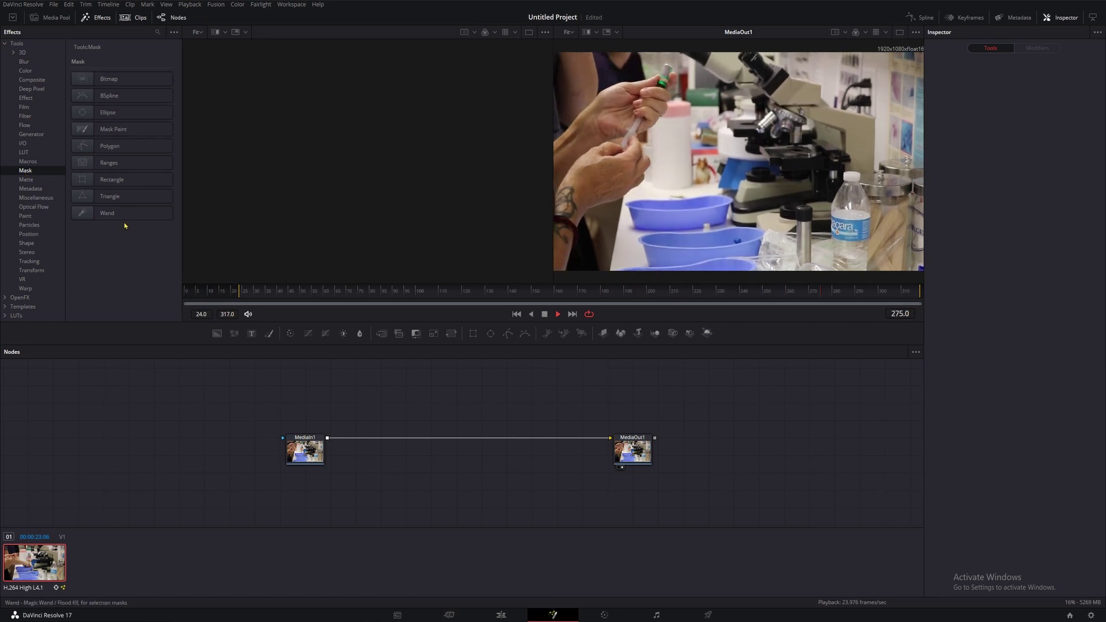
left_click(112, 147)
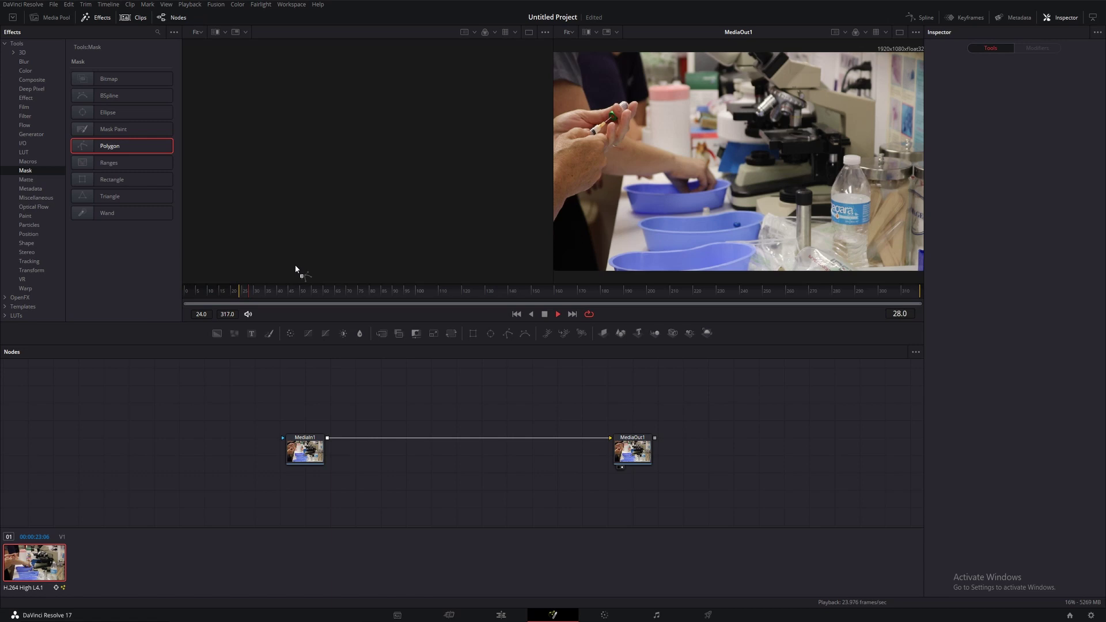
left_click_drag(295, 269, 371, 399)
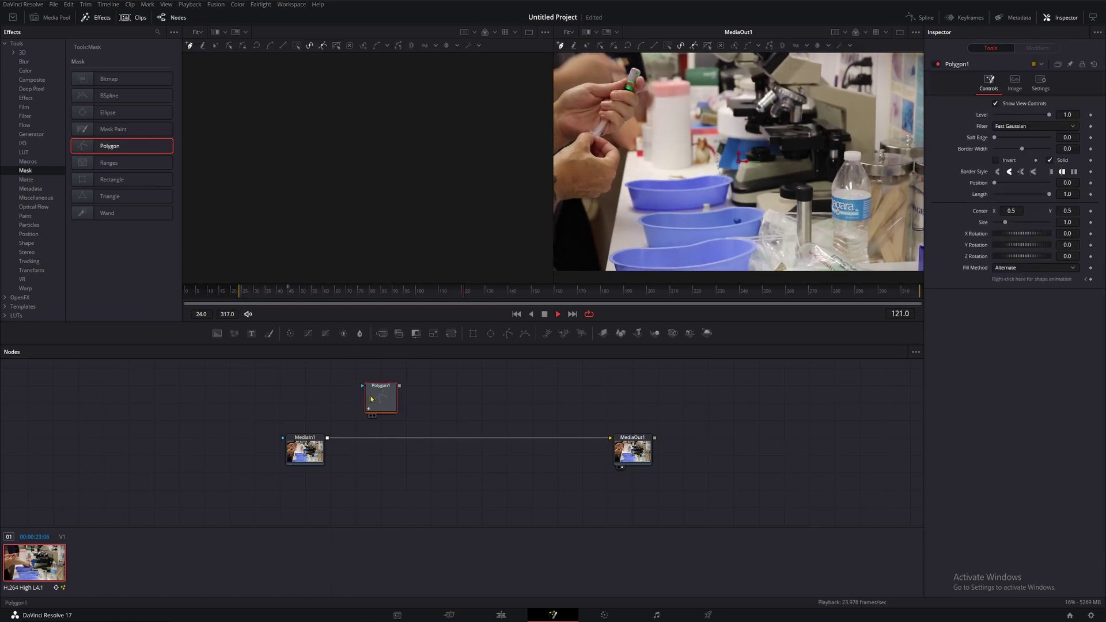
Add two Rectangle mask nodes on either side of Polygon1, and delete Polygon1 and Rectangle1.
left_click_drag(433, 411, 230, 396)
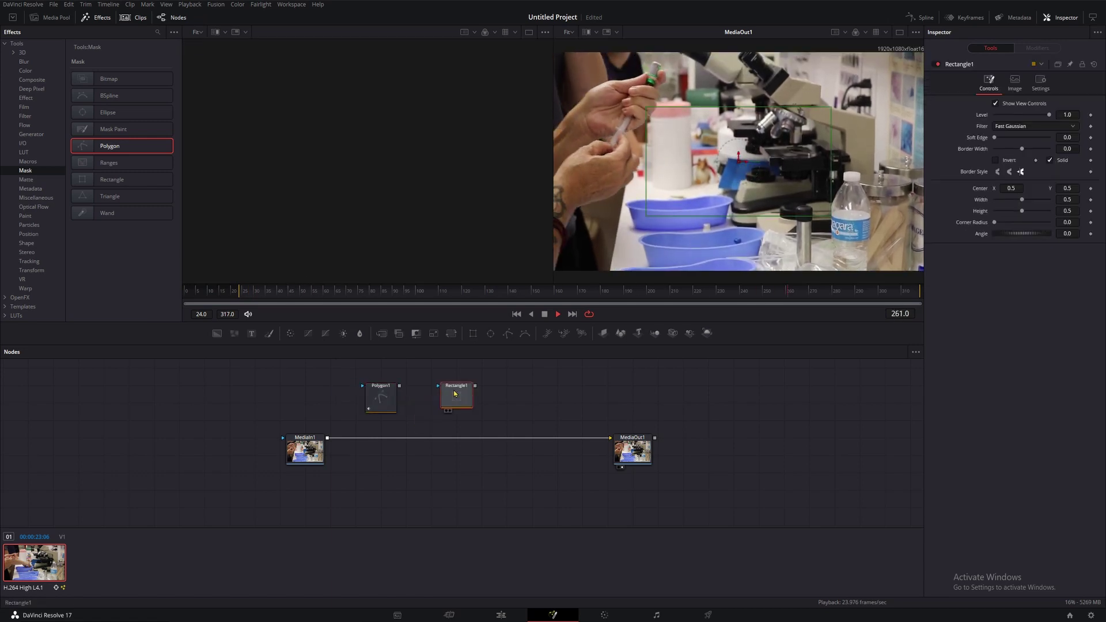
key("shift+space")
type("rect")
key("Return")
left_click_drag(351, 408, 454, 411)
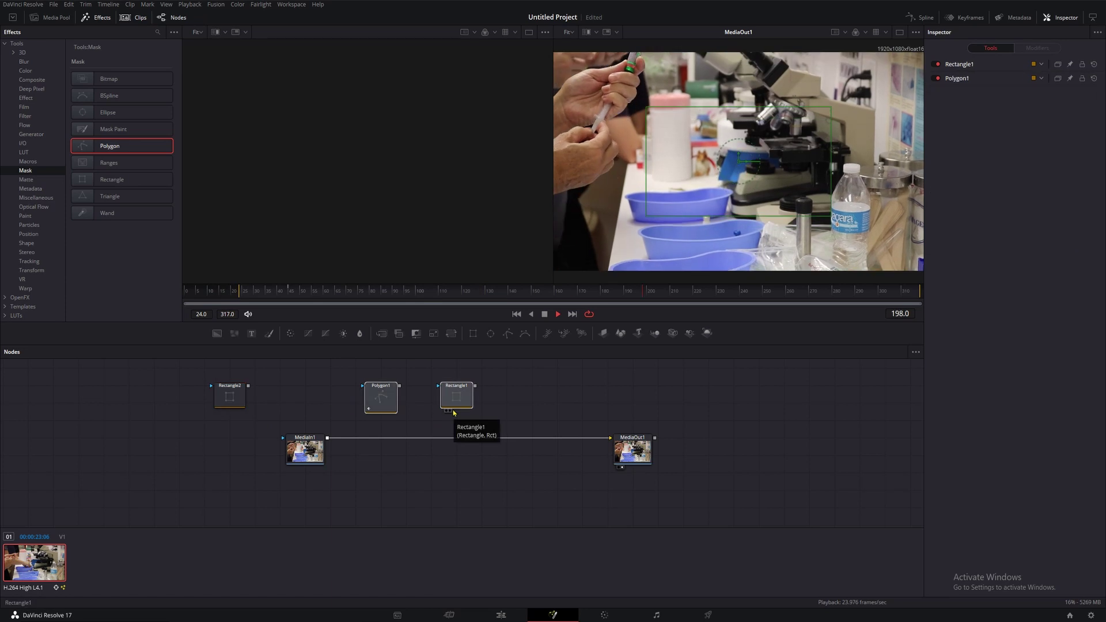
key("Delete")
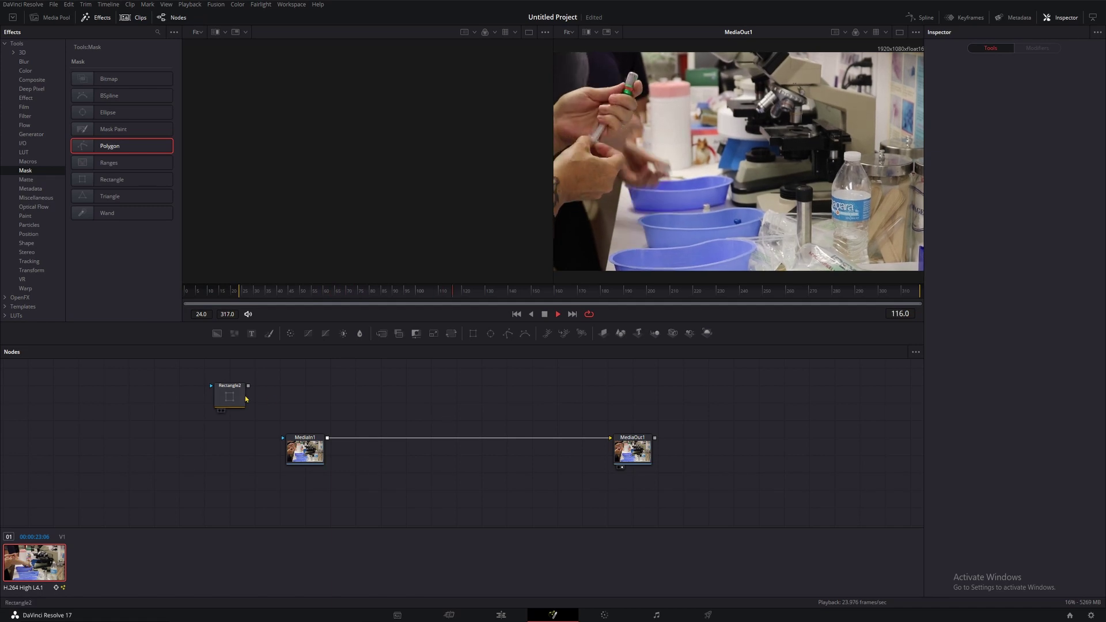
Replace the leftover Rectangle2 with a Rectangle mask connected to MediaIn1, placed up and to the left of it.
left_click_drag(245, 398, 245, 416)
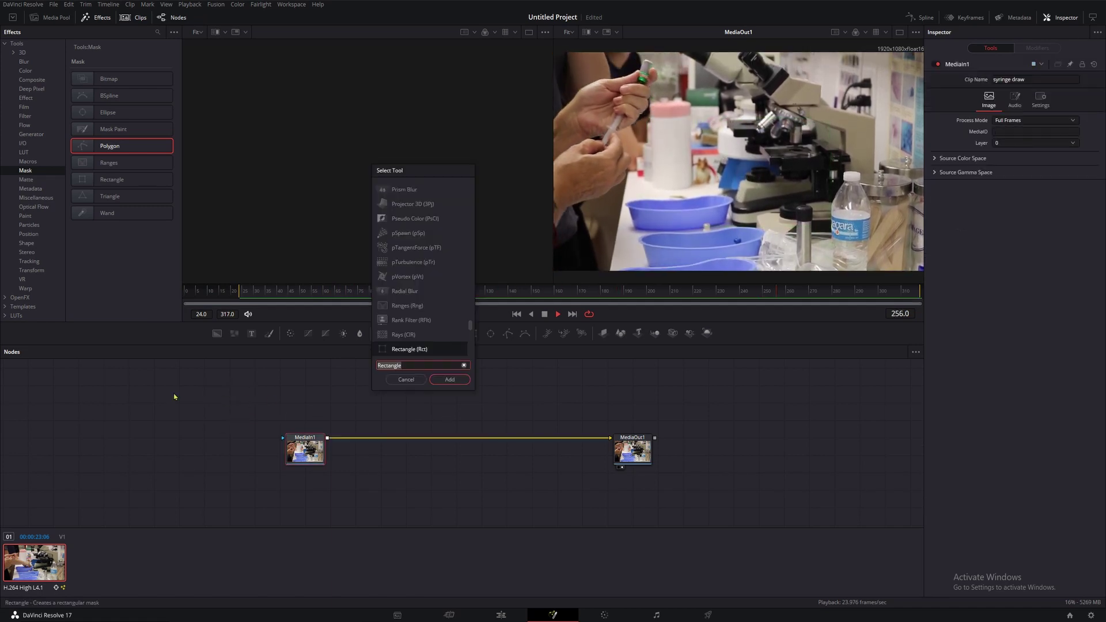
key("Return")
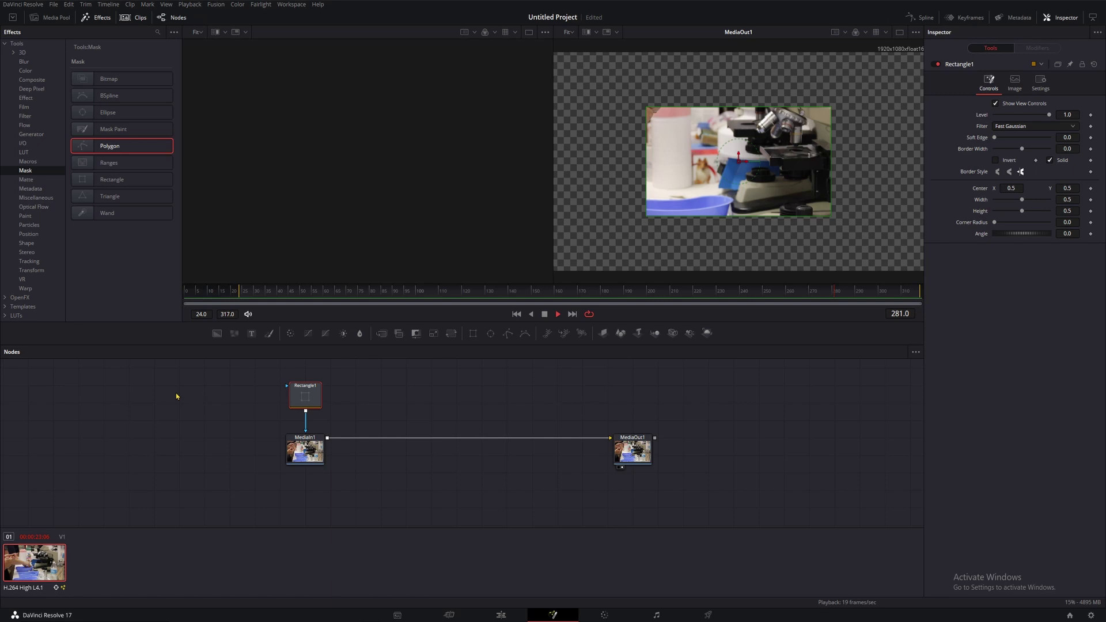
left_click_drag(297, 396, 179, 414)
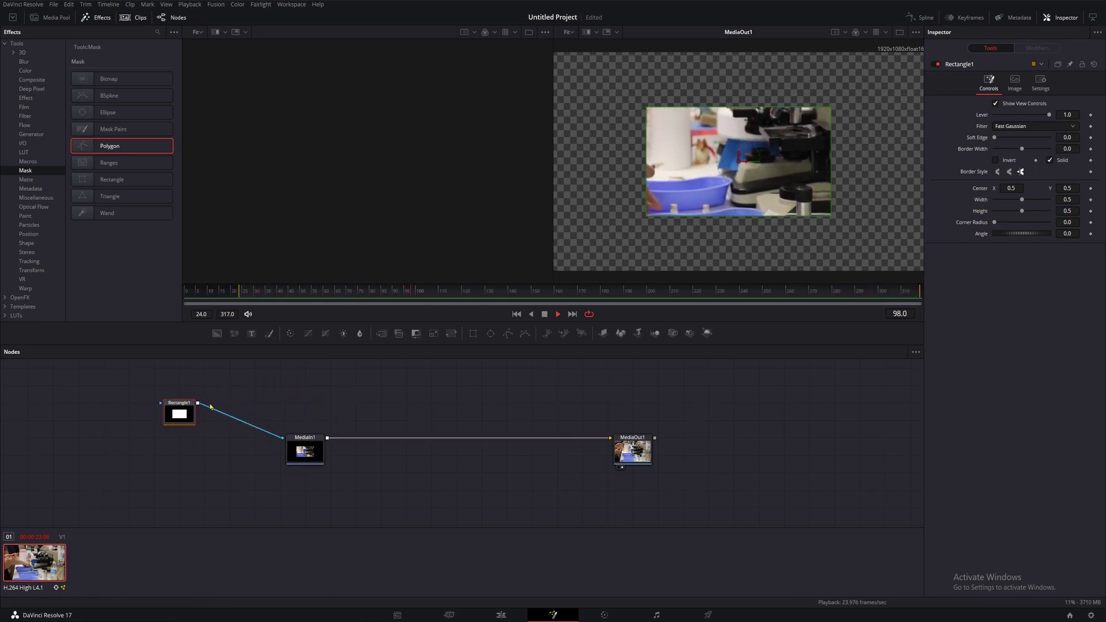
Disconnect Rectangle1 from MediaIn1 and reconnect its output to MediaIn1's effect mask input.
left_click(263, 432)
key("Delete")
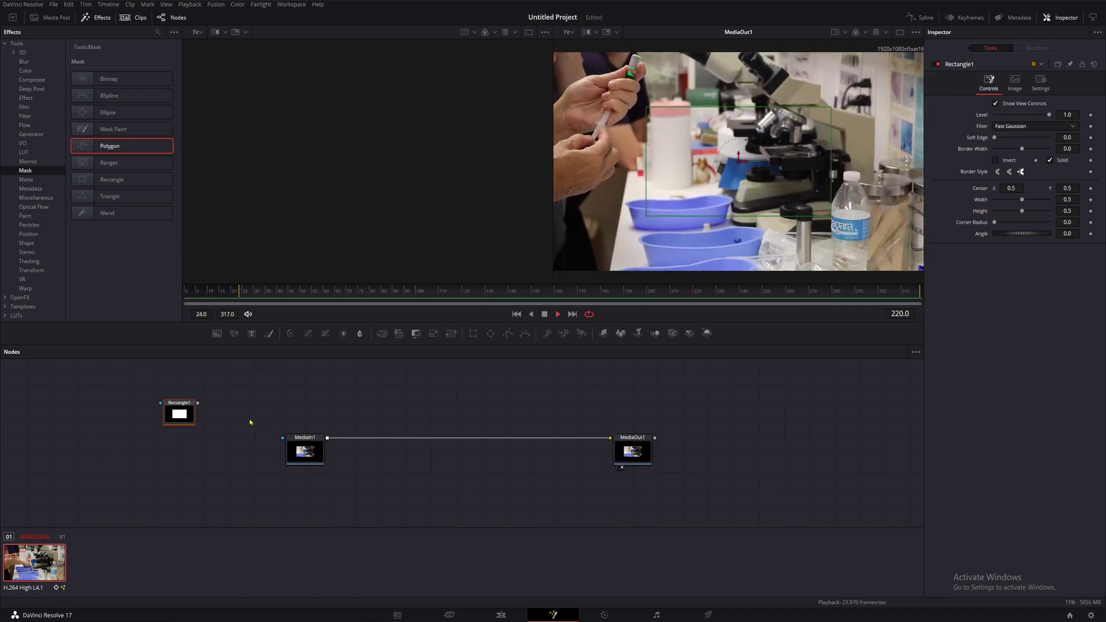
left_click_drag(179, 416, 205, 415)
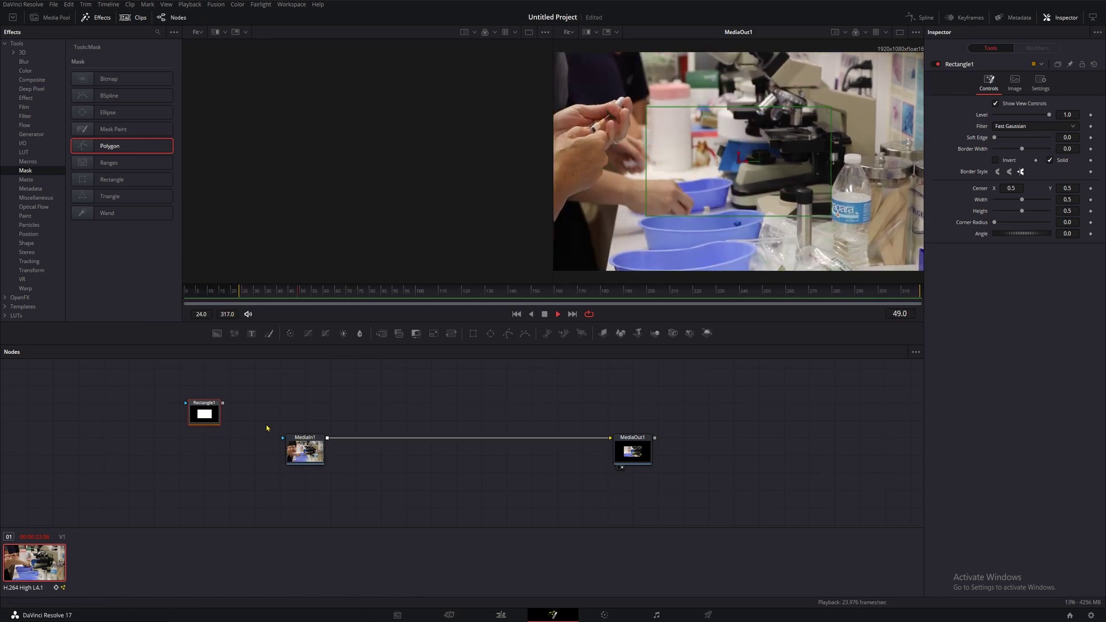
scroll(217, 417, "up", 5)
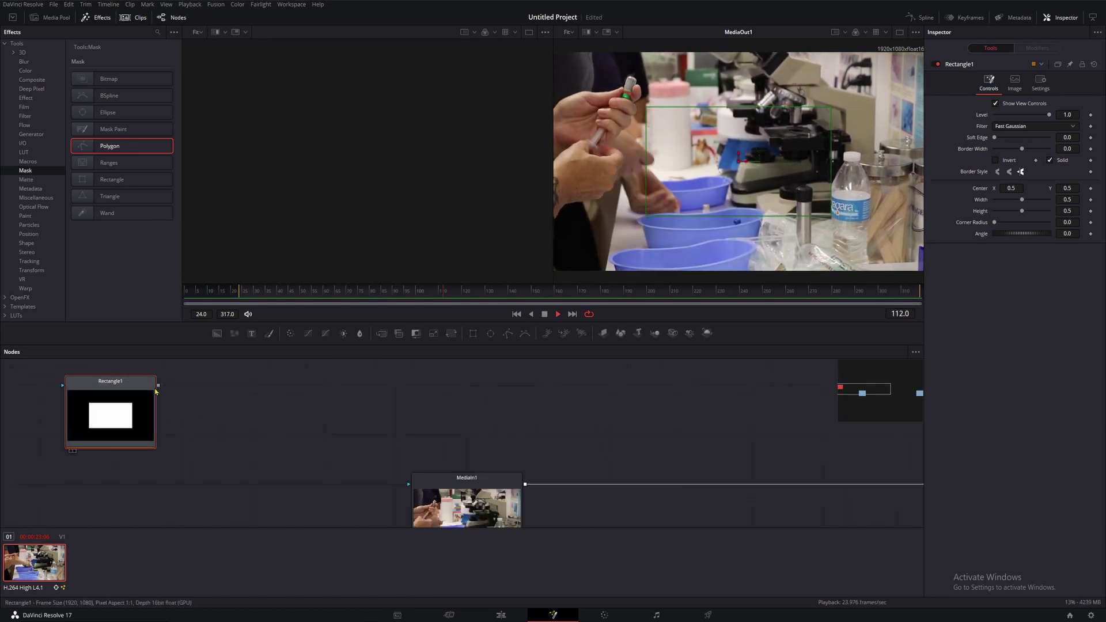
left_click_drag(158, 386, 409, 486)
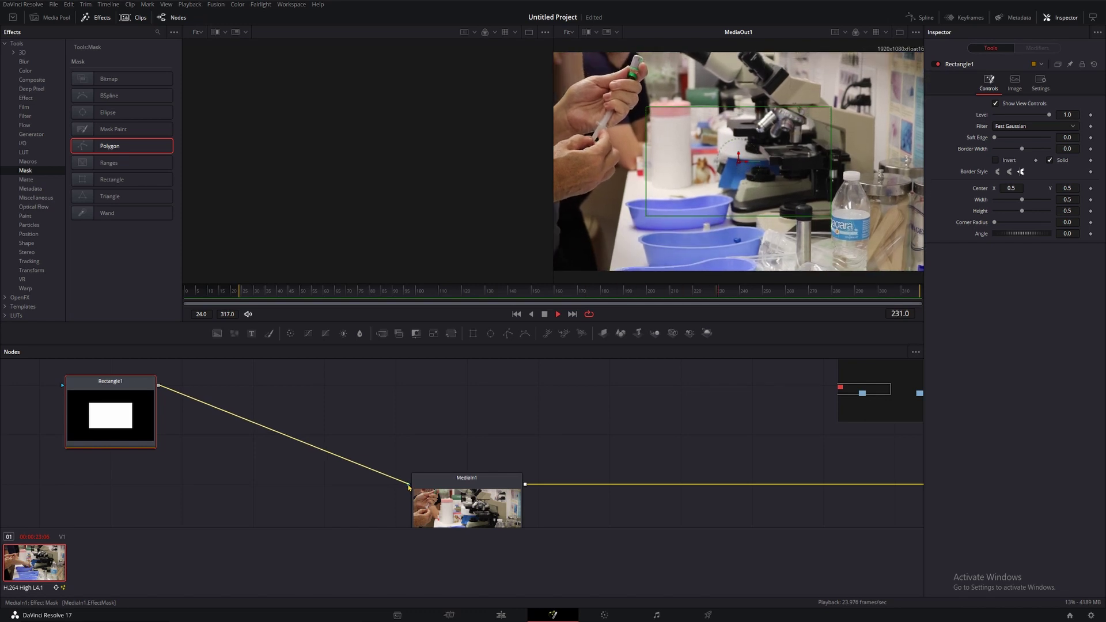
scroll(407, 455, "down", 6)
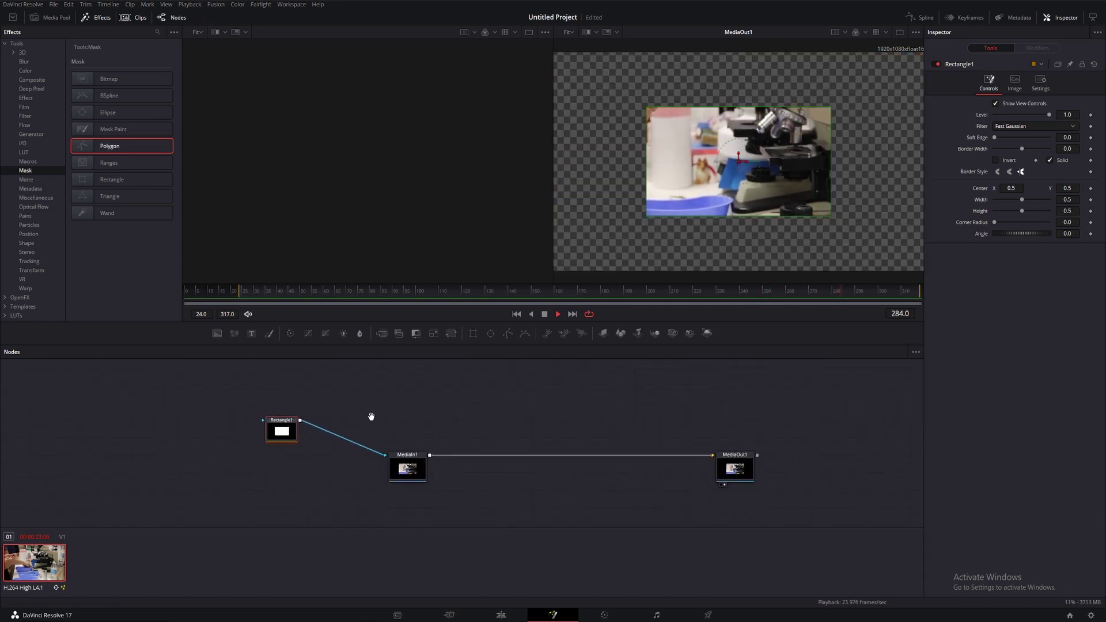
left_click_drag(371, 417, 260, 401)
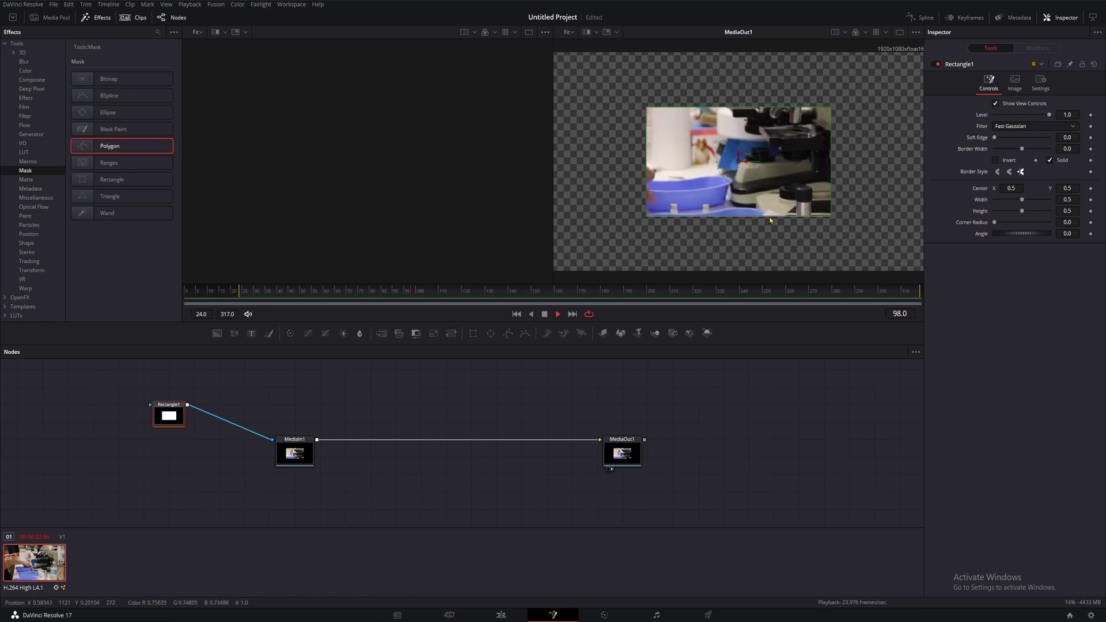
Stretch the rectangle mask to a height of about 0.53 and move the Rectangle1 node slightly up.
mouse_move(770, 217)
left_mouse_down()
mouse_move(772, 230)
mouse_move(772, 220)
left_mouse_up()
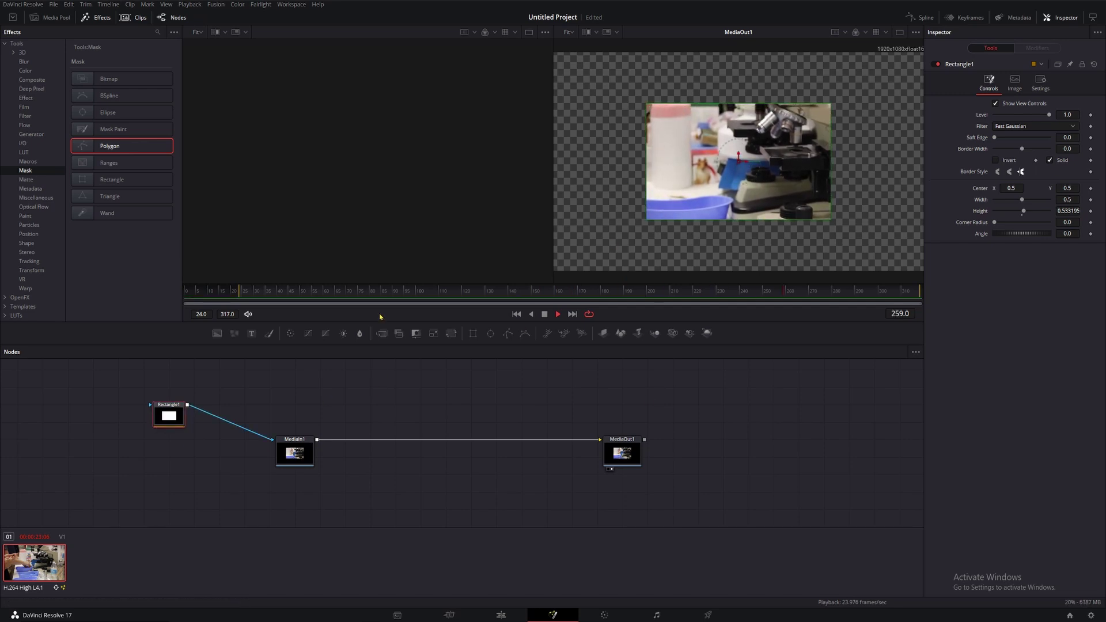
mouse_move(169, 401)
left_mouse_down()
mouse_move(194, 399)
mouse_move(169, 385)
left_mouse_up()
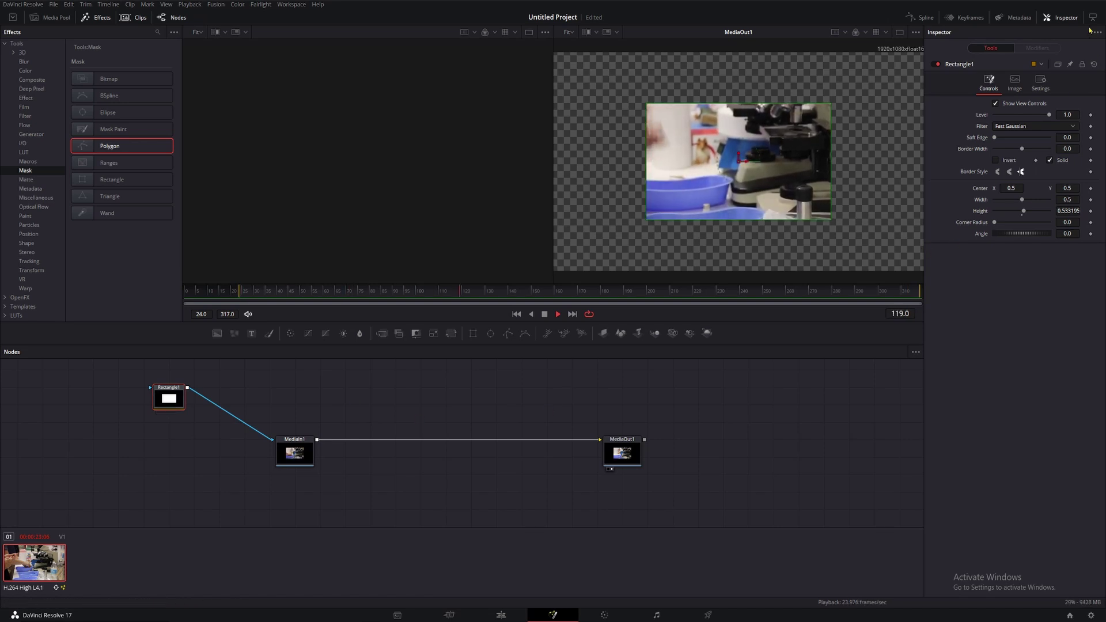
Hide and show the Inspector, and examine the settings of MediaOut1 in it.
left_click(1062, 18)
left_click(1062, 18)
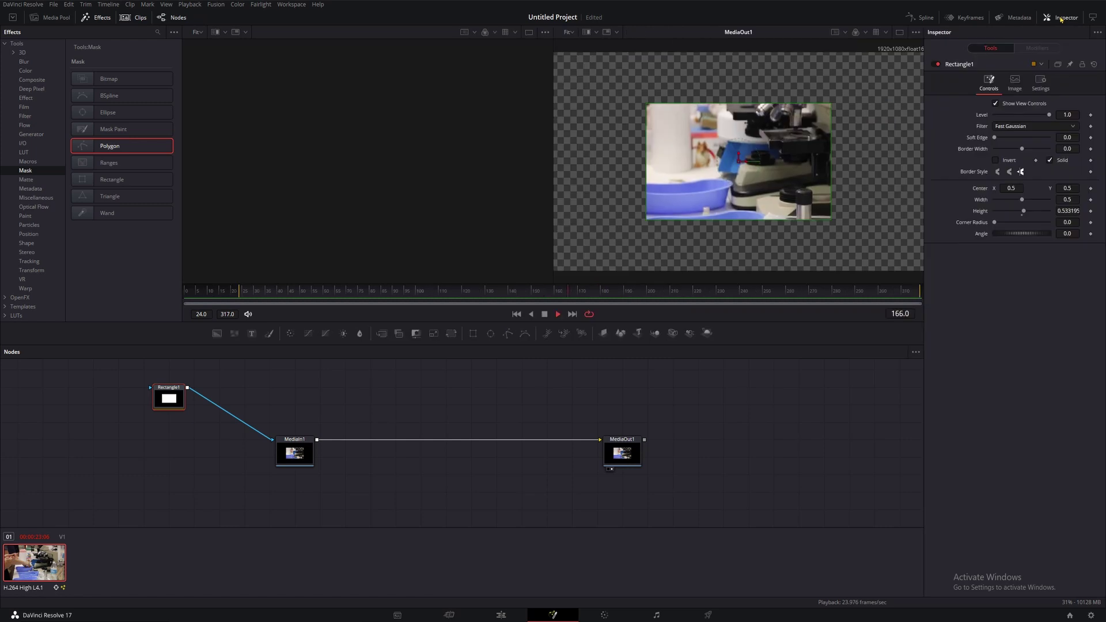
left_click(1062, 17)
left_click(1060, 18)
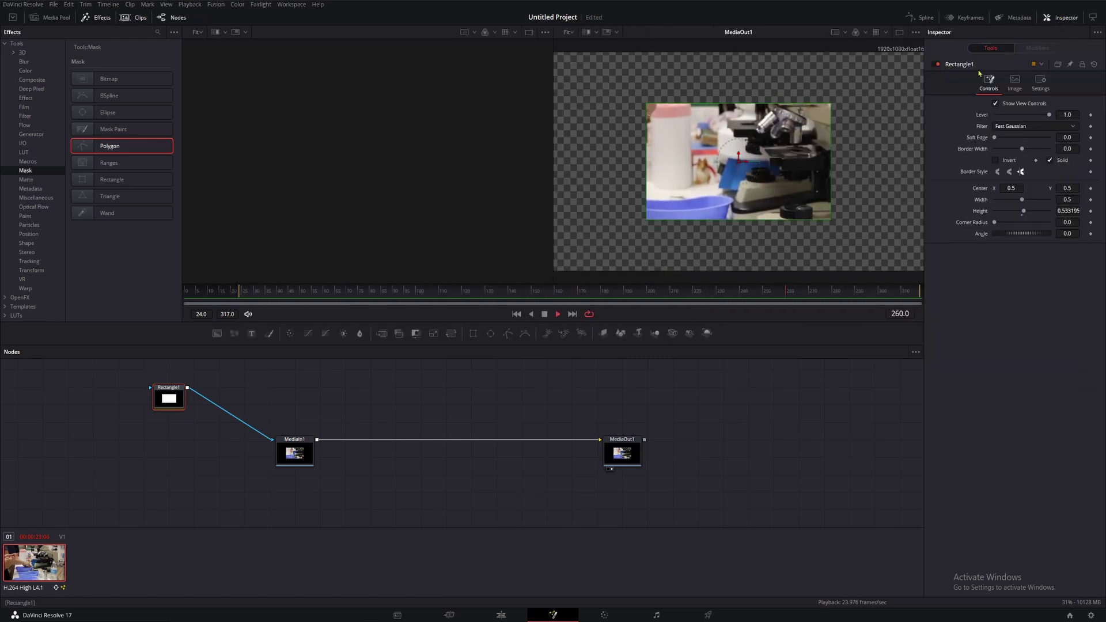
left_click(622, 453)
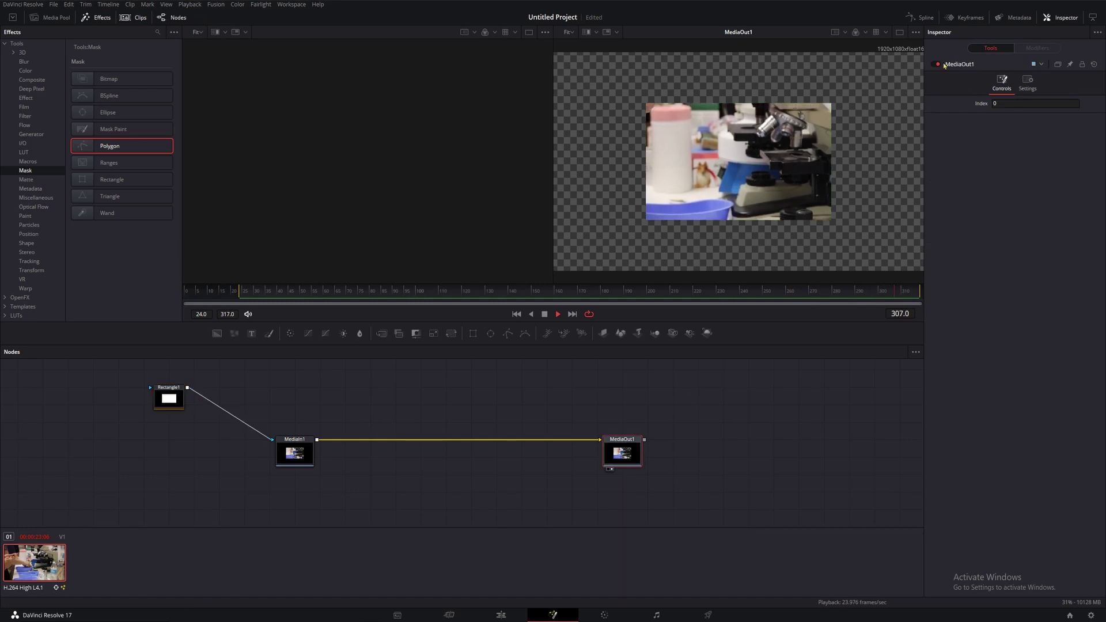
Move Rectangle1's mask over the hands holding the syringe, centred at about X 0.27, Y 0.62.
left_click(173, 400)
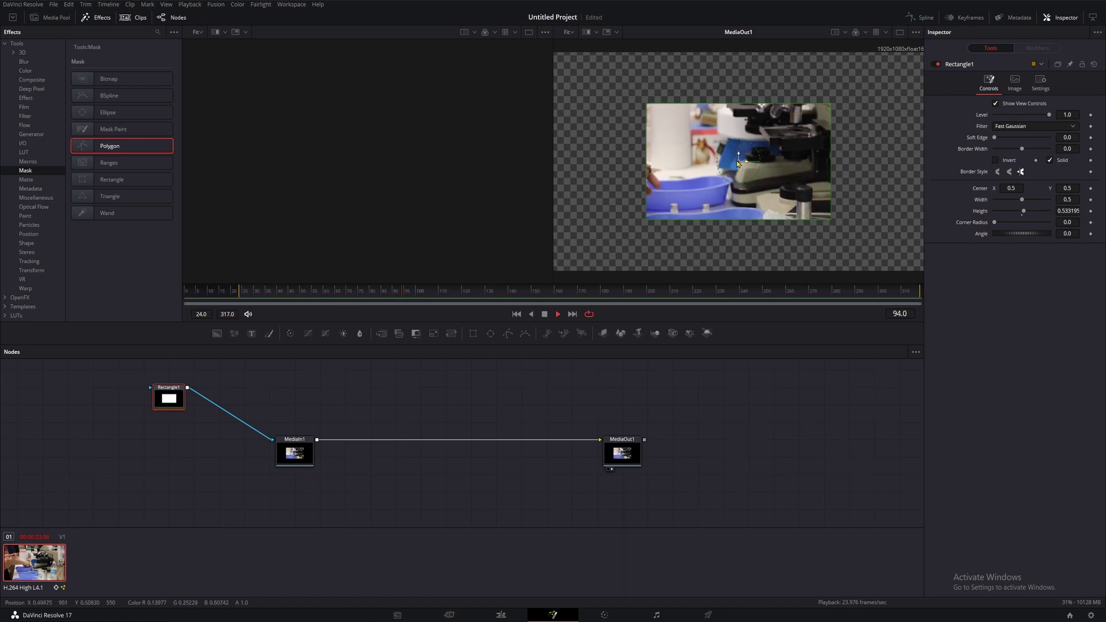
left_click_drag(738, 163, 653, 136)
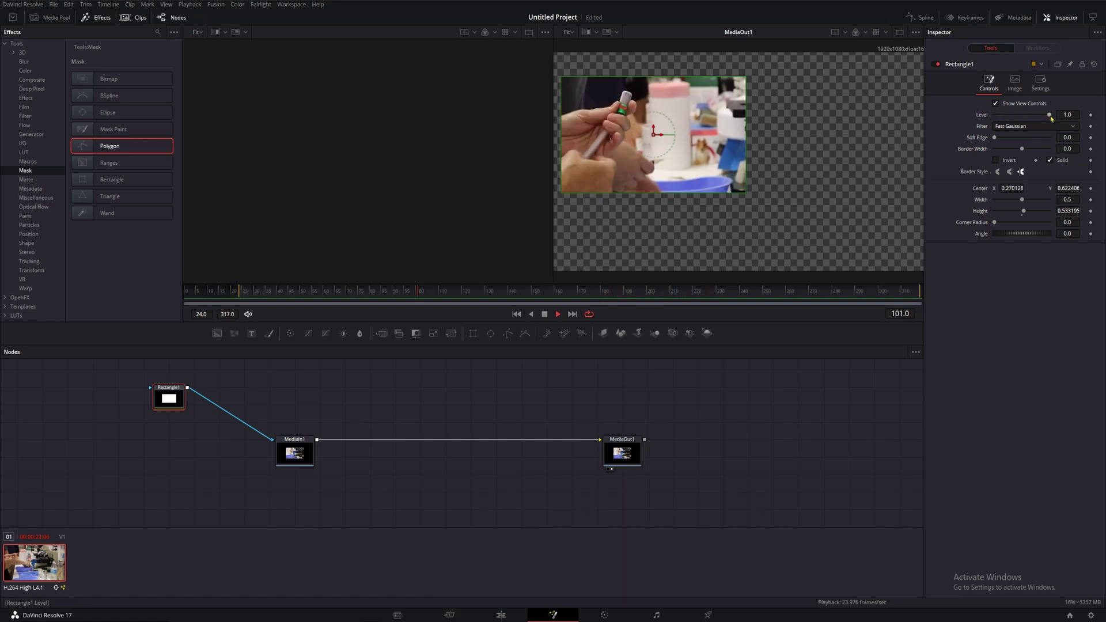
Lower Rectangle1's Level to 0.0 and return it to 1.0.
left_click_drag(1050, 118, 992, 122)
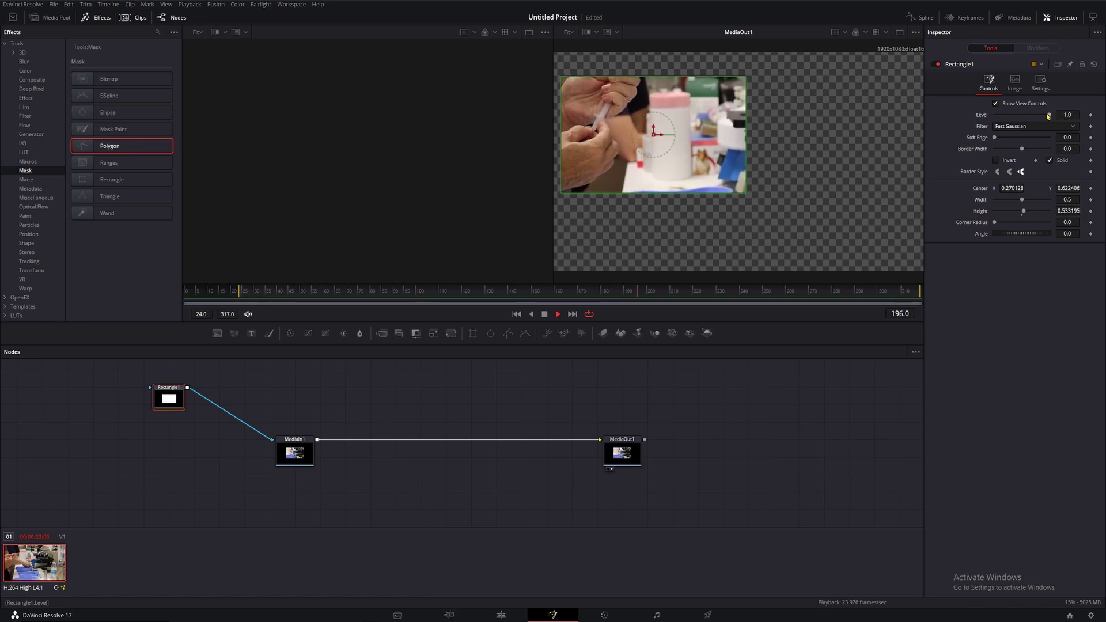
left_click_drag(926, 123, 1003, 120)
left_click_drag(540, 131, 372, 122)
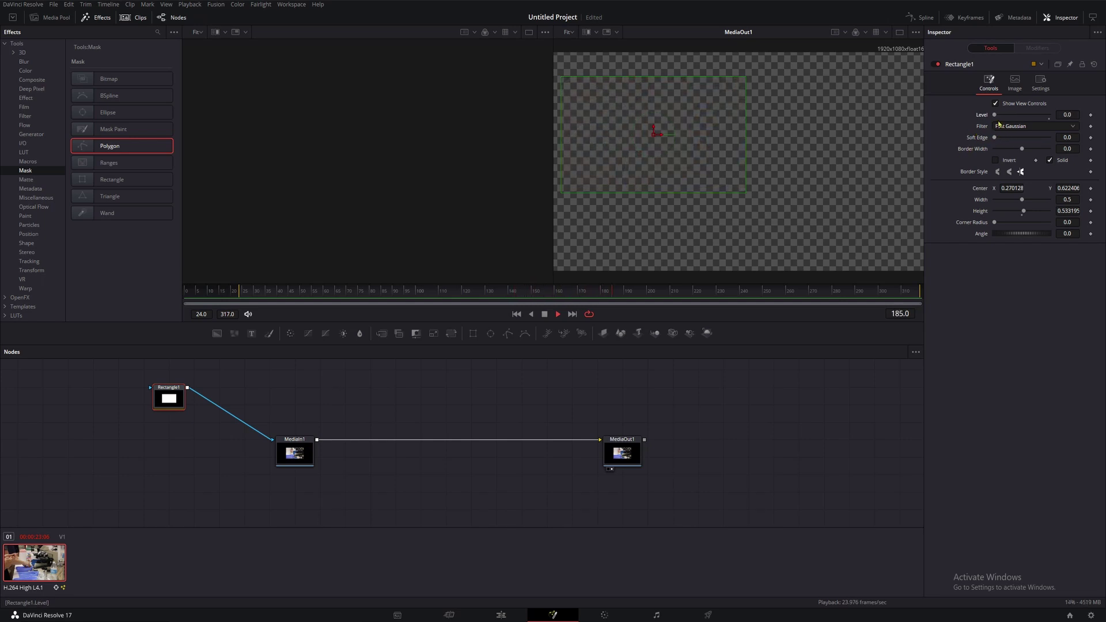
left_click(1048, 119)
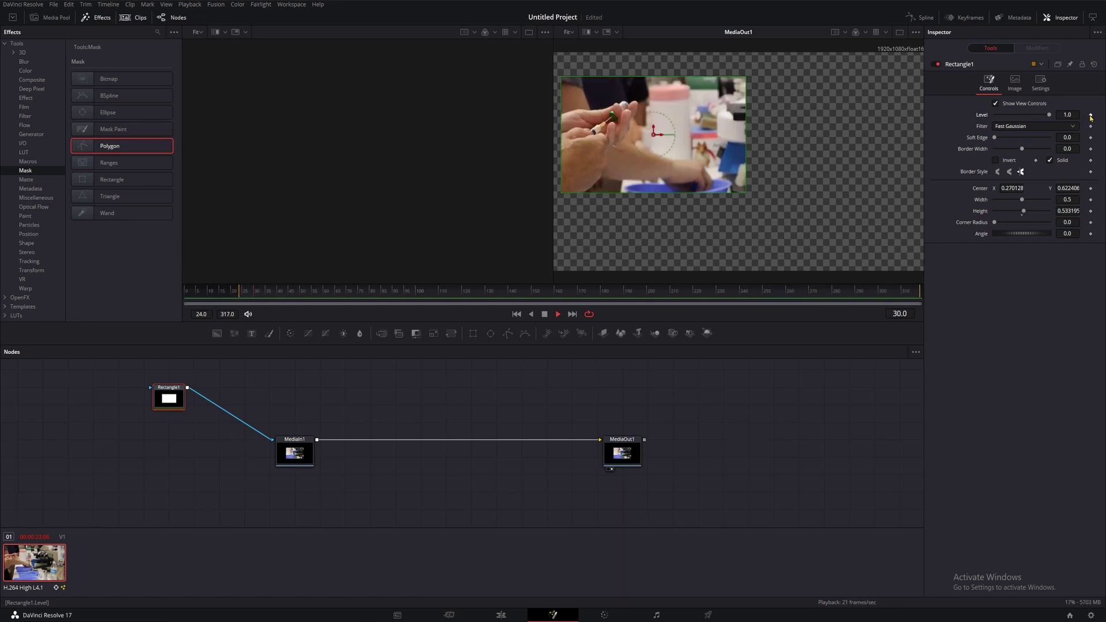
Keyframe Rectangle1's Level from 1.0 at frame 36 to 0.0 at frame 111, and play the fade.
key("space")
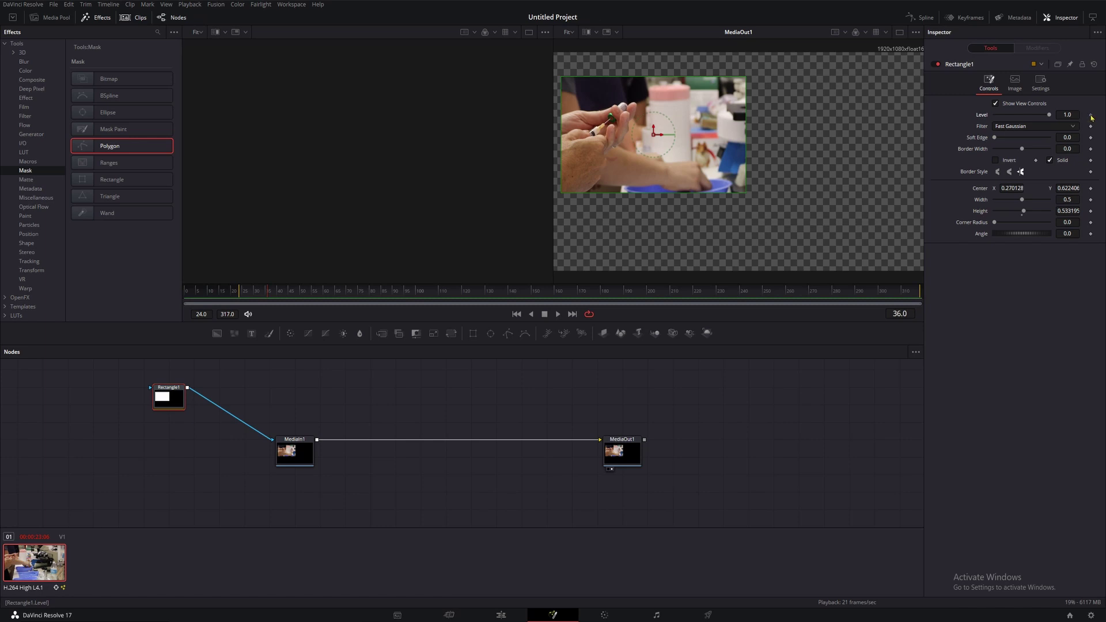
left_click(1091, 115)
left_click(444, 293)
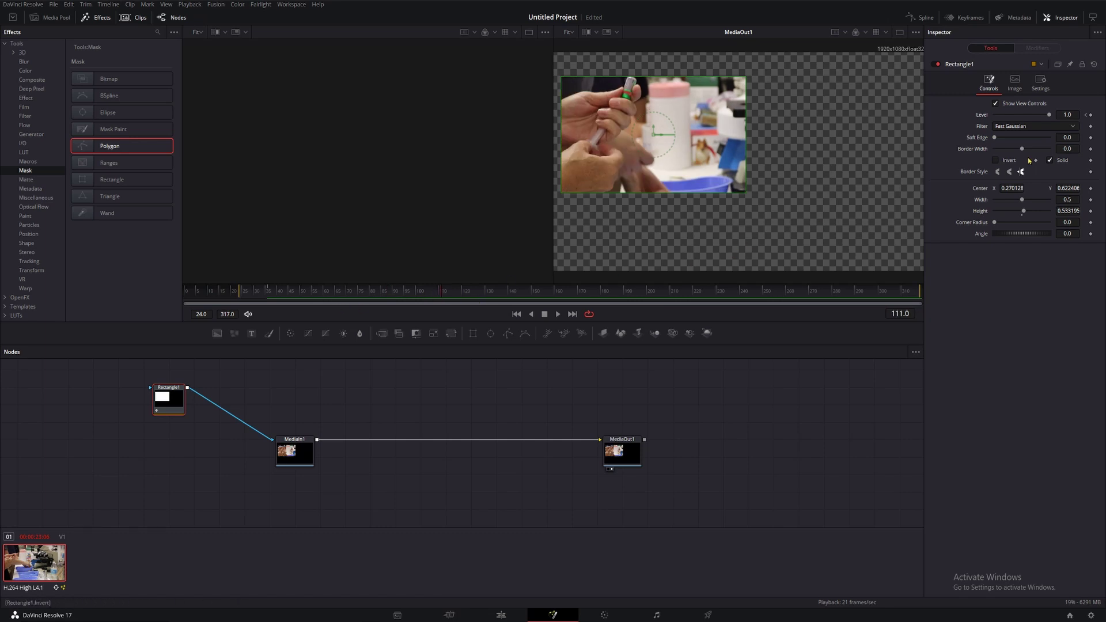
left_click_drag(1049, 115, 971, 137)
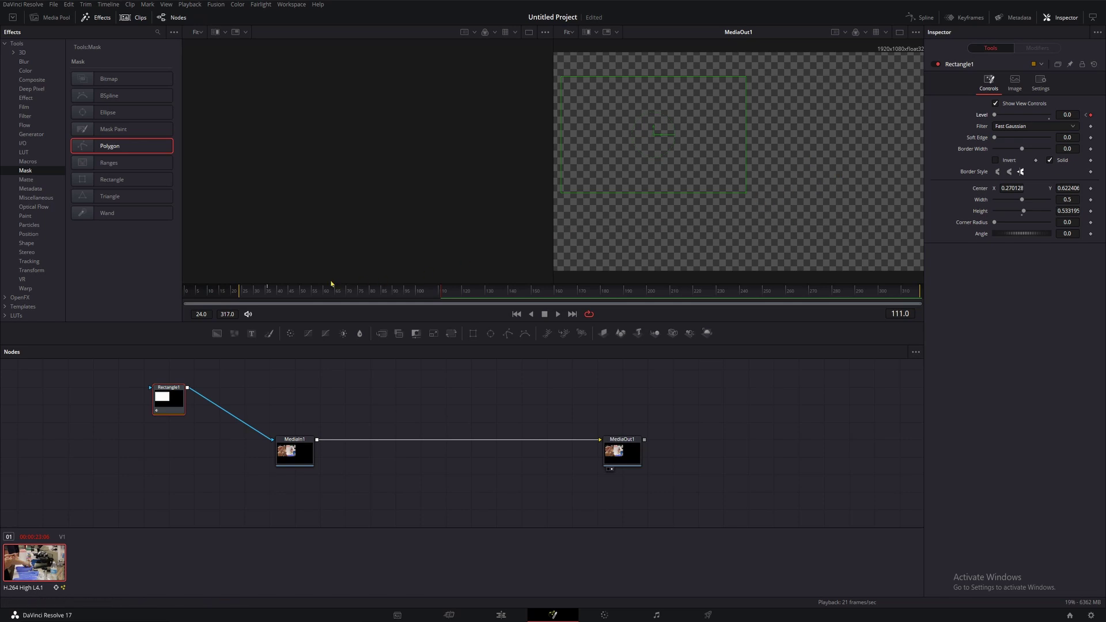
left_click(252, 292)
key("space")
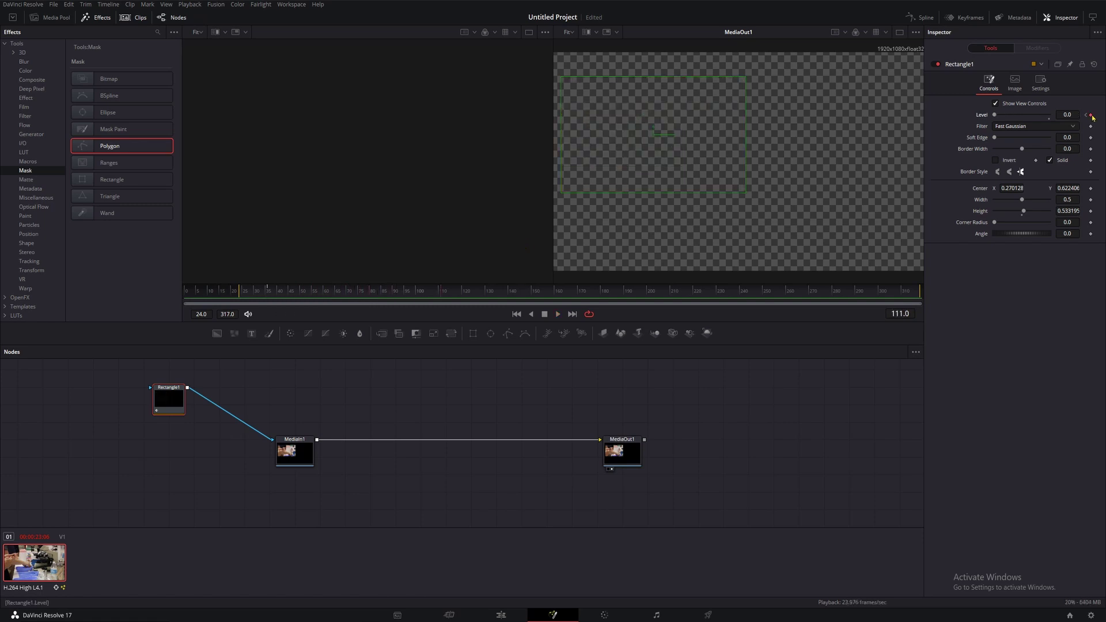
Remove both Level keyframes from Rectangle1 and set its Level to 0.0 at frame 36.
left_click(1091, 116)
left_click(1086, 115)
left_click(1090, 116)
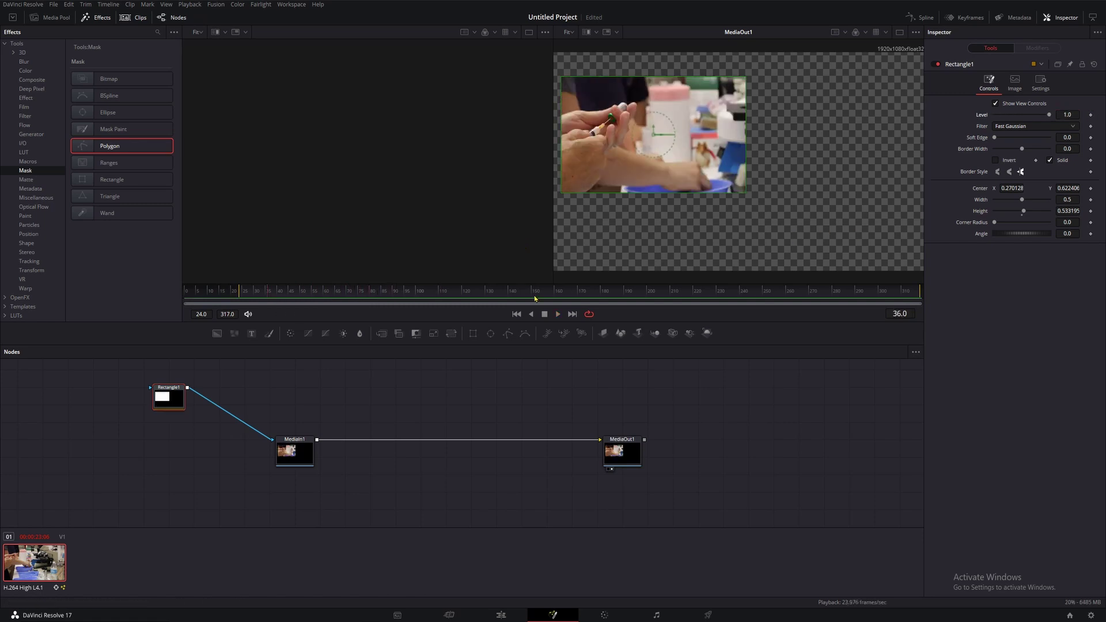
left_click_drag(1048, 115, 964, 111)
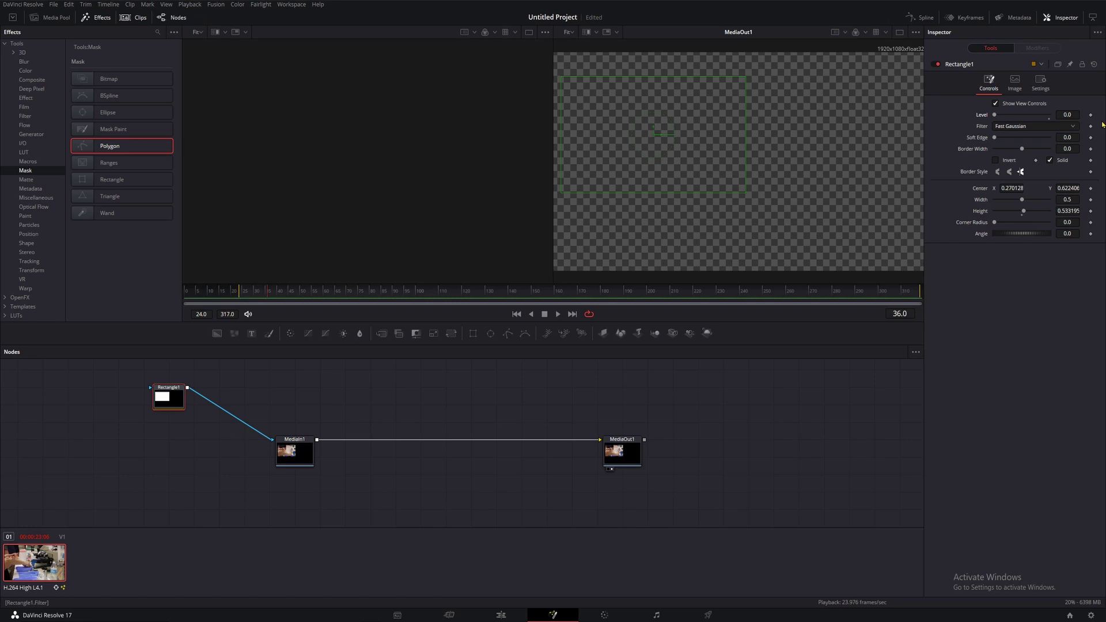
Keyframe Rectangle1's Level from 0.0 at frame 36 to 1.0 at frame 37, and play the change.
left_click(1090, 116)
left_click_drag(995, 115, 1049, 116)
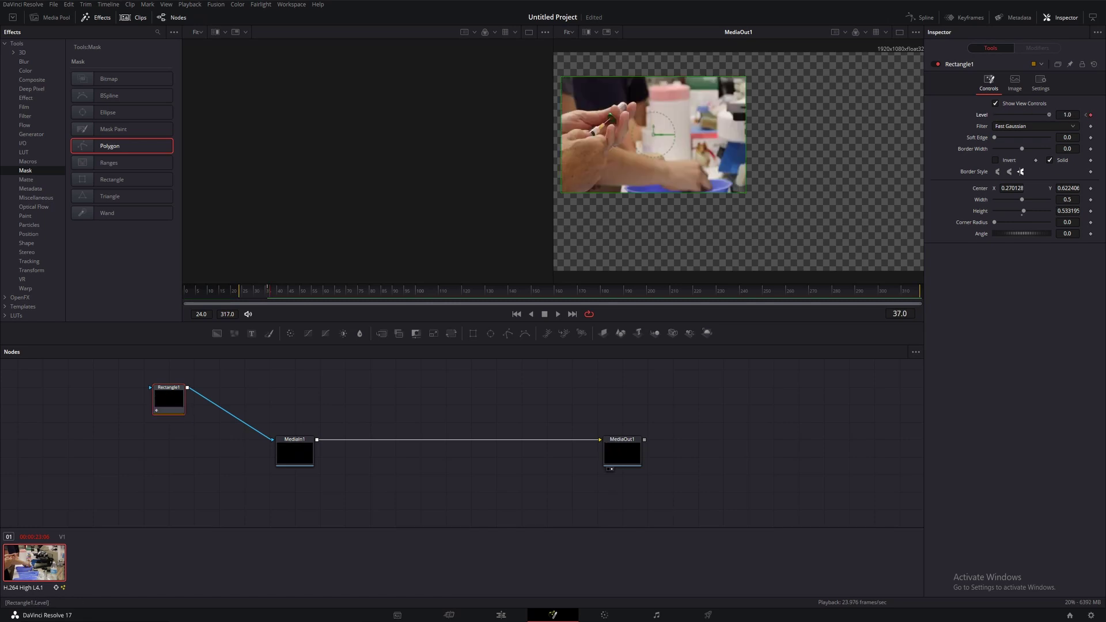
key("space")
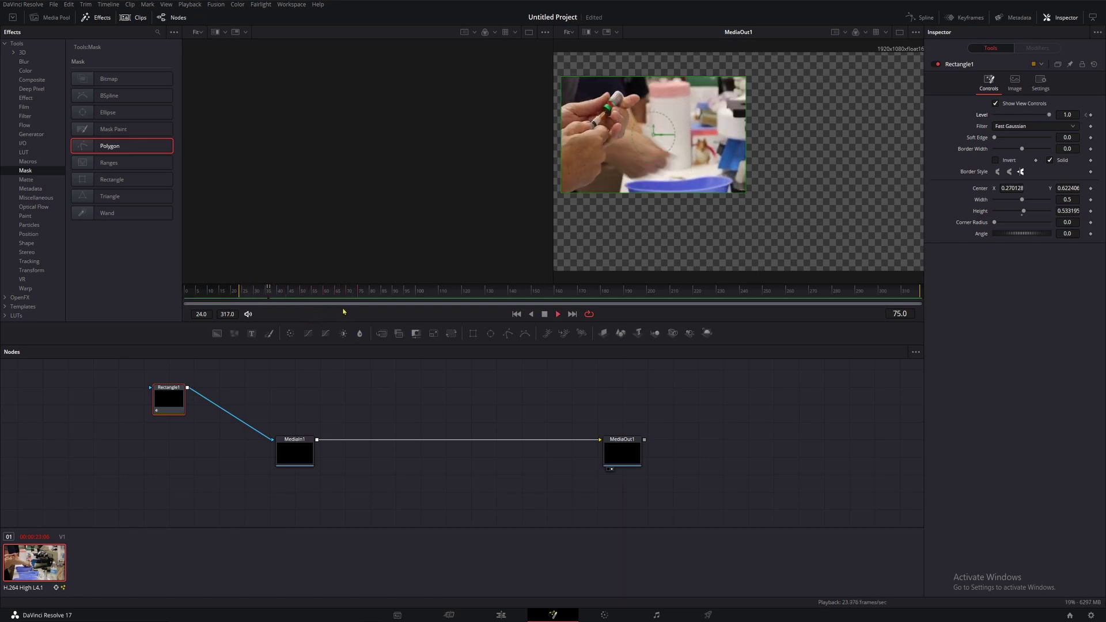
key("space")
Try the Box and Gaussian filters on Rectangle1 and return its Filter to Fast Gaussian.
left_click(1006, 126)
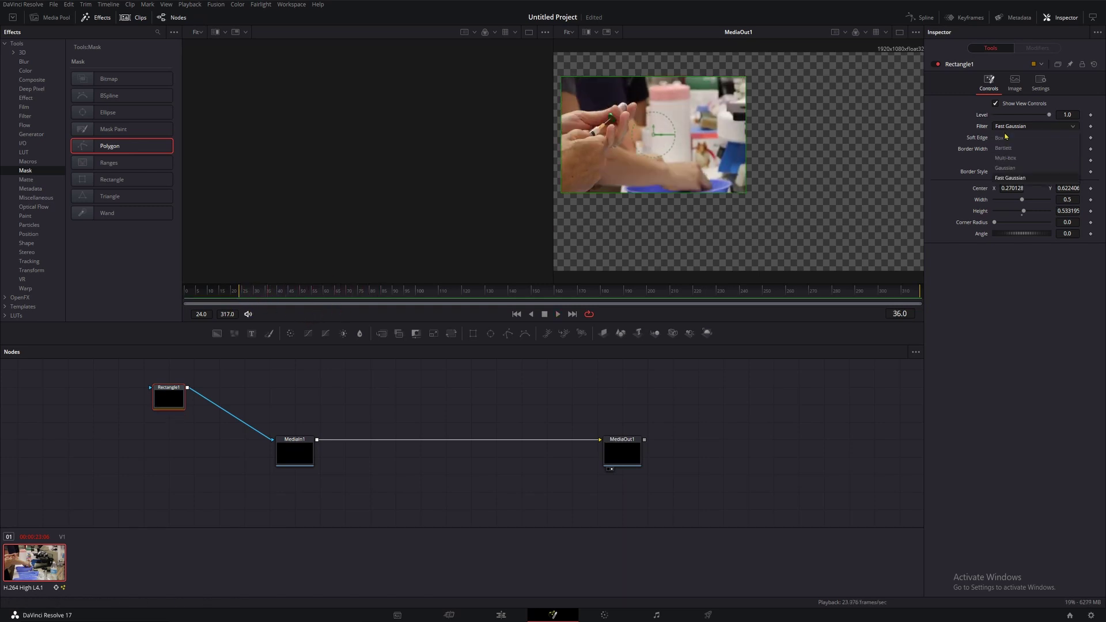
left_click(1006, 138)
left_click(1008, 127)
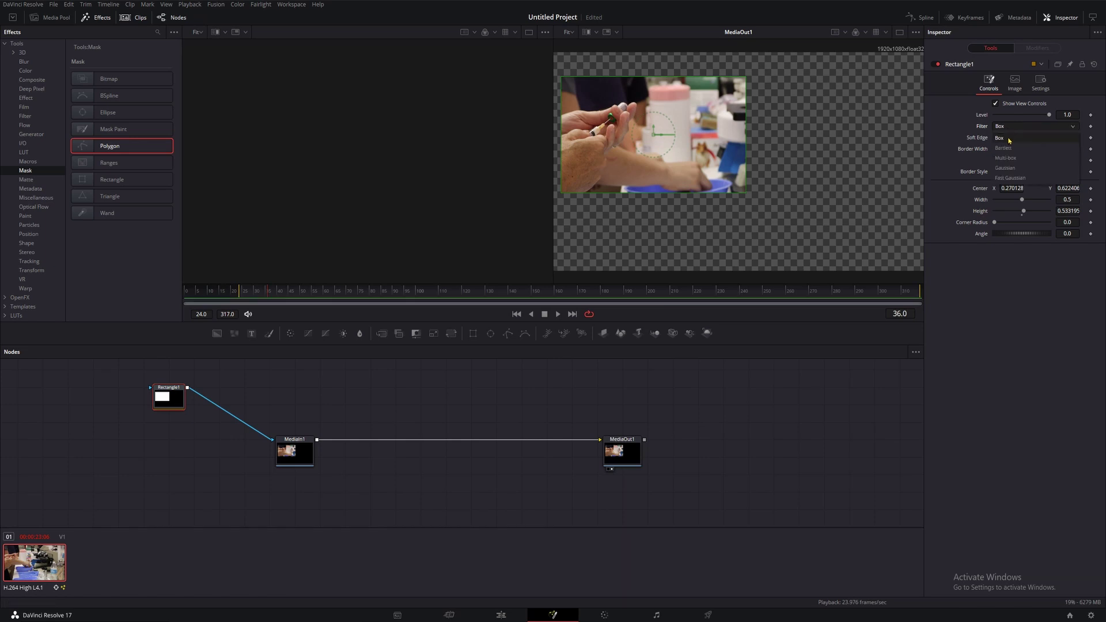
left_click(1012, 167)
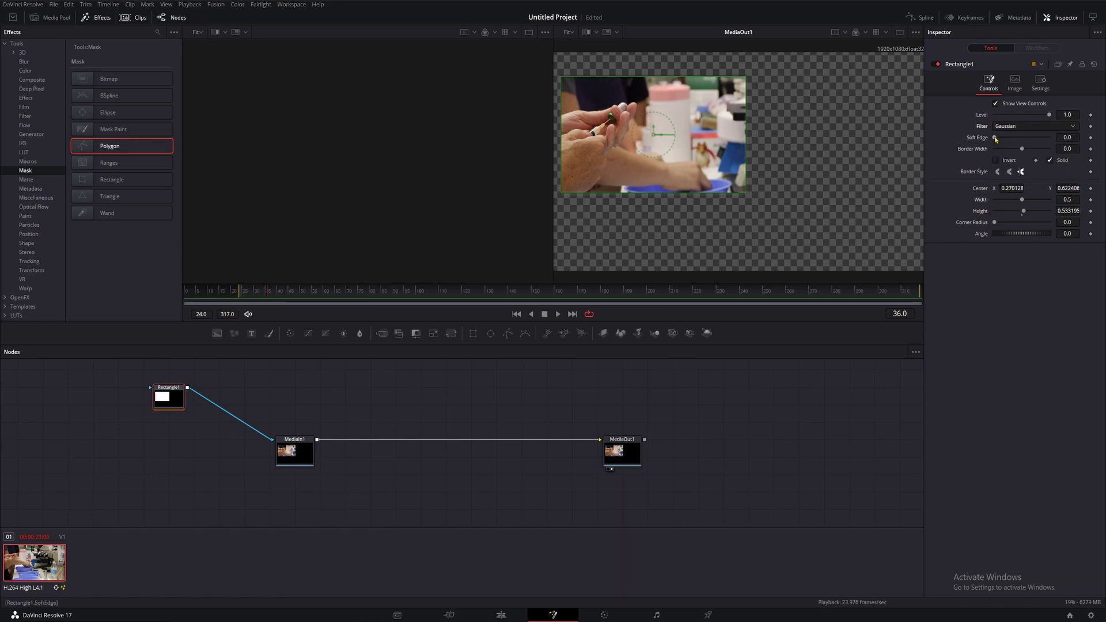
left_click(1003, 129)
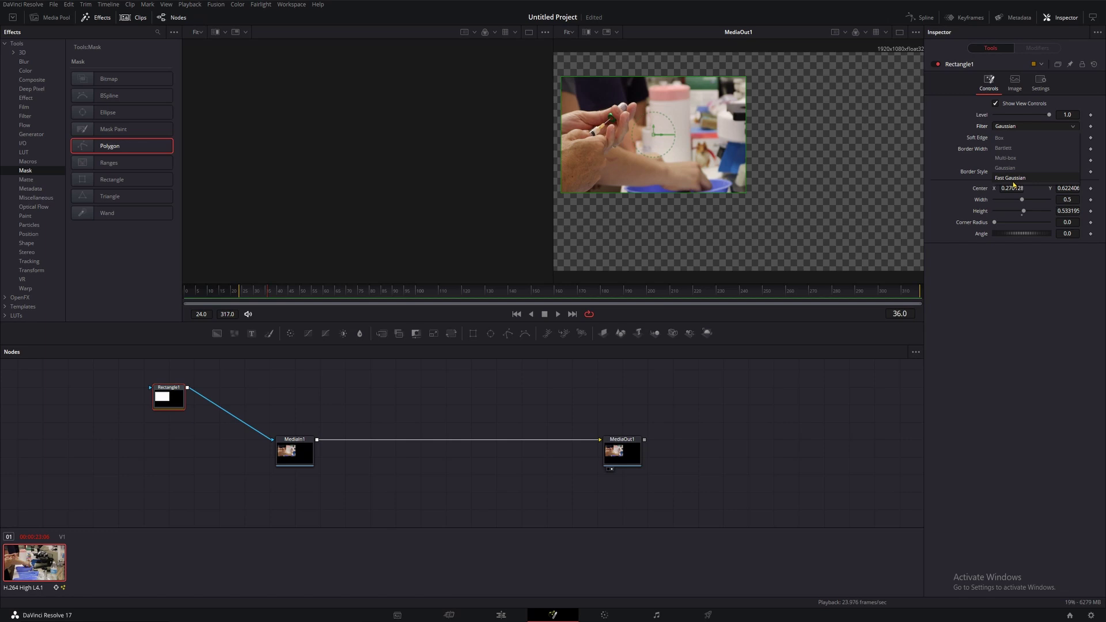
left_click(1012, 175)
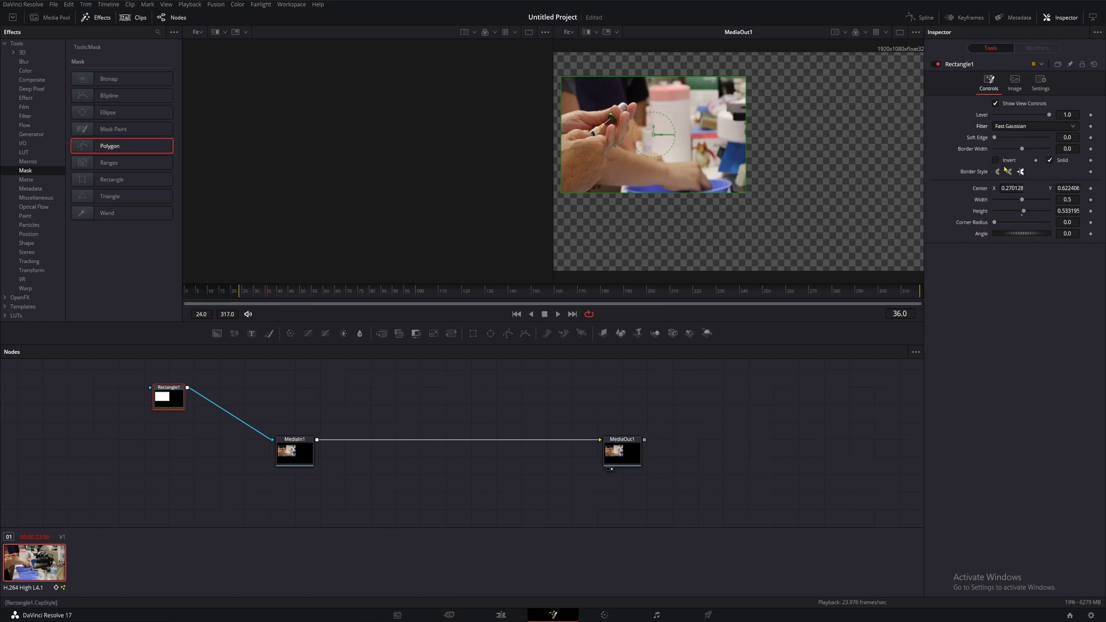
Raise Rectangle1's Soft Edge to about 0.079 and try the Box and Bartlett filters on the softened edge.
left_click_drag(1002, 140, 1013, 143)
left_click(1014, 126)
left_click(1009, 144)
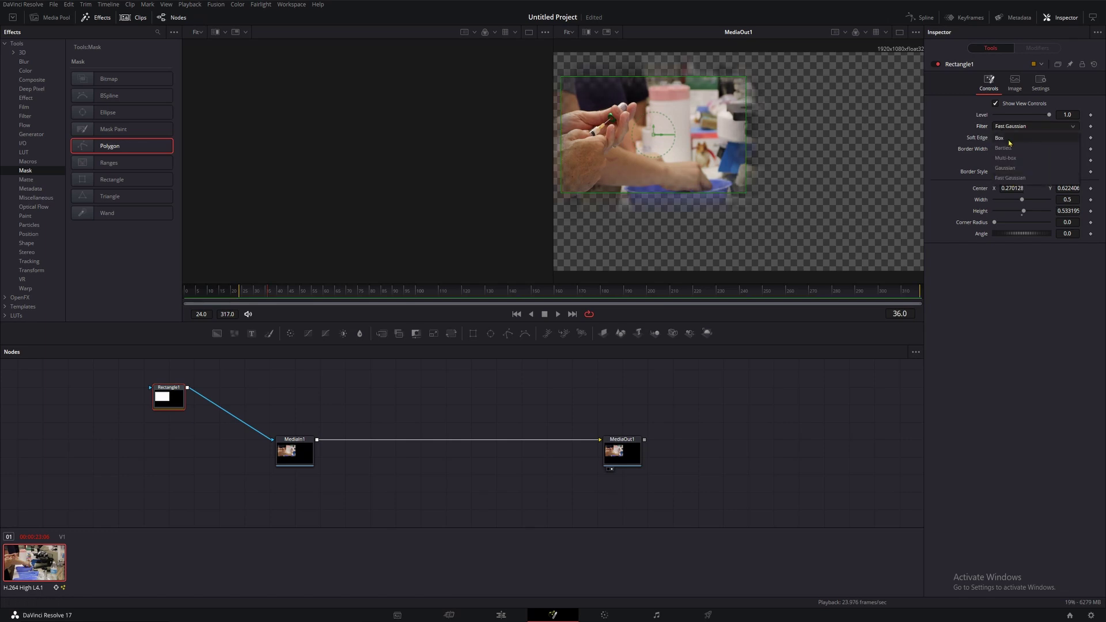
left_click(1009, 129)
left_click(1005, 147)
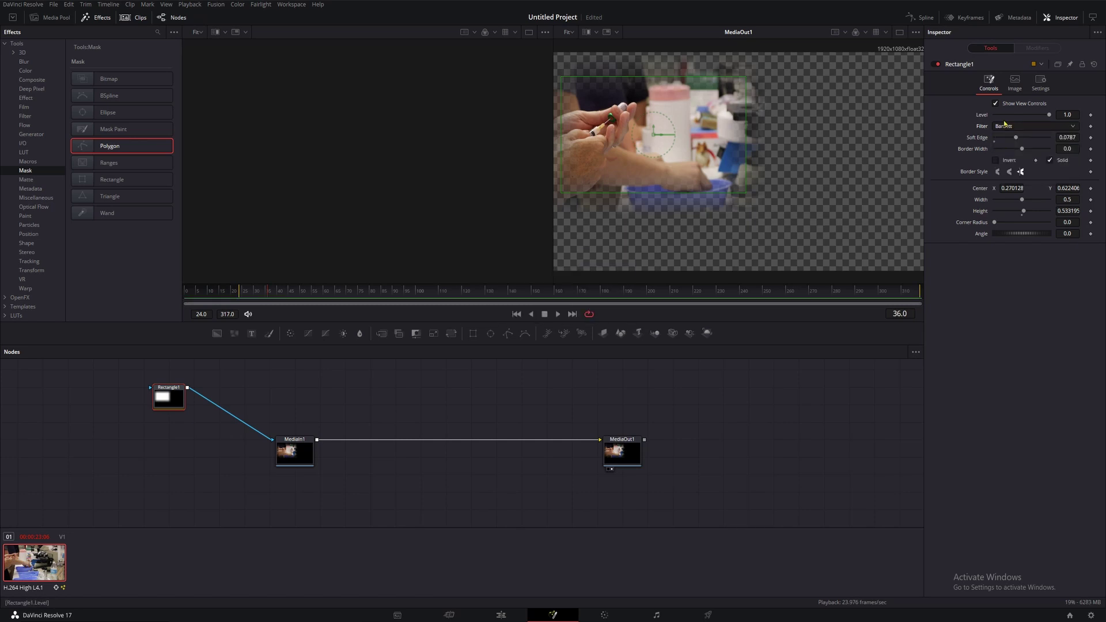
Return Rectangle1's Filter to Fast Gaussian and reset its Soft Edge to 0.0, keeping Level at 1.0.
left_click(1006, 127)
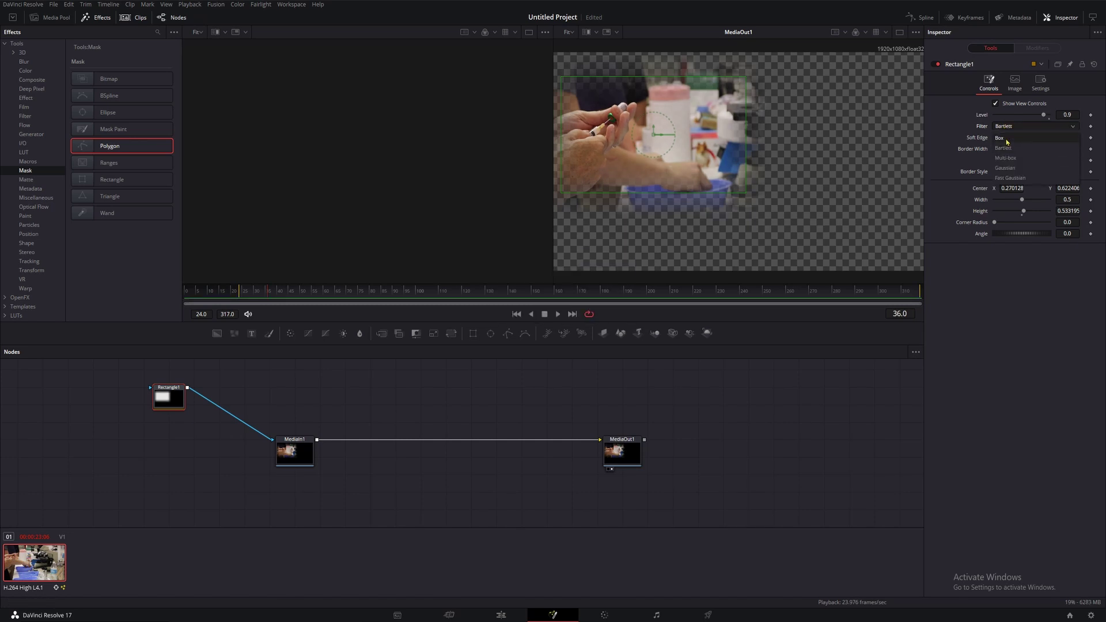
left_click(1041, 119)
left_click_drag(1042, 117, 1046, 122)
left_click(1008, 126)
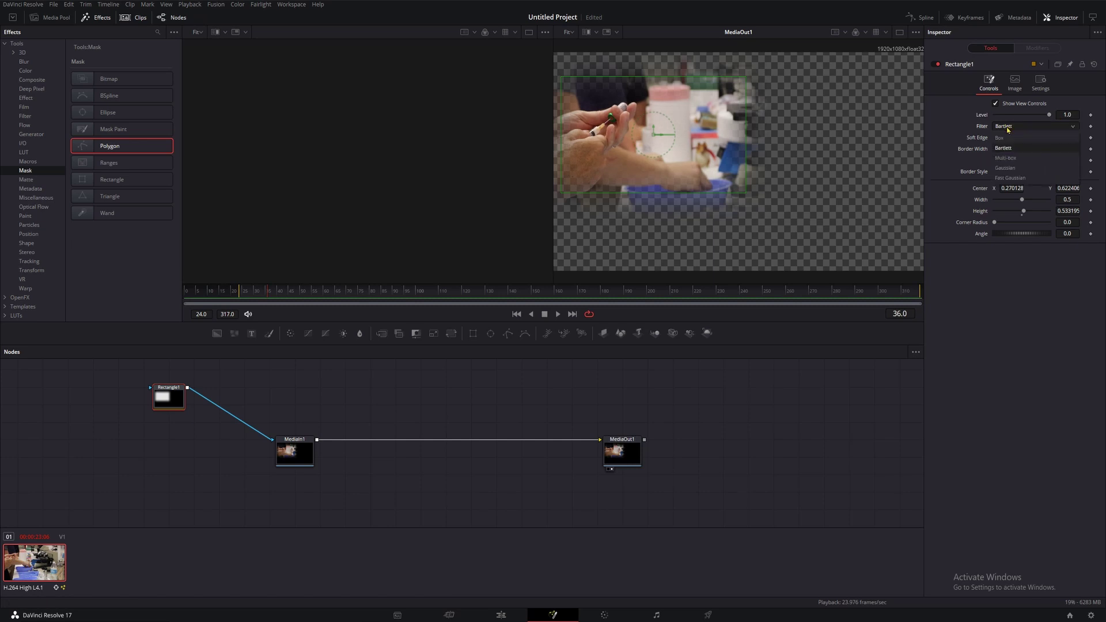
left_click(1010, 179)
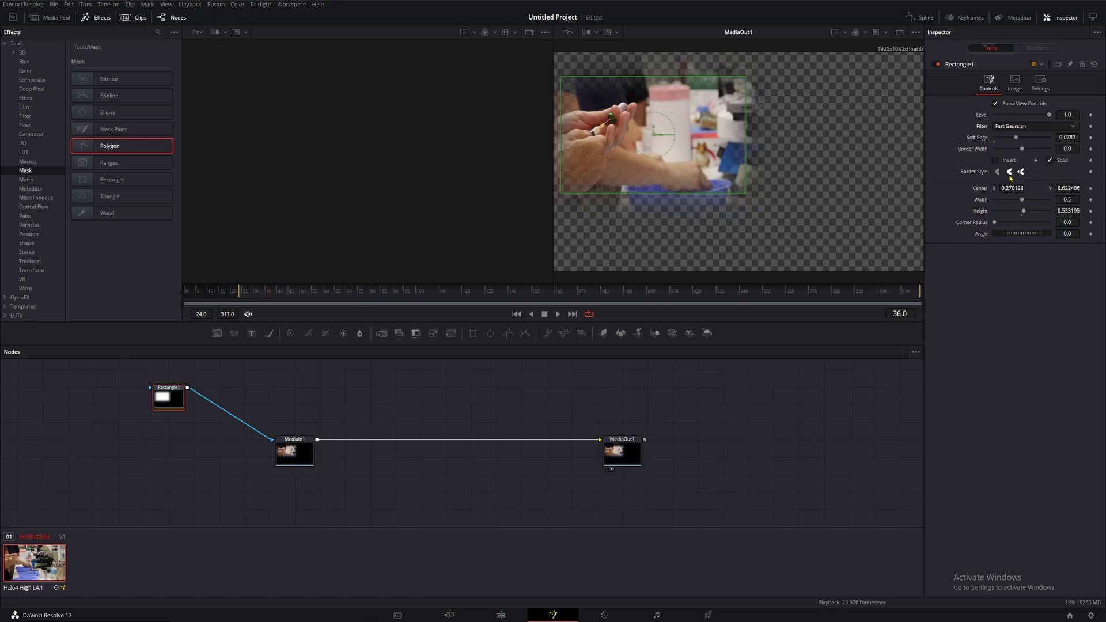
left_click(995, 142)
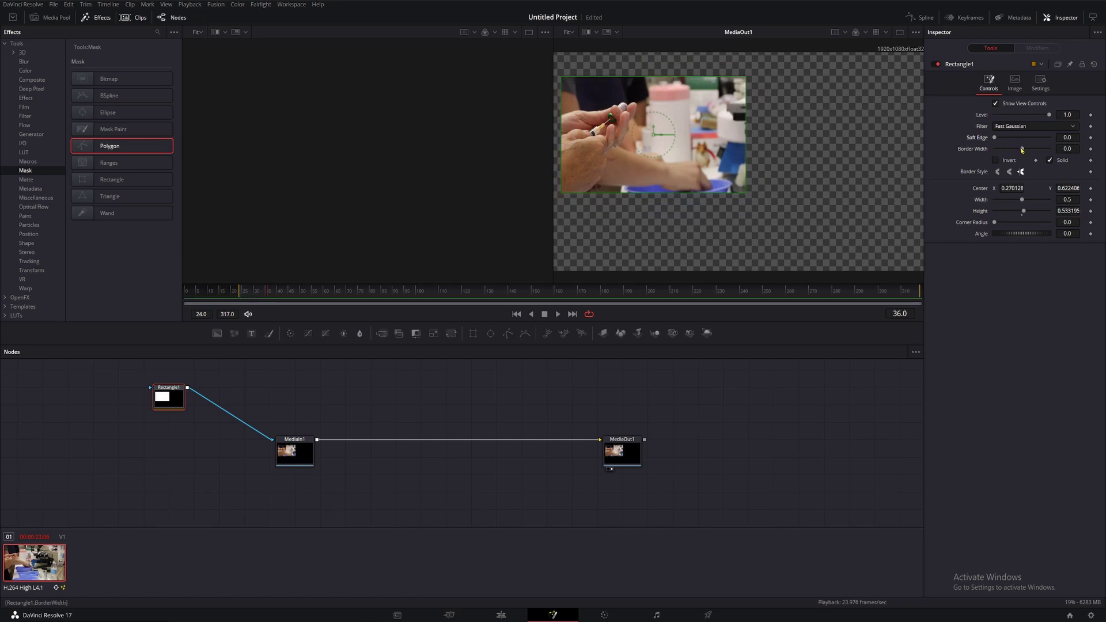
Adjust Rectangle1's Border Width to about -0.006, and toggle Invert on and off repeatedly, leaving it off.
mouse_move(1023, 150)
left_mouse_down()
mouse_move(1048, 152)
mouse_move(997, 152)
mouse_move(1023, 156)
left_mouse_up()
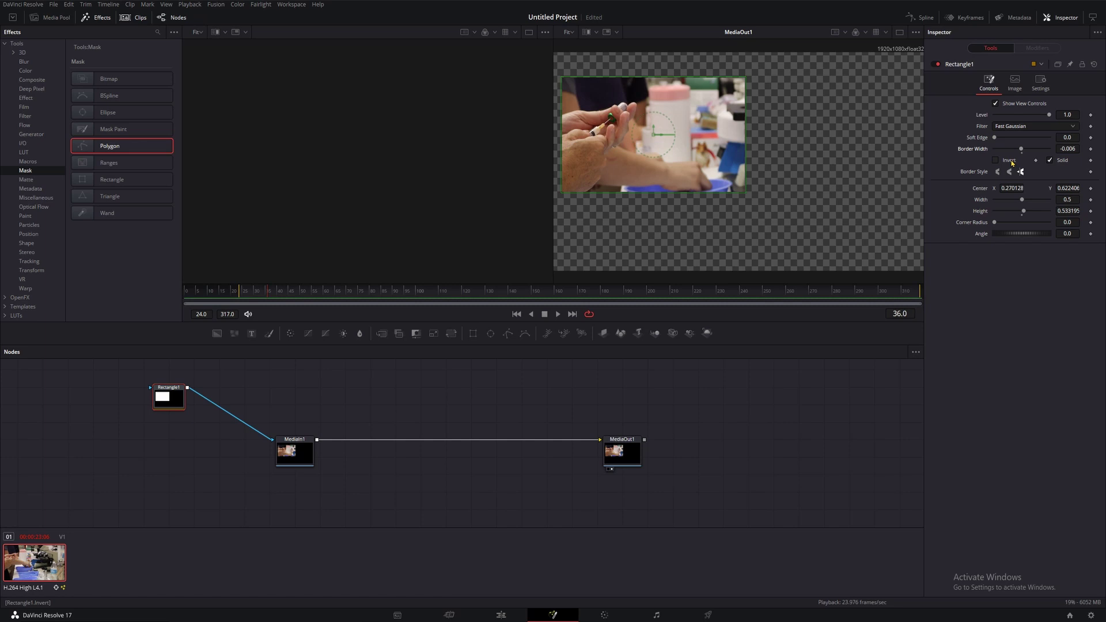
left_click(997, 162)
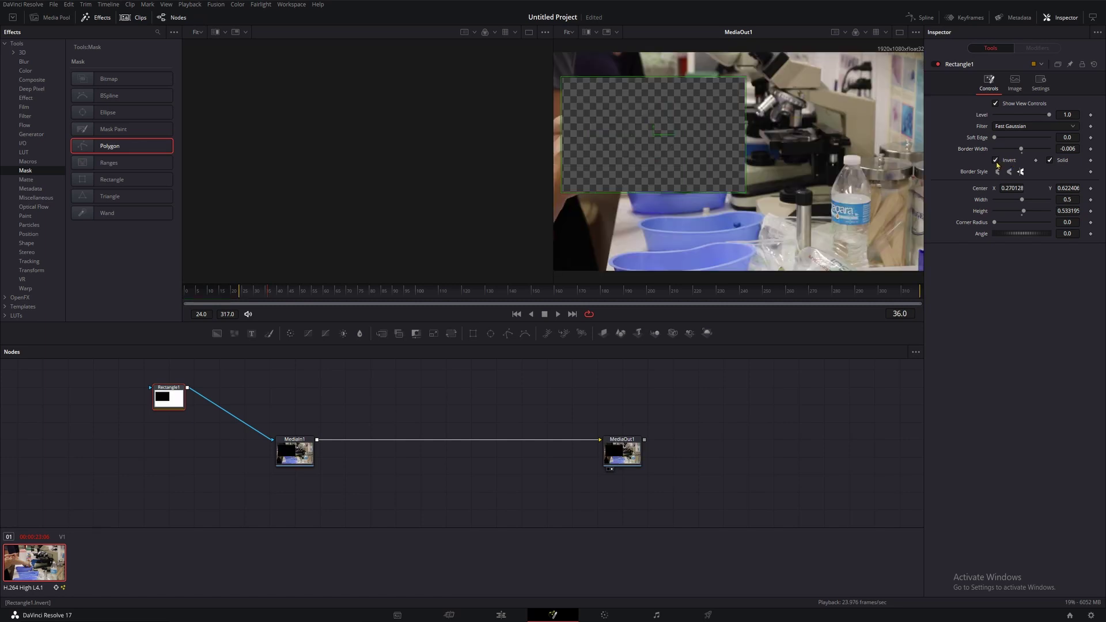
left_click(997, 162)
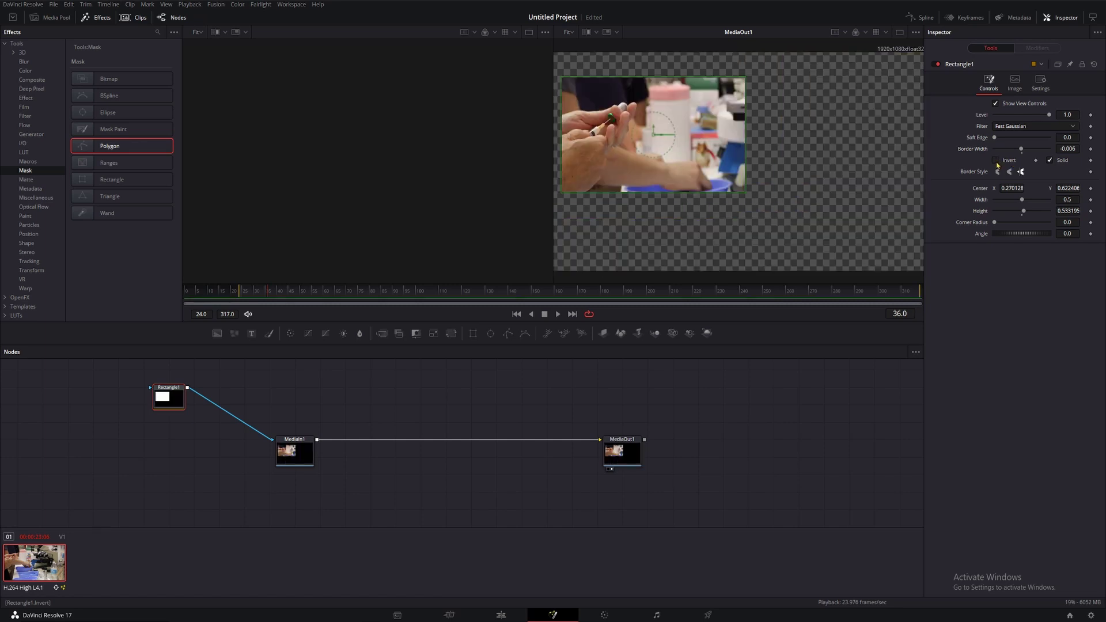
left_click(996, 162)
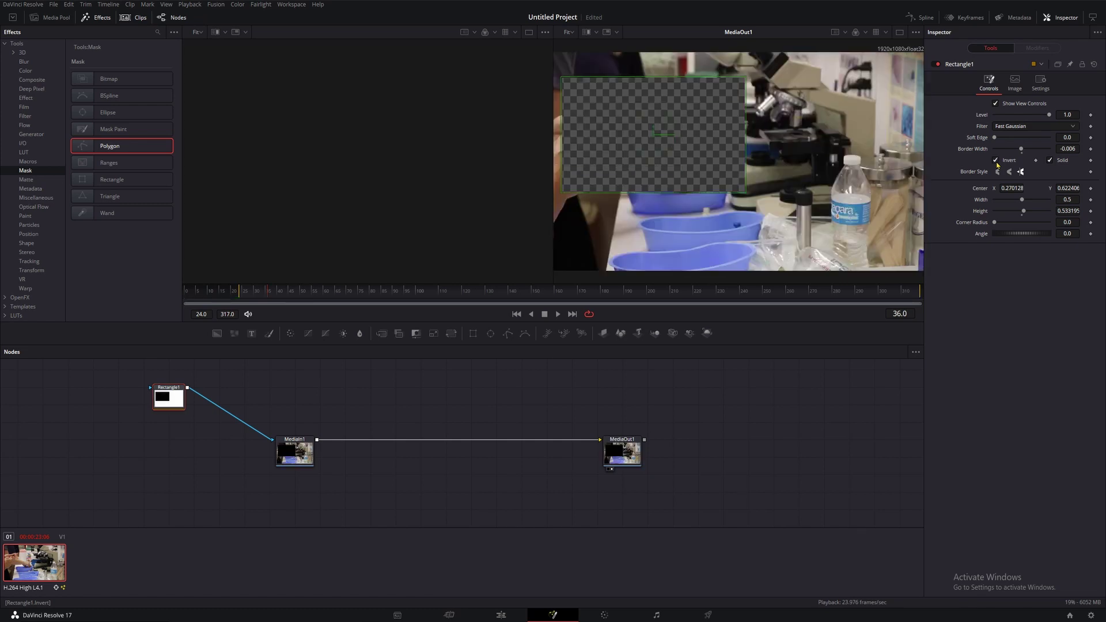
left_click(997, 162)
left_click(997, 162)
left_click(997, 162)
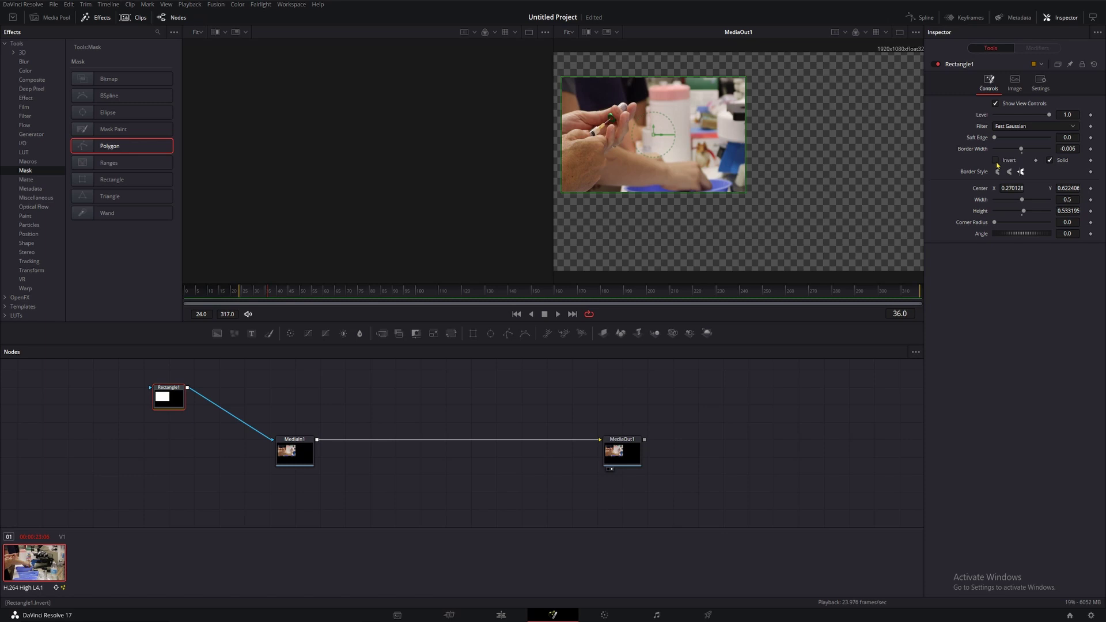
left_click(998, 163)
left_click(998, 163)
Turn off Solid for Rectangle1 and widen its border to about 0.181, and restore Border Width 0.0 and Solid.
left_click(1050, 161)
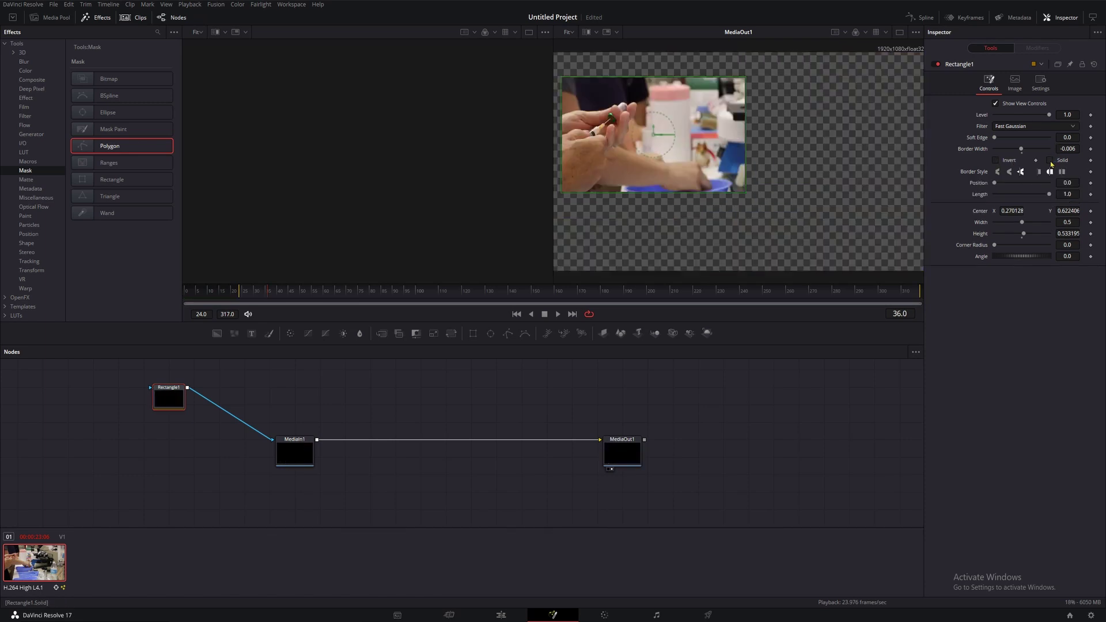
left_click_drag(1021, 149, 1047, 157)
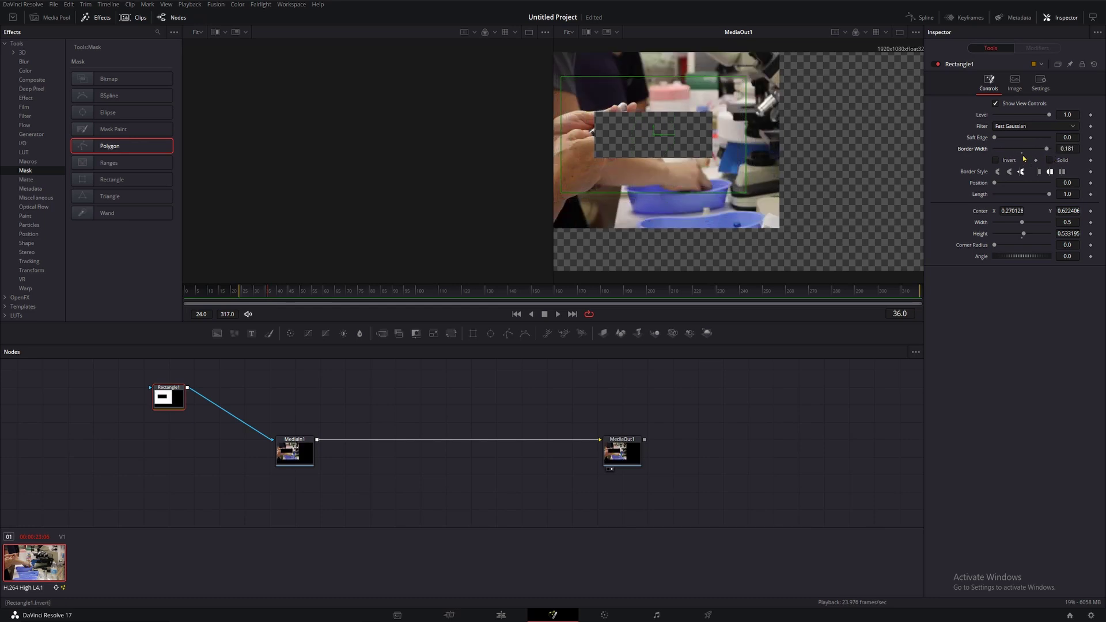
left_click(1022, 153)
left_click(1050, 161)
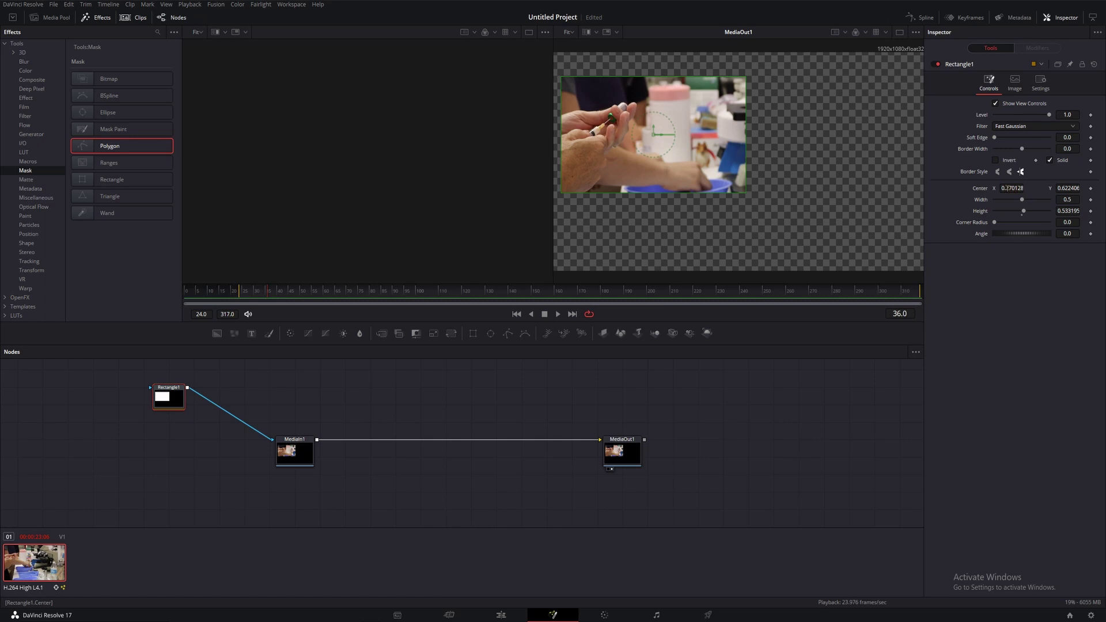
Shift Rectangle1's Center X and Y values, and reposition the mask over the hands at about X 0.286, Y 0.629.
left_click_drag(1008, 188, 1105, 188)
left_click_drag(599, 185, 666, 188)
left_click_drag(1049, 188, 945, 188)
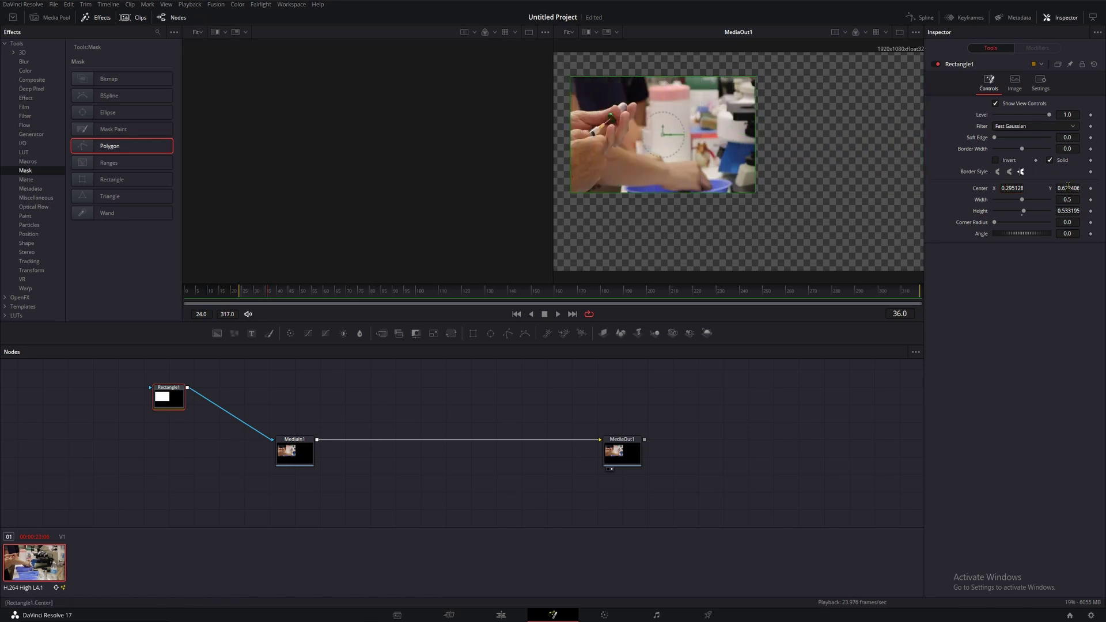
left_click_drag(1062, 188, 571, 180)
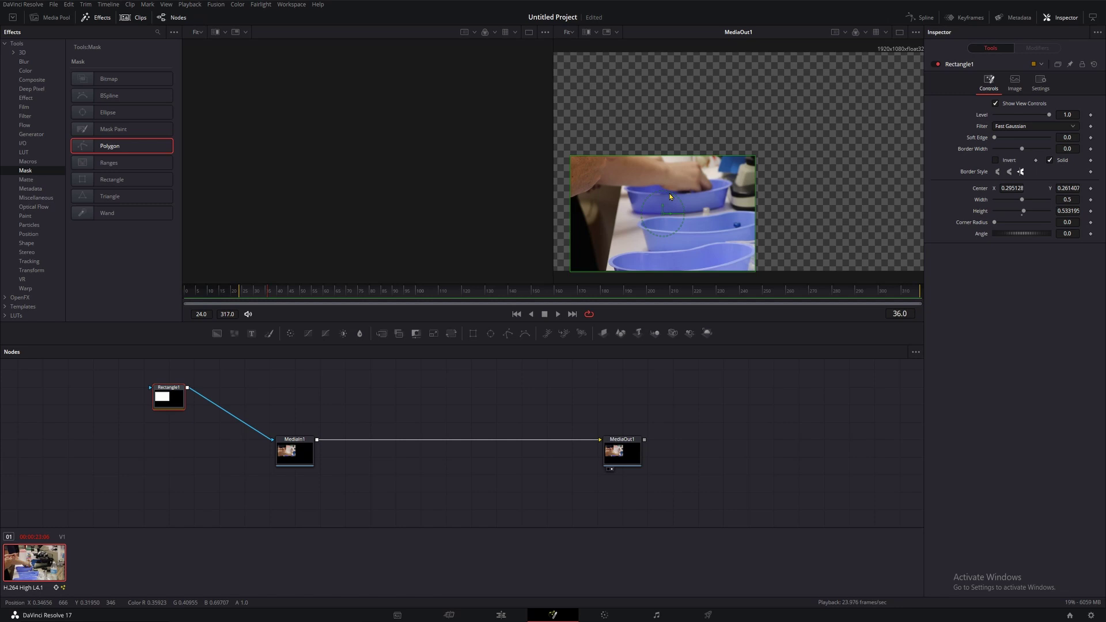
left_click_drag(662, 213, 675, 126)
Reset Rectangle1's Height to 0.5 and test its Width, Height and Corner Radius, leaving Width at 0.5 and Corner Radius at 0.0.
left_click(1022, 215)
left_click_drag(1022, 201, 981, 224)
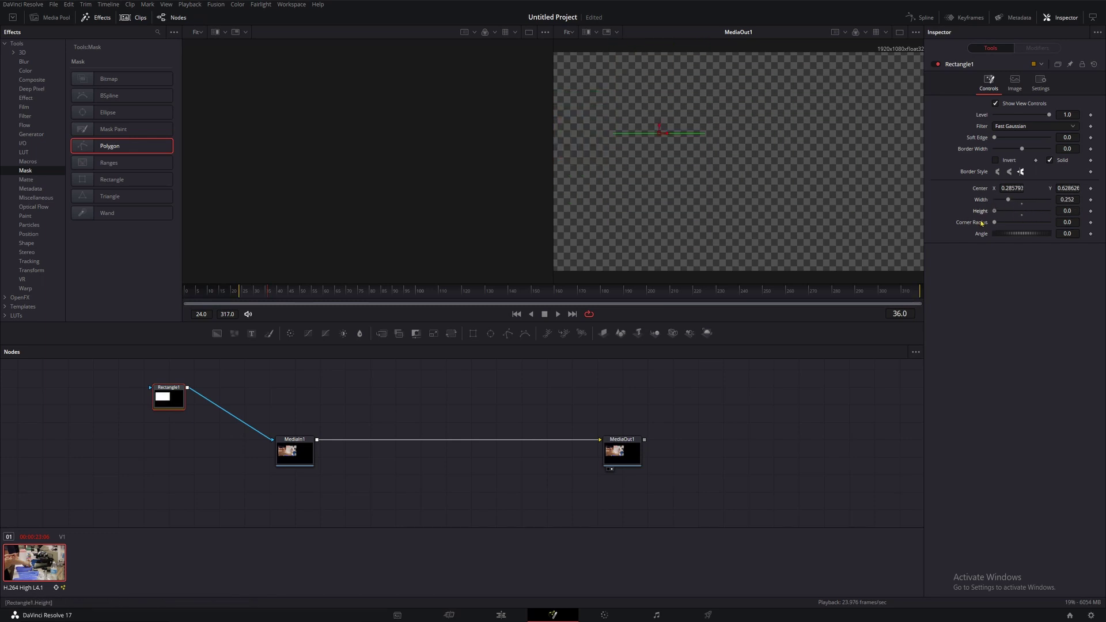
key("ctrl+z")
key("ctrl+z")
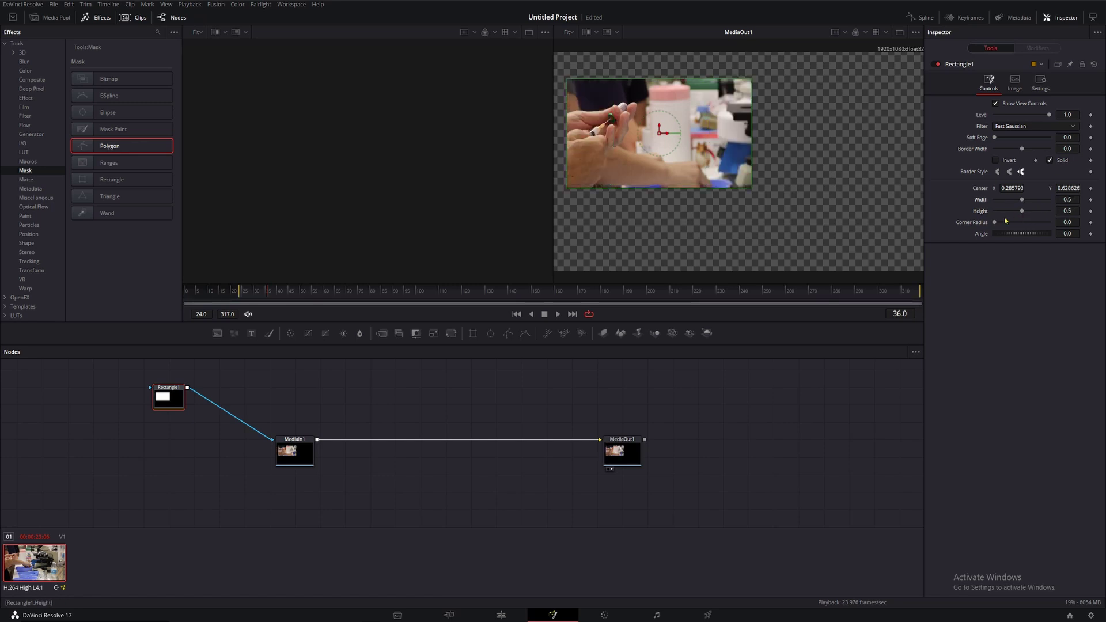
left_click_drag(994, 223, 1105, 115)
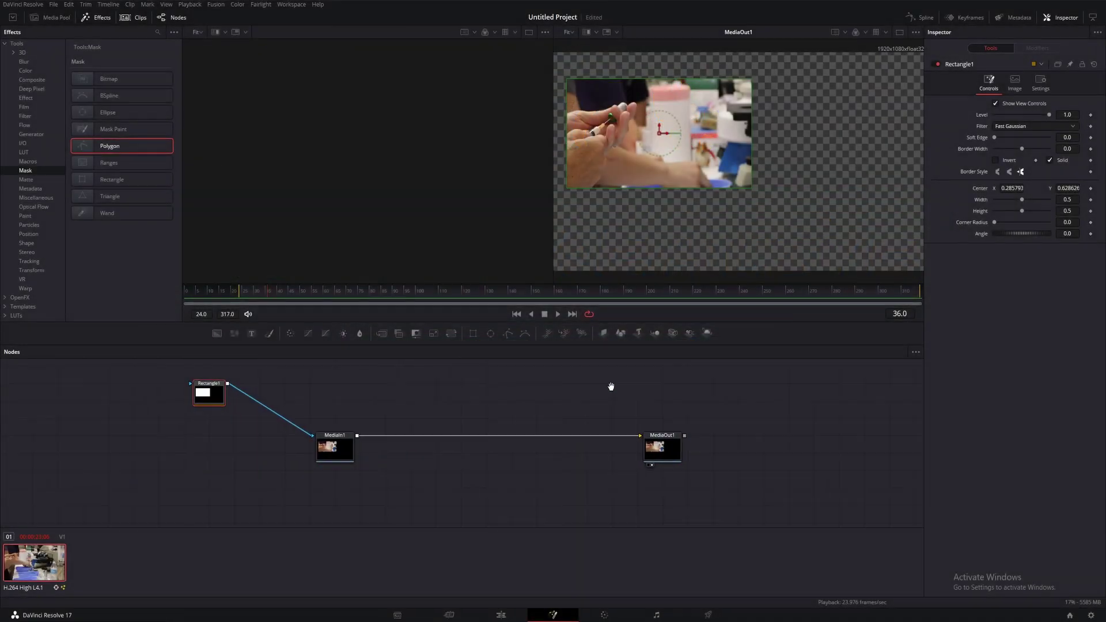
Hide the Effects library, widen the MediaOut1 viewer, and move the Rectangle1 and MediaIn1 nodes farther from MediaOut1.
left_click_drag(672, 396, 639, 409)
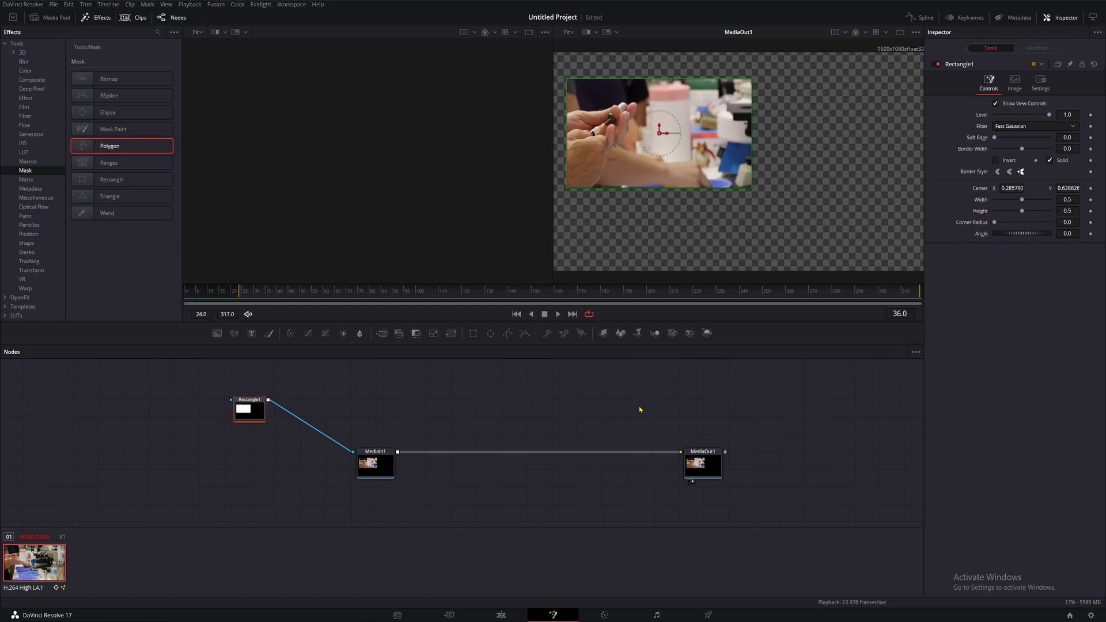
left_click(100, 20)
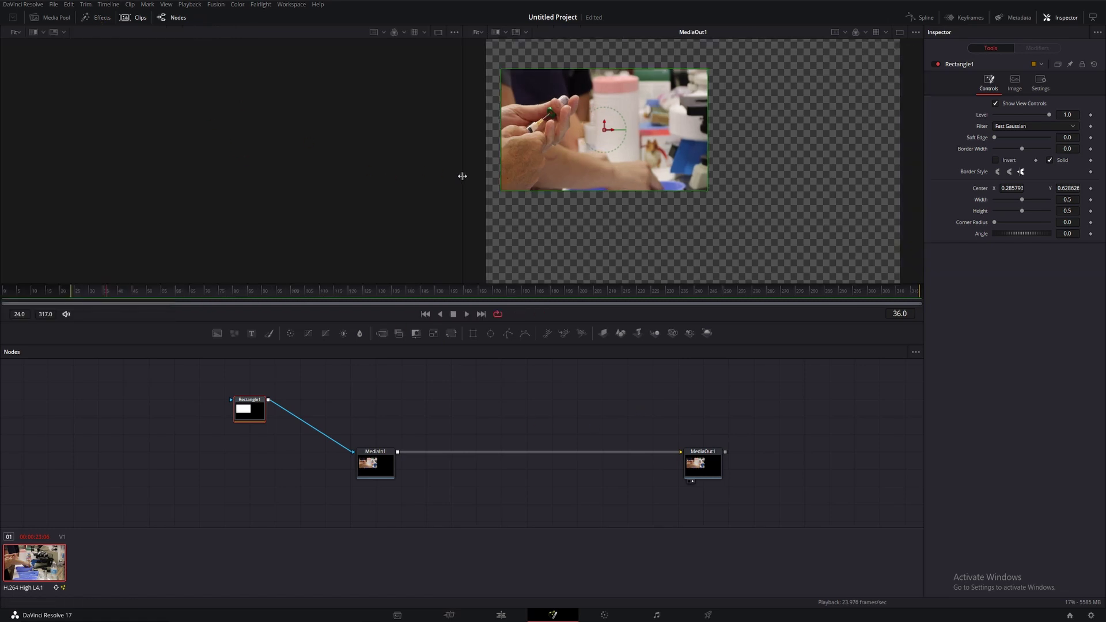
left_click_drag(462, 176, 218, 180)
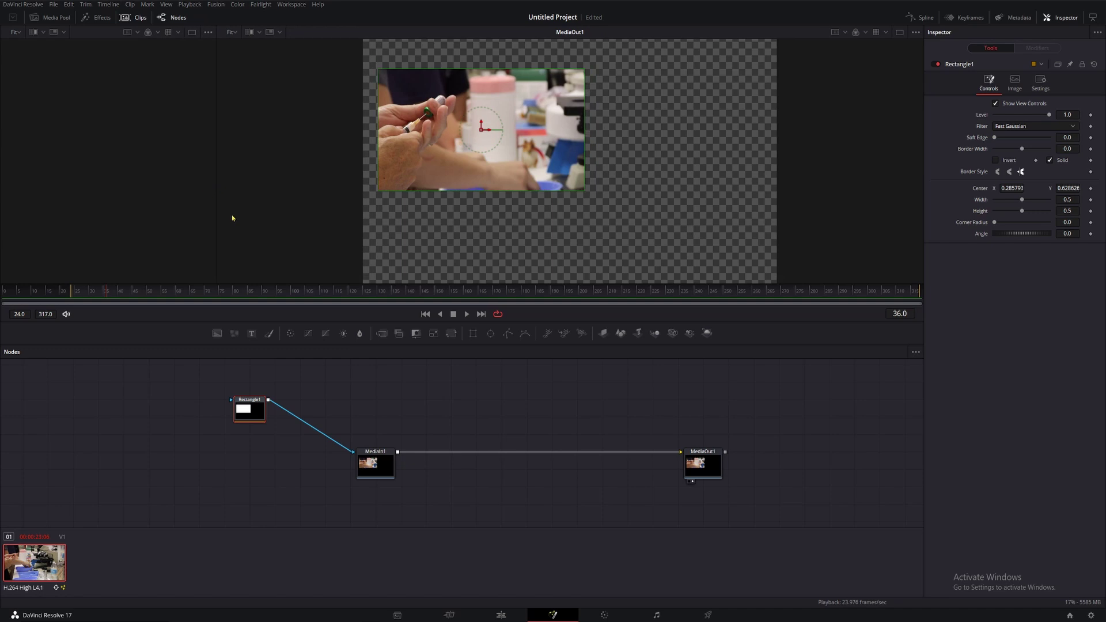
mouse_move(338, 321)
left_mouse_down()
mouse_move(346, 385)
mouse_move(342, 305)
left_mouse_up()
mouse_move(250, 410)
left_mouse_down()
mouse_move(274, 412)
mouse_move(249, 428)
left_mouse_up()
Add unconnected Background and Soft Glow nodes side by side above the connection from MediaIn1 to MediaOut1.
key("shift+space")
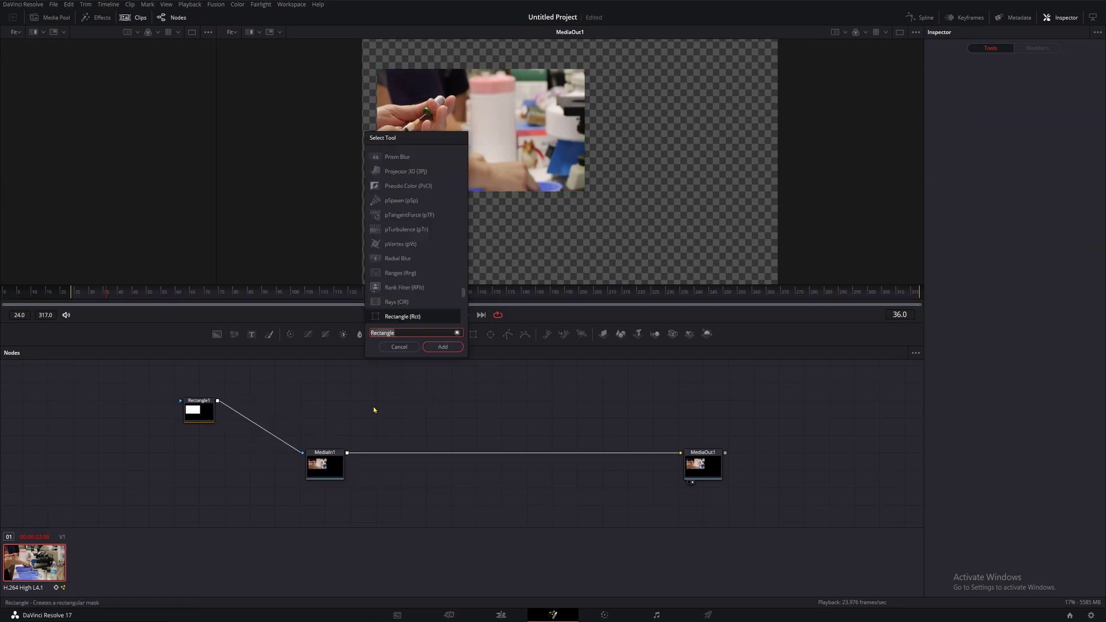
type("back")
key("Return")
left_click_drag(375, 410, 349, 410)
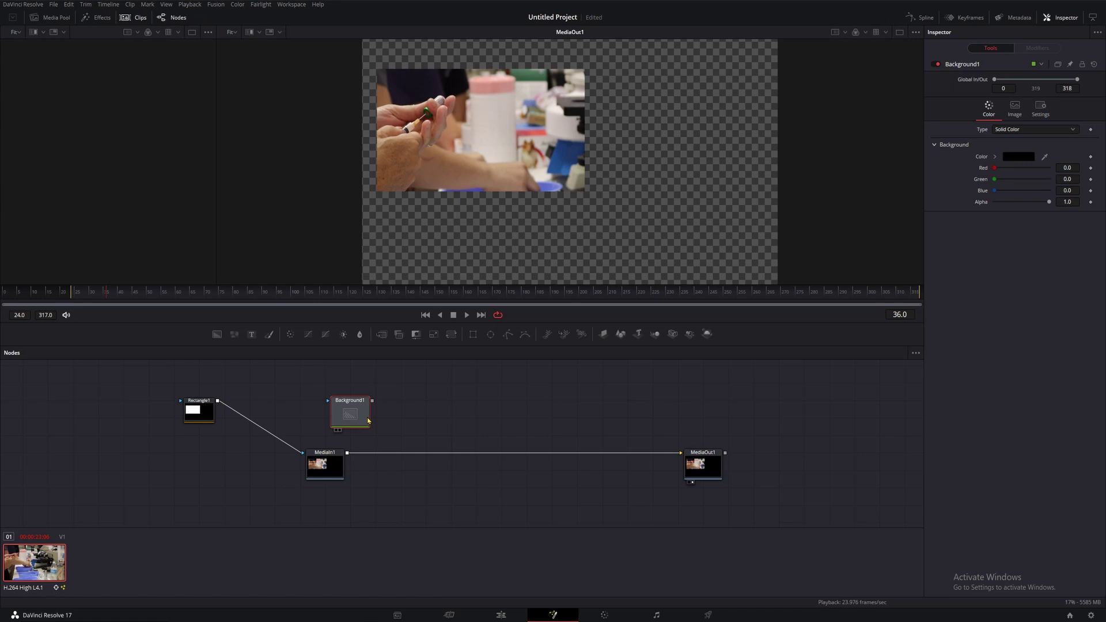
key("shift+space")
type("soft")
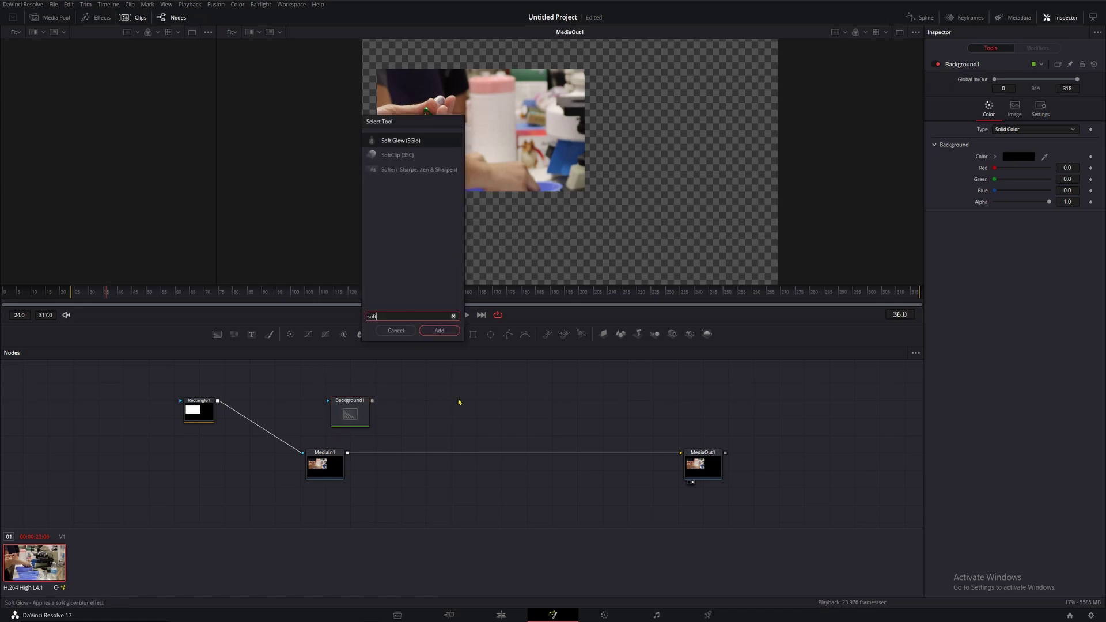
key("Return")
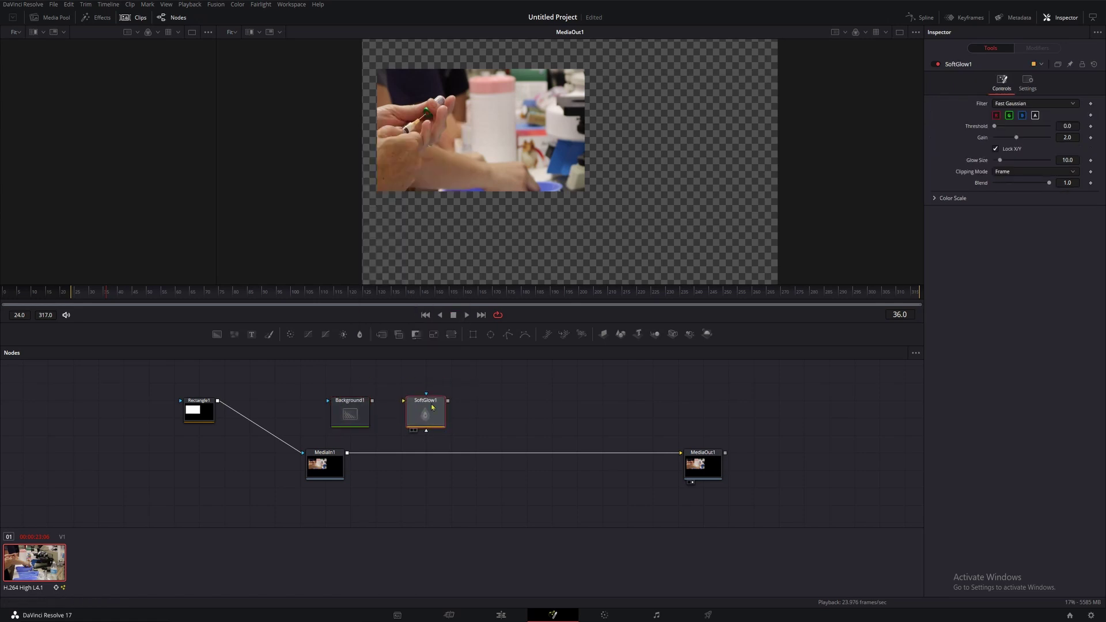
Add a Mask Paint node and place it above Background1.
key("shift+space")
type("mask")
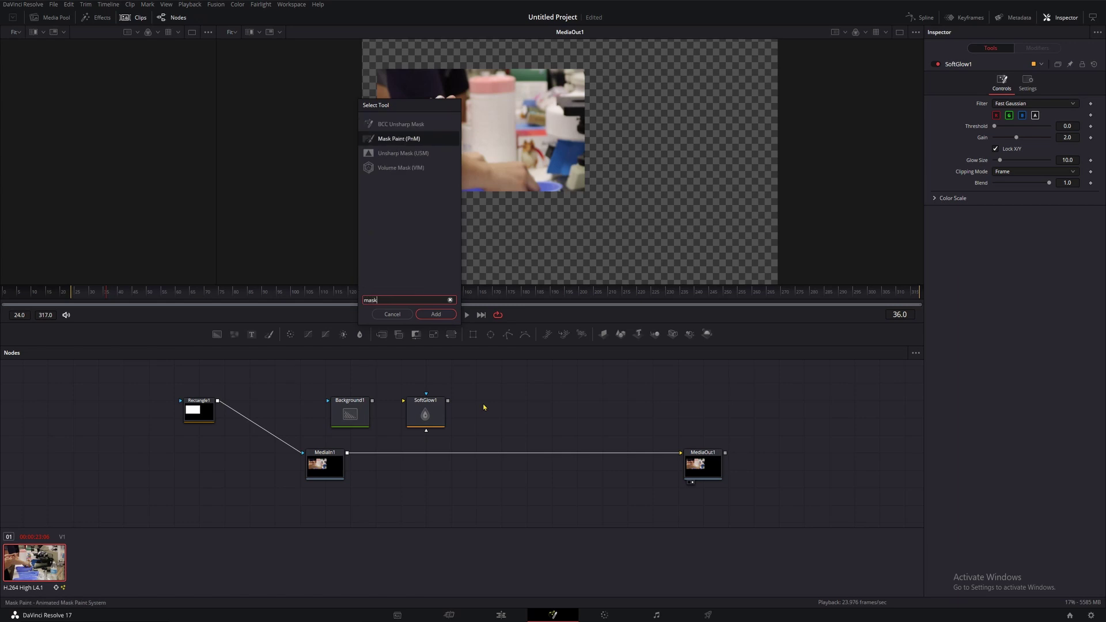
key("Return")
left_click_drag(494, 410, 318, 376)
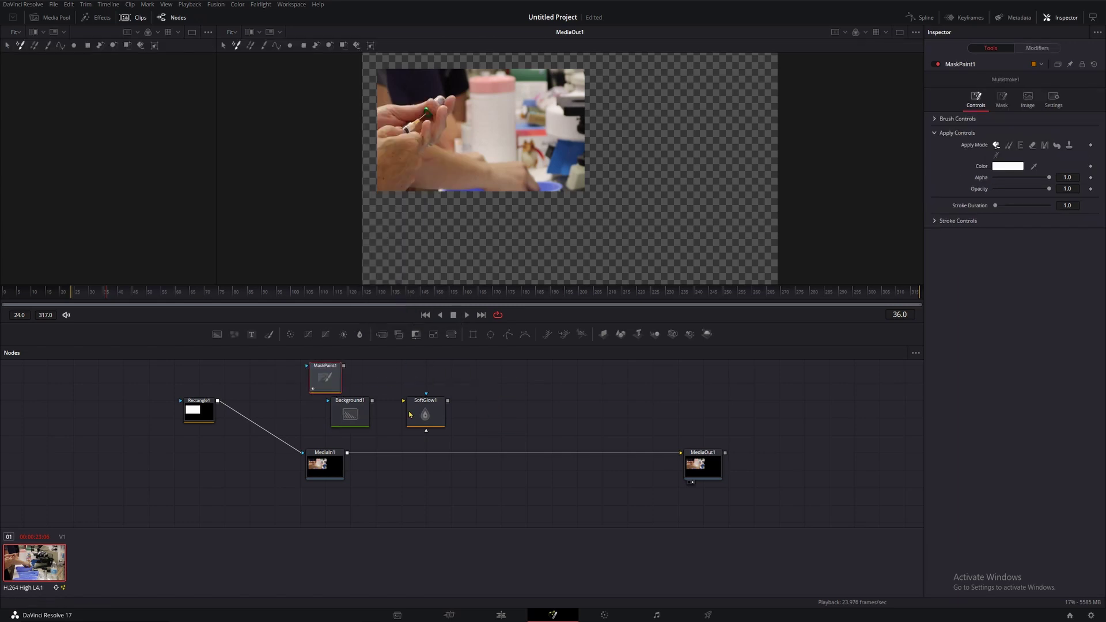
Spread out the MaskPaint1, Background1 and SoftGlow1 nodes, then connect MaskPaint1 to Background1's effect mask input and Background1 to SoftGlow1.
left_click_drag(426, 413, 502, 414)
left_click_drag(362, 415, 387, 415)
left_click_drag(325, 380, 354, 403)
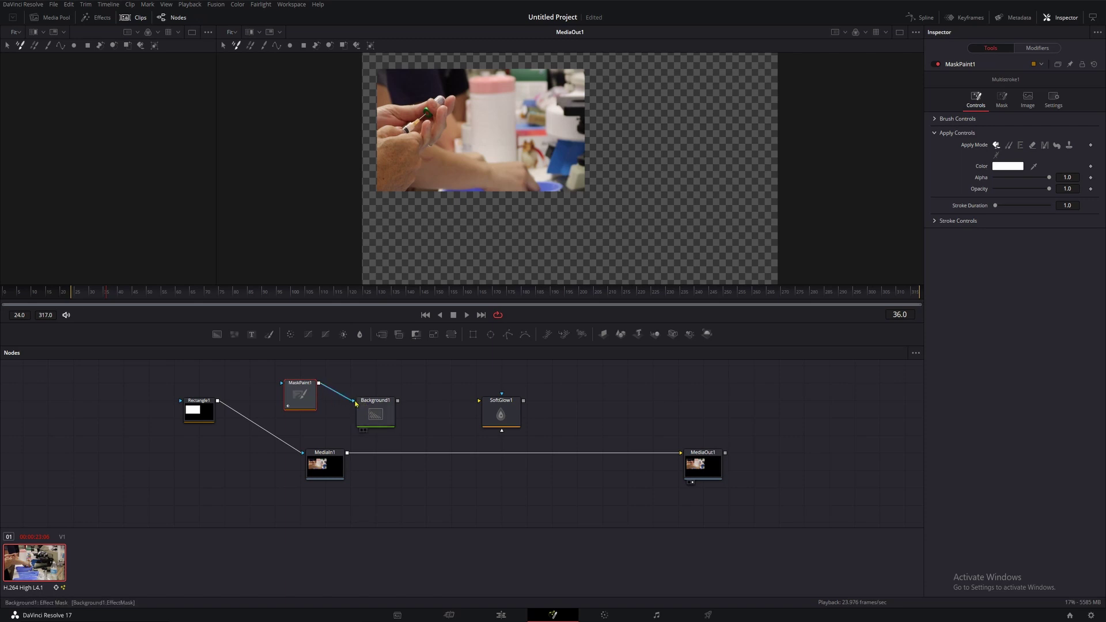
left_click_drag(397, 401, 482, 404)
Delete the Rectangle1 node and add a Merge node to the composition.
left_click(202, 415)
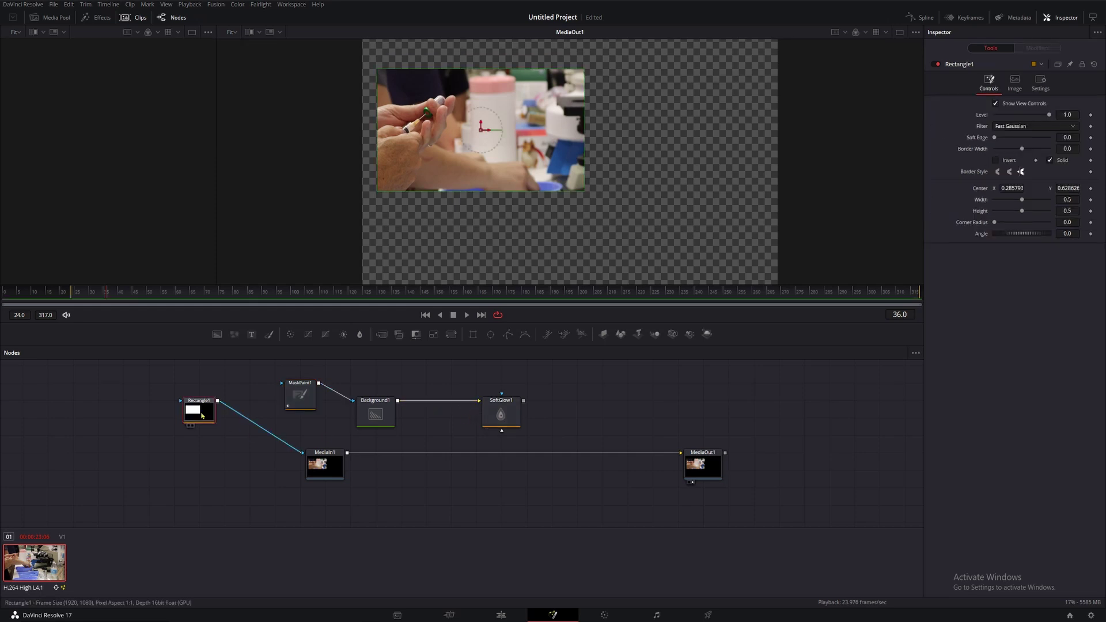
key("Delete")
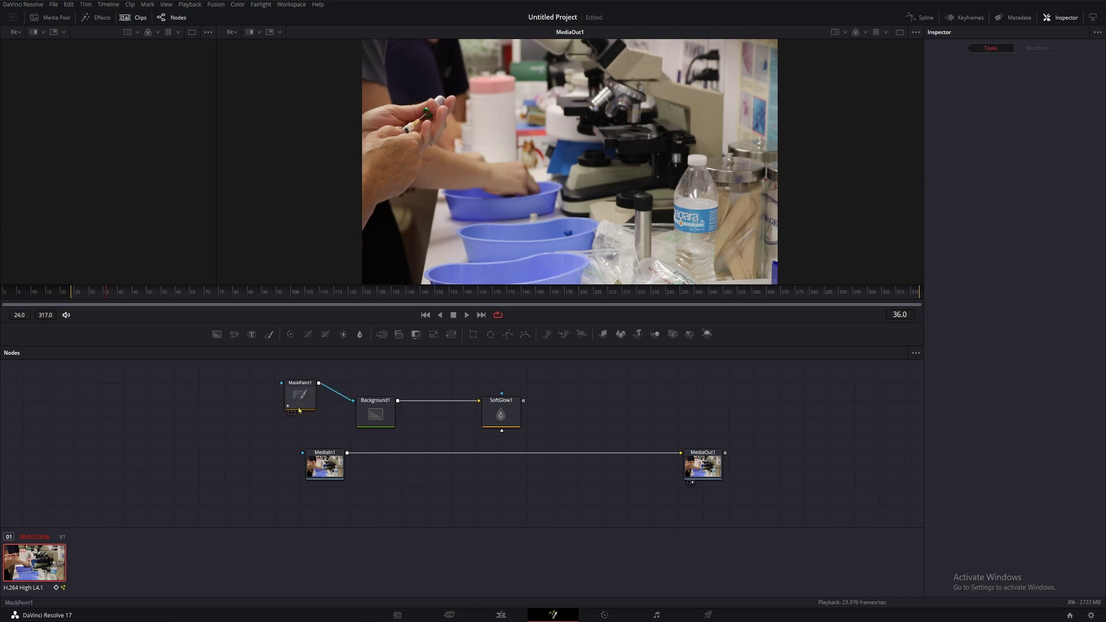
key("shift+space")
type("mask")
key("BackSpace")
key("BackSpace")
key("BackSpace")
key("BackSpace")
type("merge")
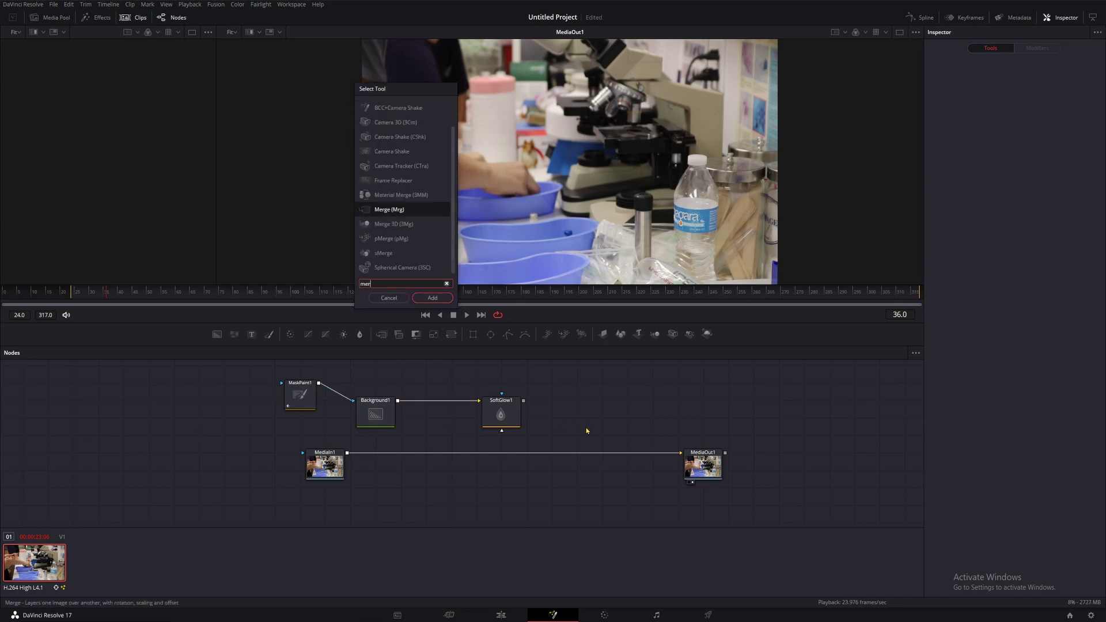
key("Return")
left_click_drag(587, 430, 514, 457)
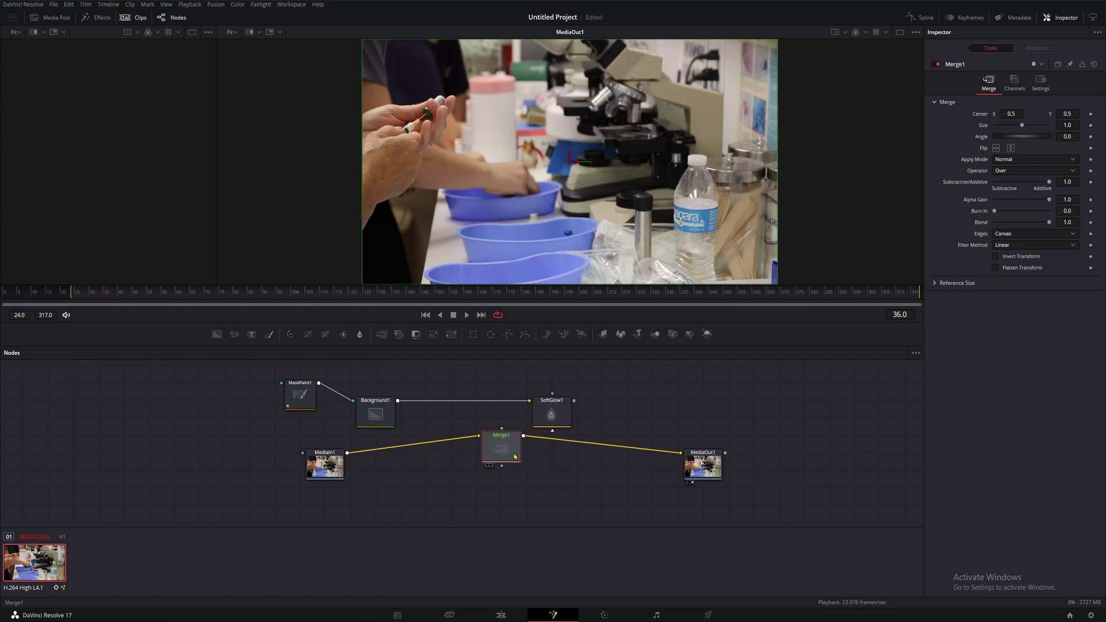
key("ctrl+z")
key("ctrl+z")
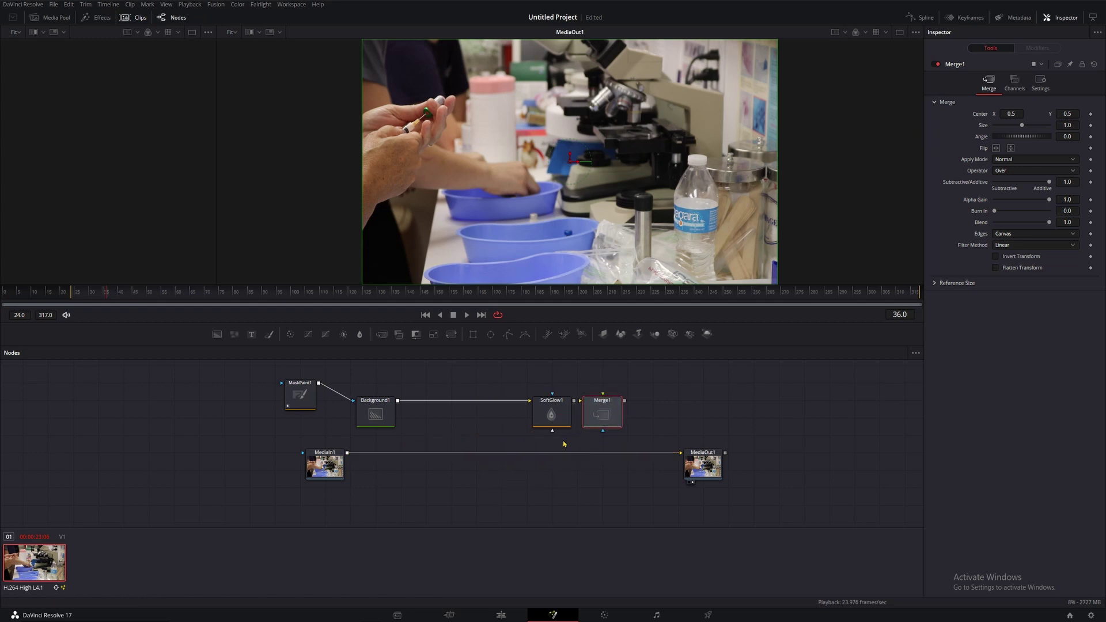
Disconnect MediaIn1 from MediaOut1, place Merge1 between them, and route MediaIn1 through Merge1 to MediaOut1.
left_click(591, 452)
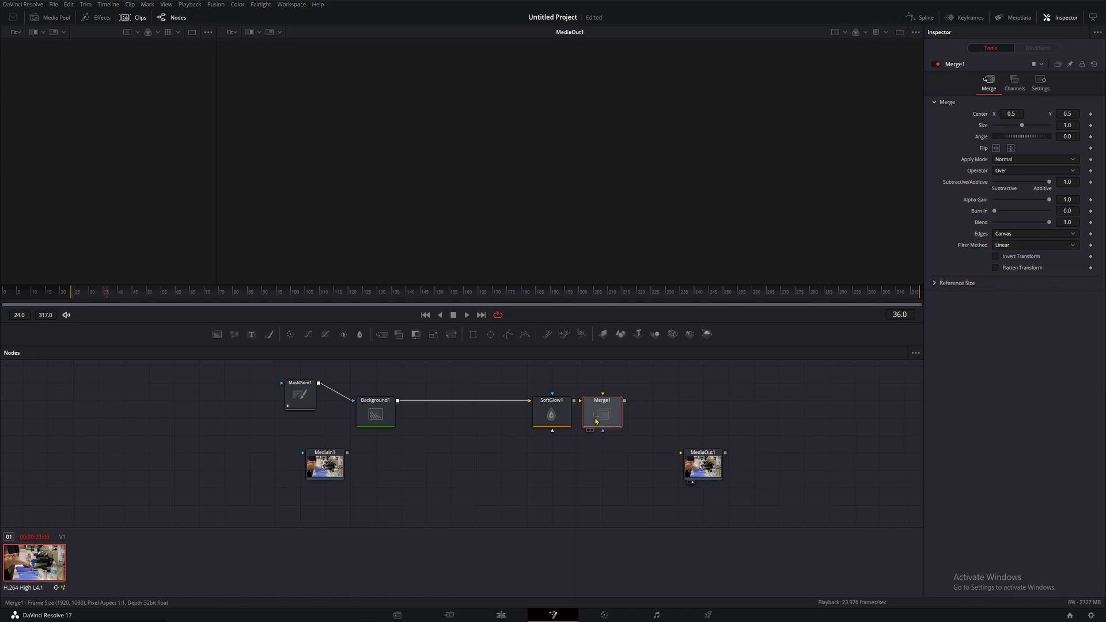
left_click_drag(597, 422, 523, 472)
left_click_drag(348, 453, 681, 453)
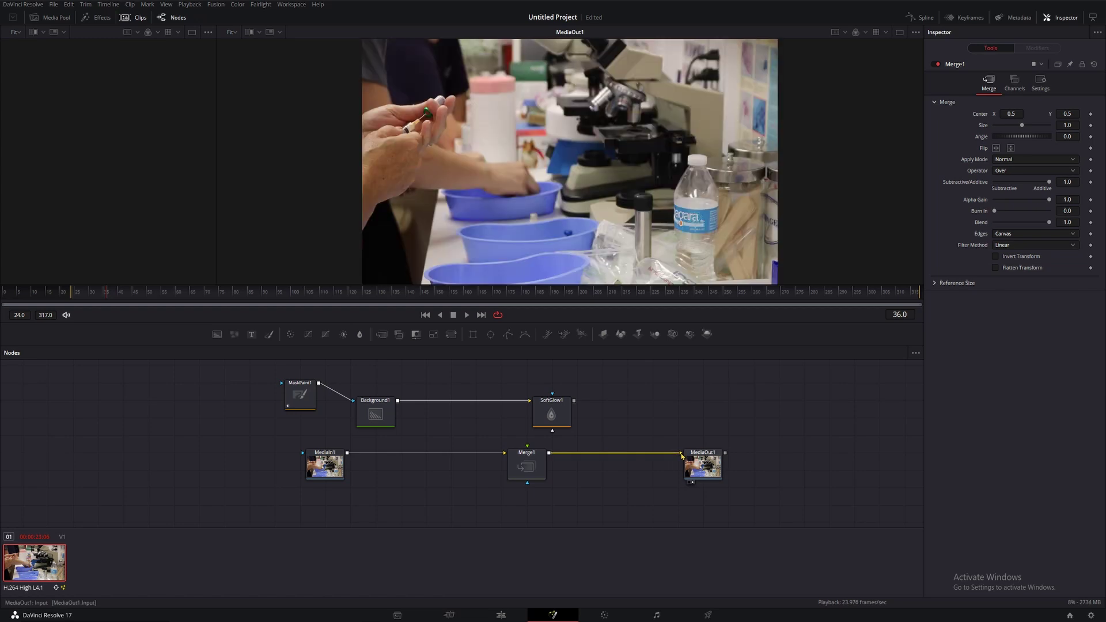
Connect SoftGlow1's output to Merge1's foreground input and position Merge1 below SoftGlow1.
left_click_drag(527, 455, 610, 476)
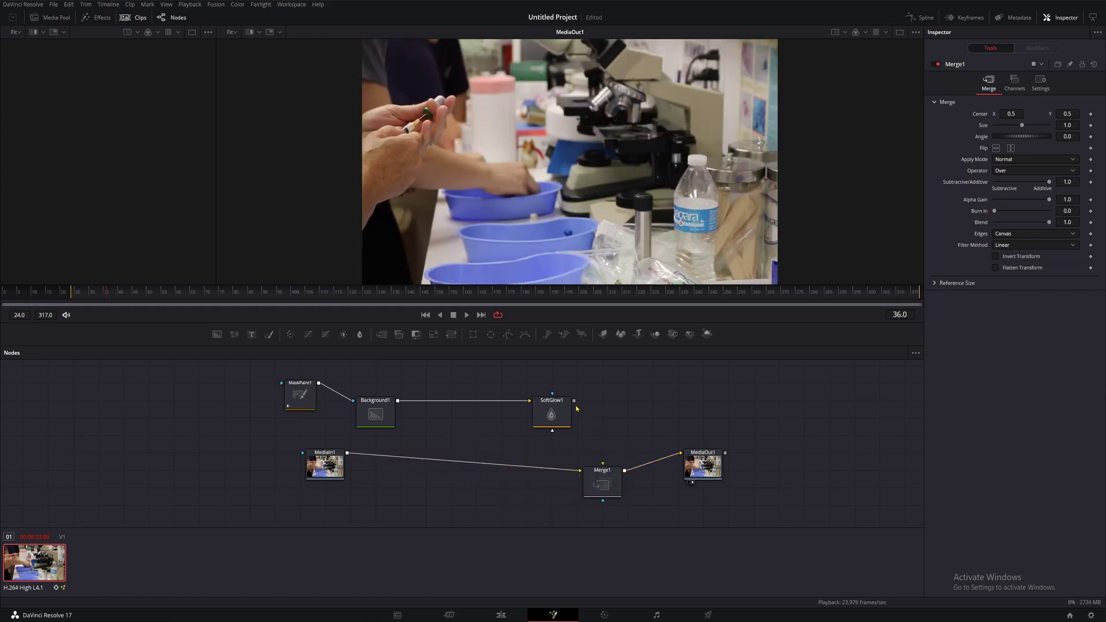
left_click_drag(574, 401, 603, 466)
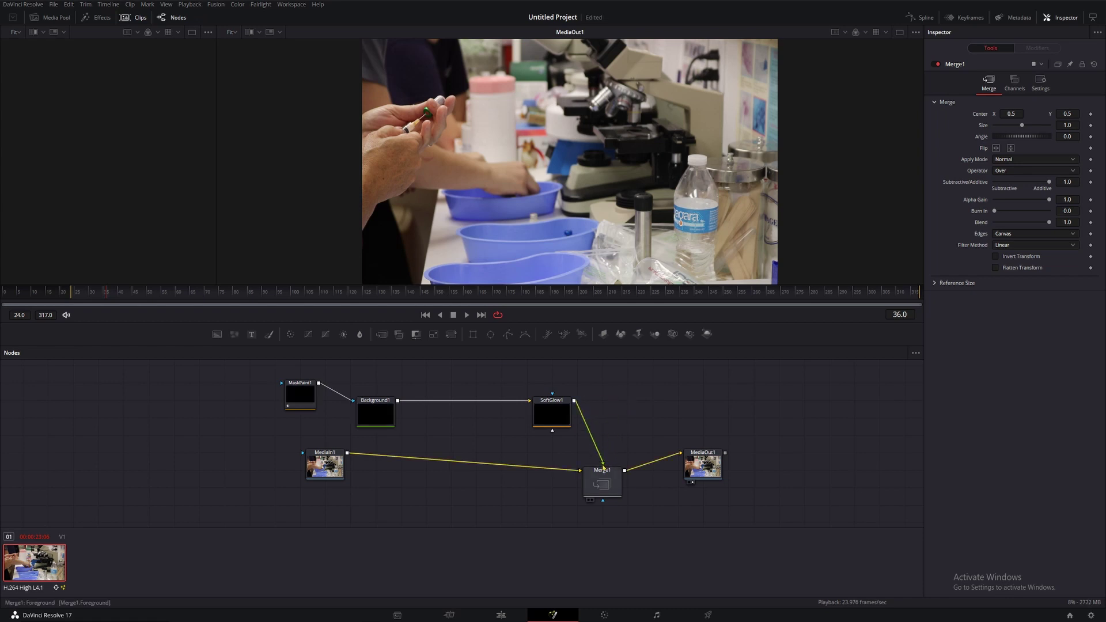
left_click_drag(601, 486, 526, 486)
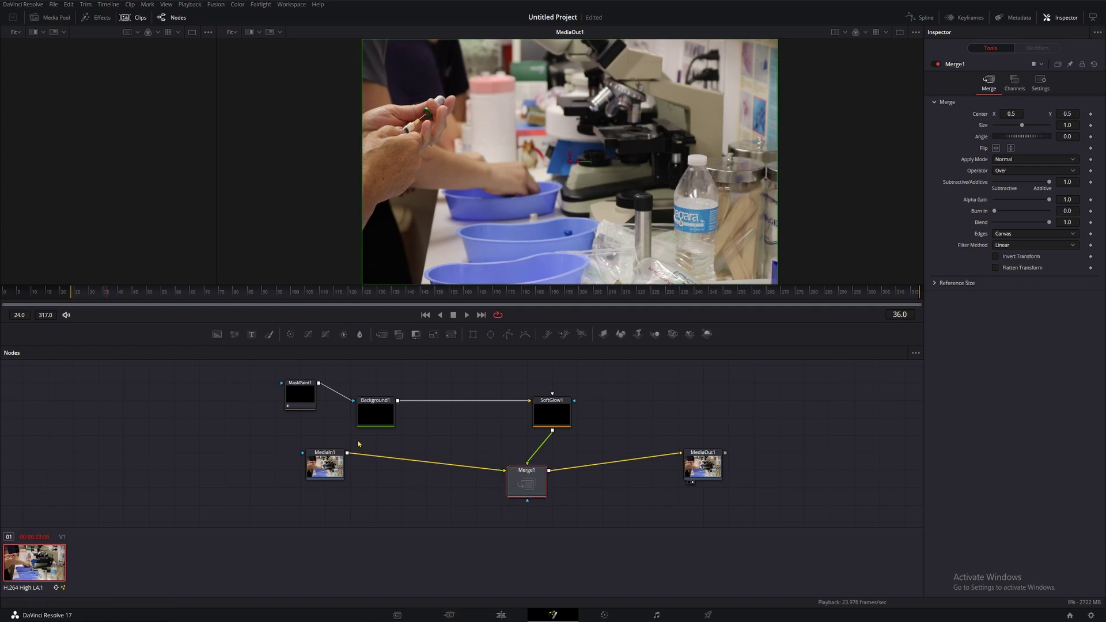
Select the MaskPaint1 node and scrub through the clip from frame 24 to frame 65.
left_click_drag(112, 294, 74, 298)
left_click(300, 400)
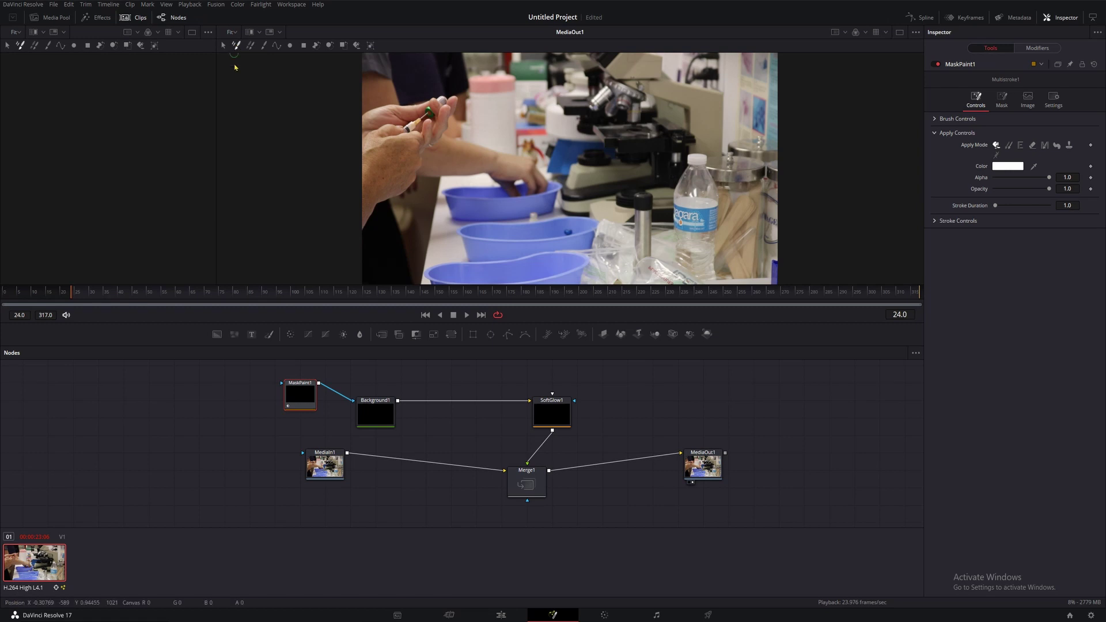
left_click_drag(81, 297, 192, 306)
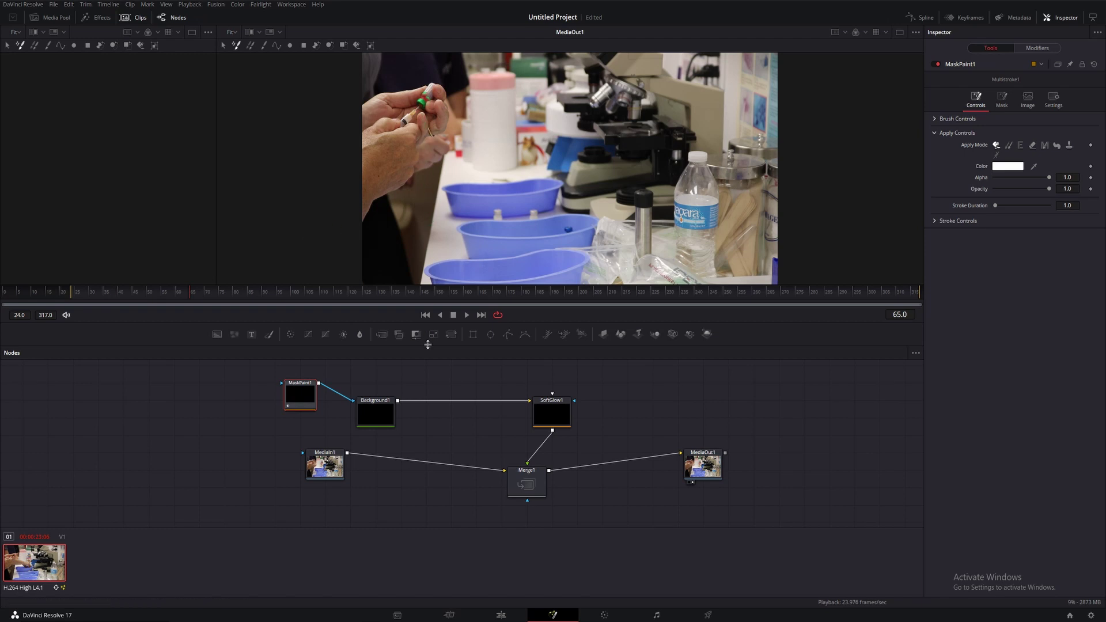
Set Background1's solid color to yellow, #ffde37.
left_click(378, 410)
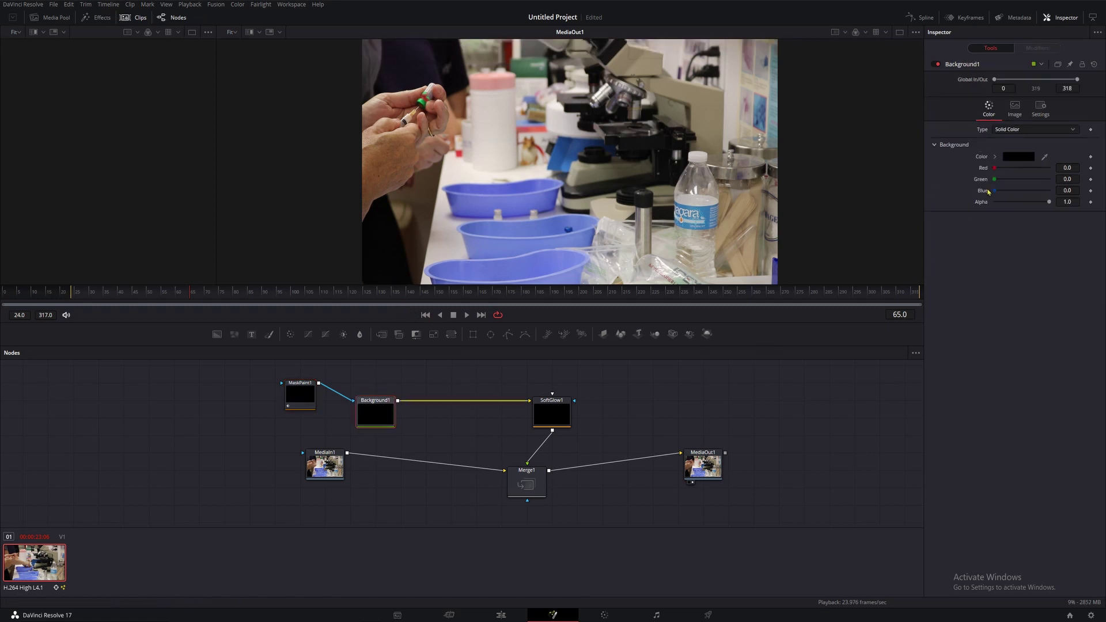
left_click(1018, 157)
triple_click(615, 377)
type("#ffde37")
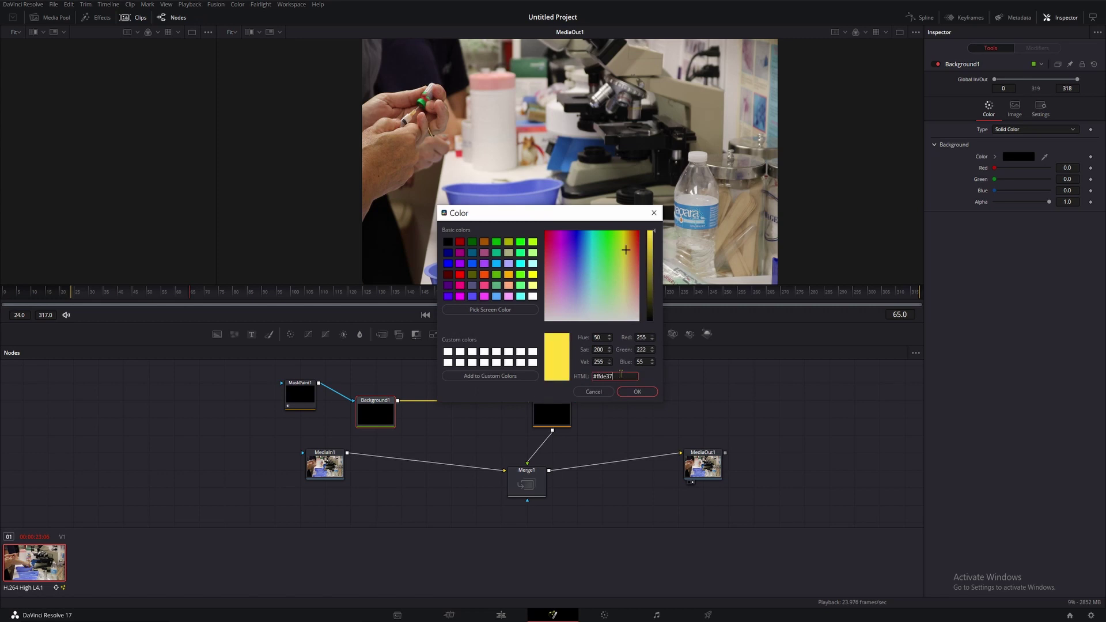
key("Return")
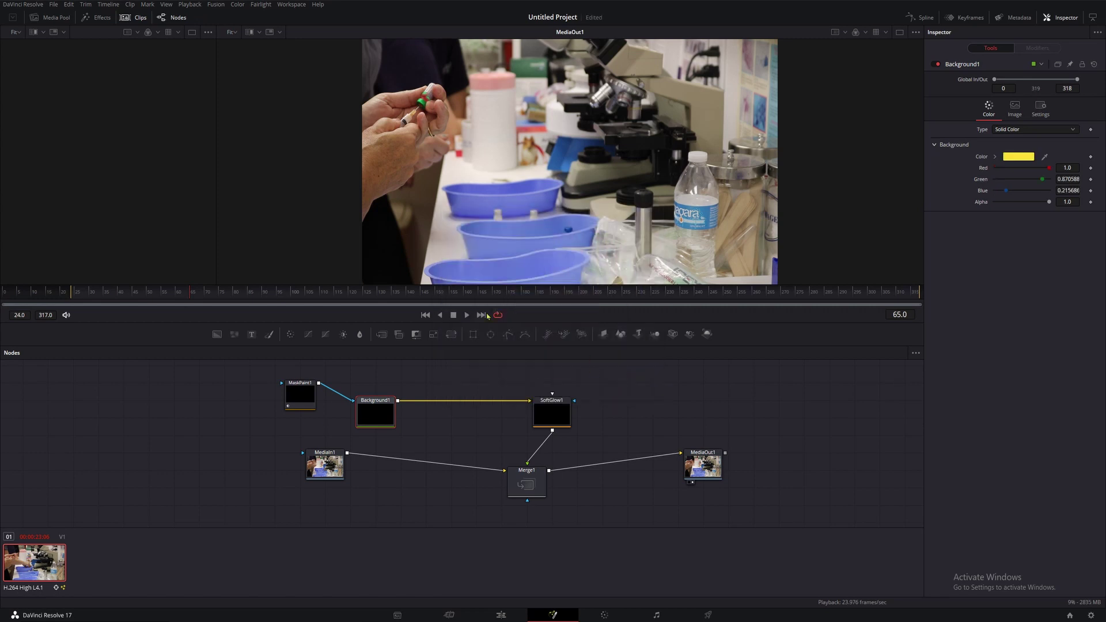
Select MaskPaint1, make and undo a test stroke over the trays, and set its brush size to 0.01.
left_click(293, 388)
left_click_drag(427, 247, 470, 253)
key("ctrl+z")
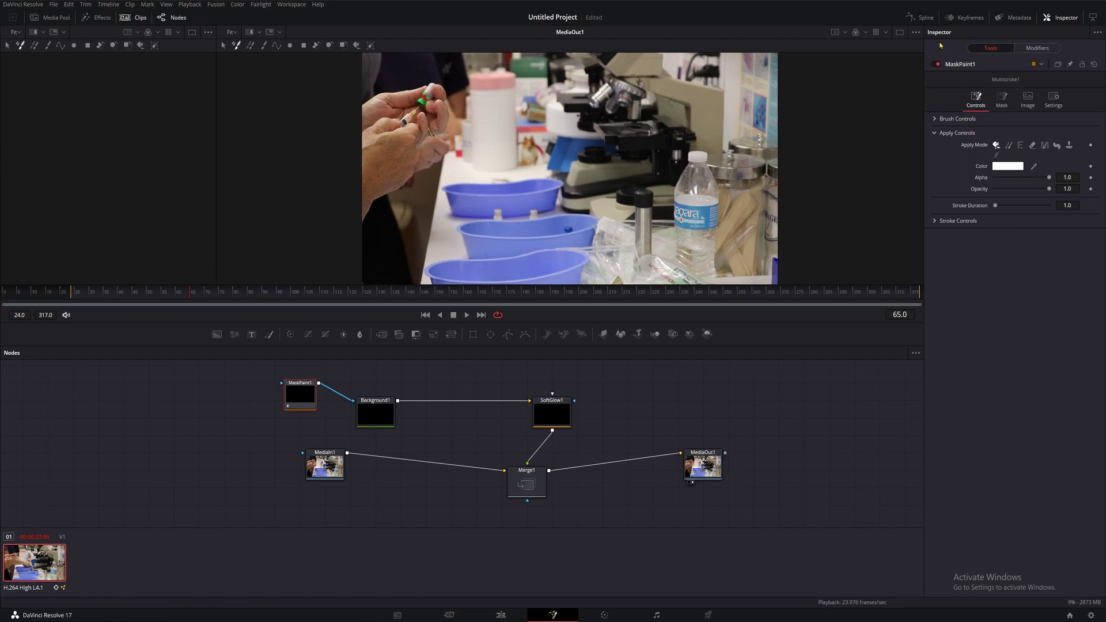
left_click(949, 119)
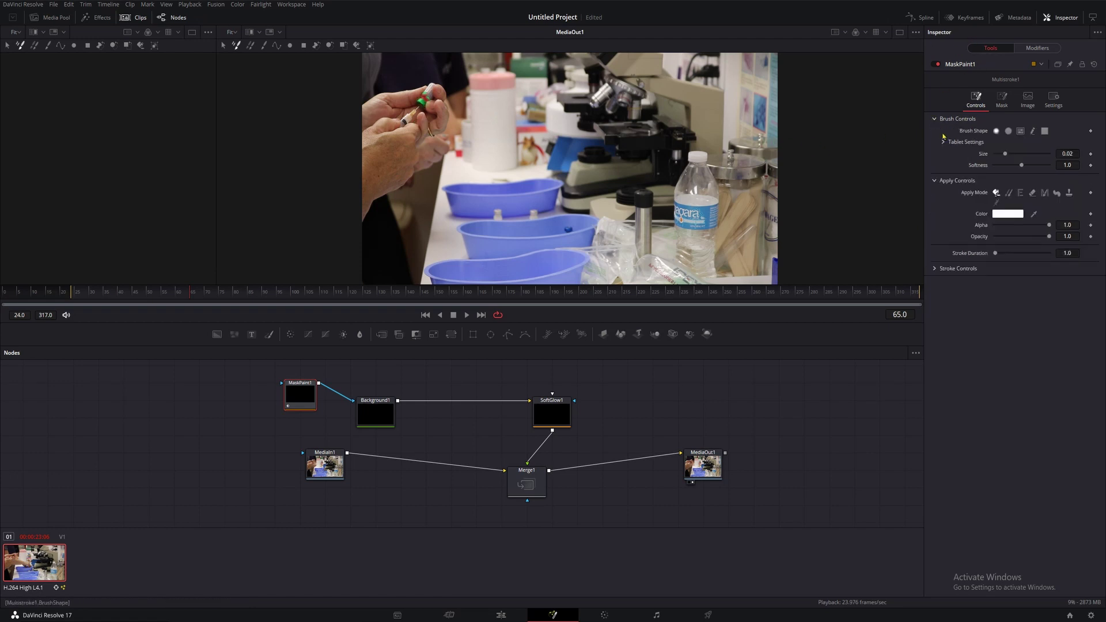
left_click(1075, 153)
type(".01")
key("Tab")
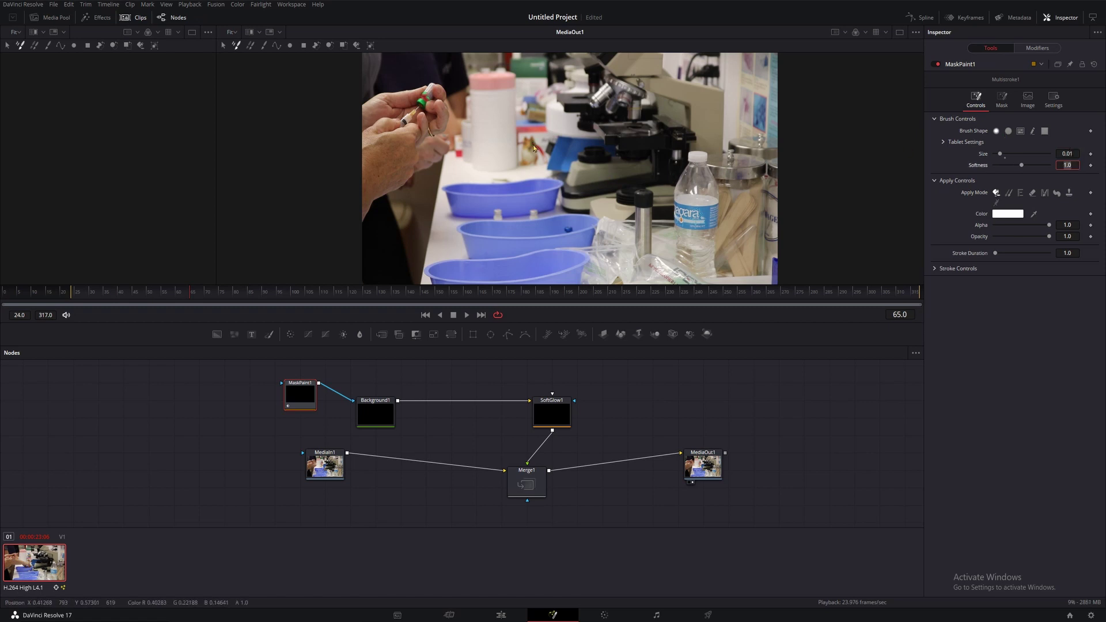
Paint short mask strokes radiating around the green vial in the hand on frames 65 and 66, comparing the two frames.
left_click(425, 108)
key("Right")
mouse_move(447, 98)
left_mouse_down()
mouse_move(444, 88)
mouse_move(431, 117)
mouse_move(408, 98)
left_mouse_up()
key("Left")
key("Right")
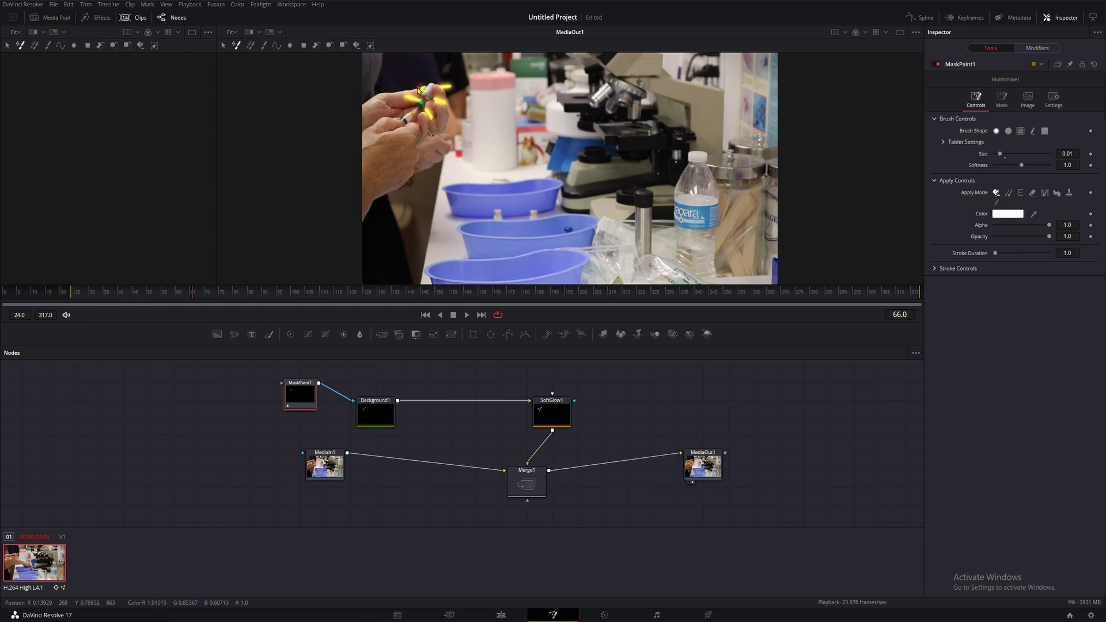
key("Left")
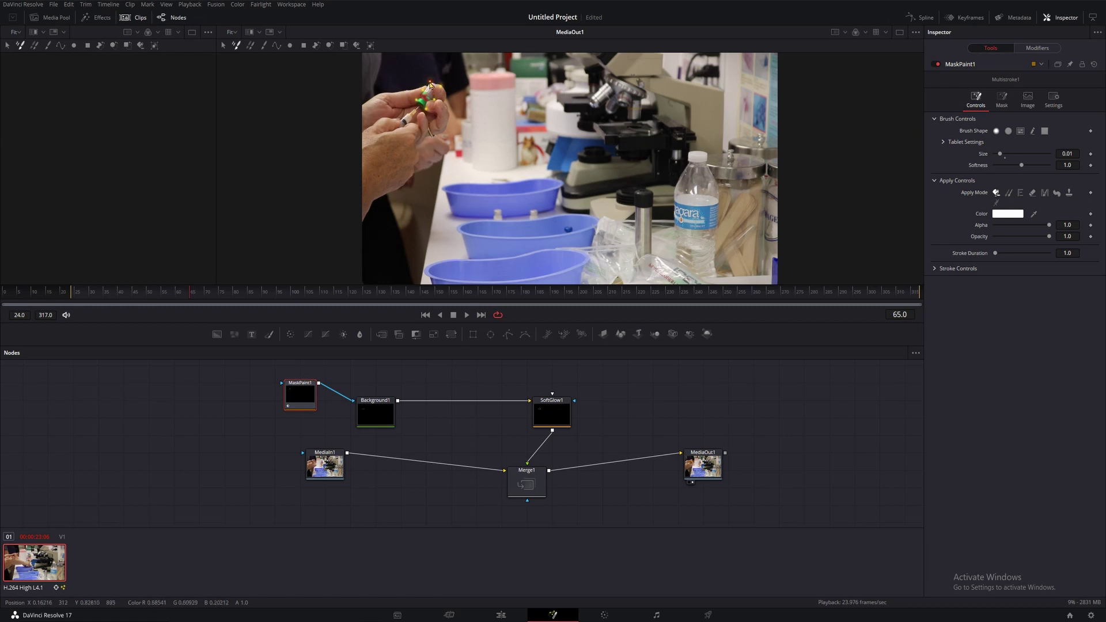
key("Right")
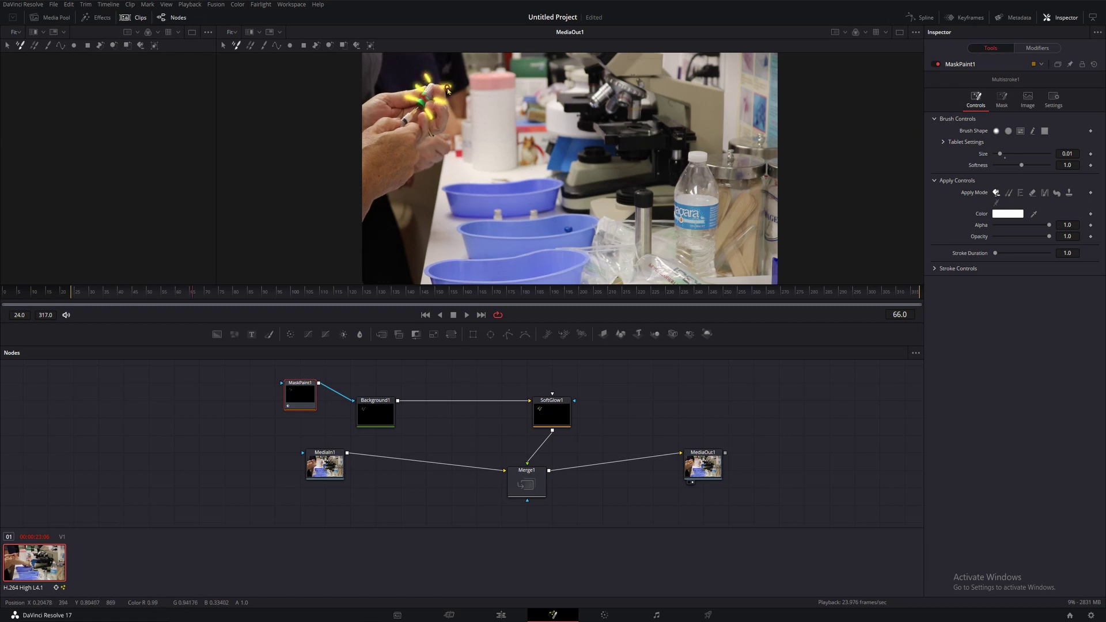
Paint mask strokes progressively farther out from the vial on frames 67 and 68, stepping between neighbouring frames to align them.
key("Right")
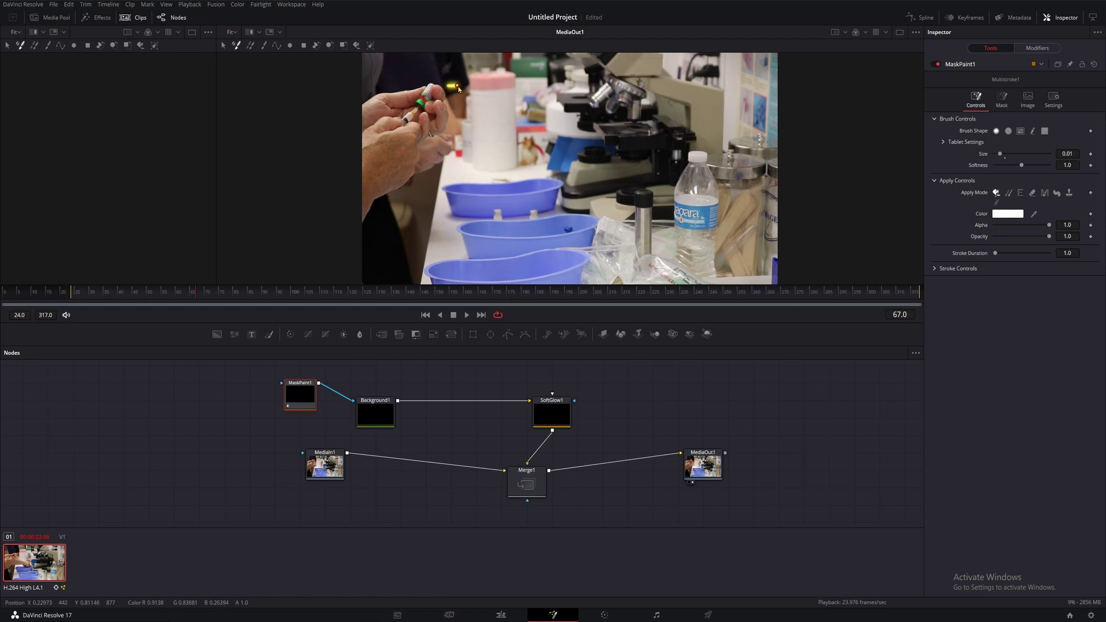
key("Left")
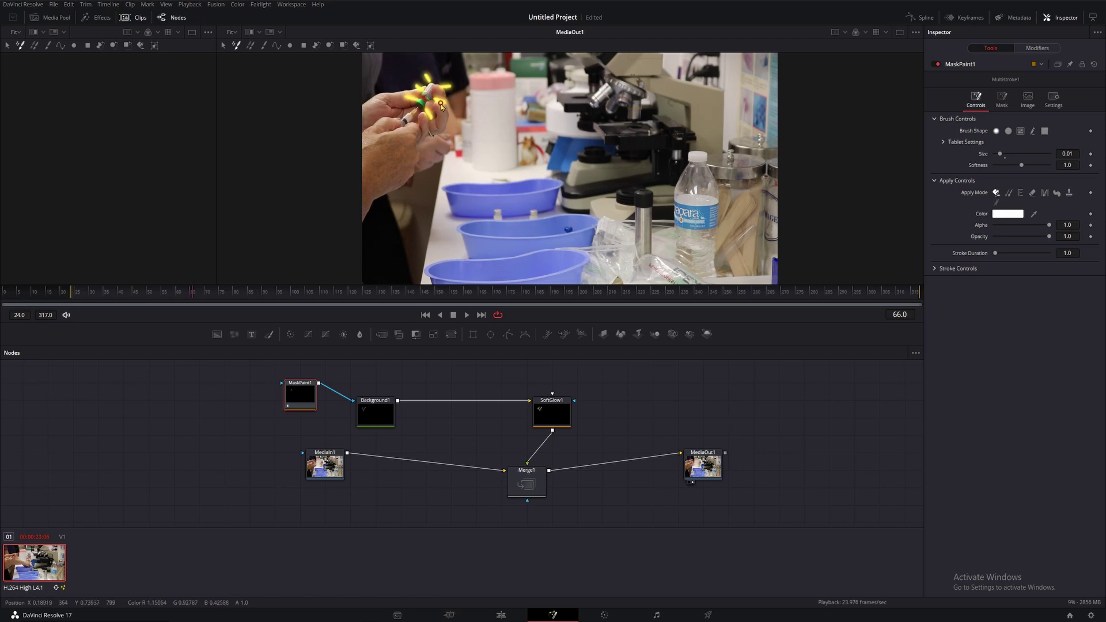
key("Right")
mouse_move(441, 103)
left_mouse_down()
mouse_move(395, 97)
mouse_move(423, 70)
mouse_move(456, 87)
mouse_move(443, 114)
mouse_move(453, 113)
mouse_move(435, 126)
mouse_move(390, 97)
mouse_move(420, 65)
left_mouse_up()
key("Left")
key("Right")
key("Left")
key("Right")
key("Right")
key("Left")
key("Right")
key("Left")
key("Right")
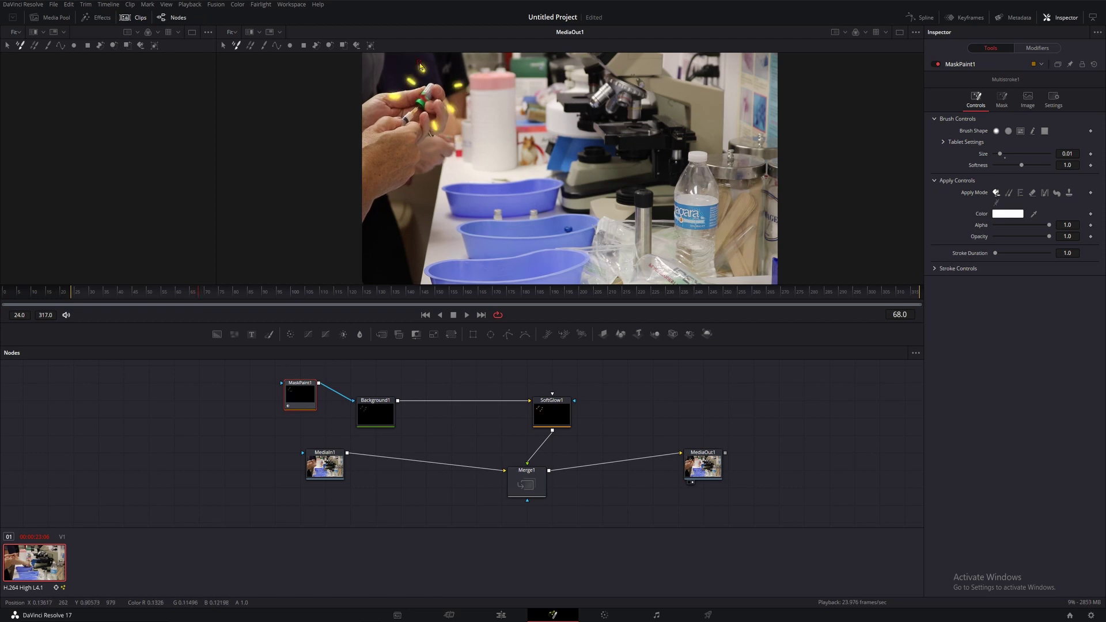
Play and scrub repeatedly through the frames around the painted strokes to review the burst animation.
left_click(185, 294)
key("space")
key("space")
left_click(170, 296)
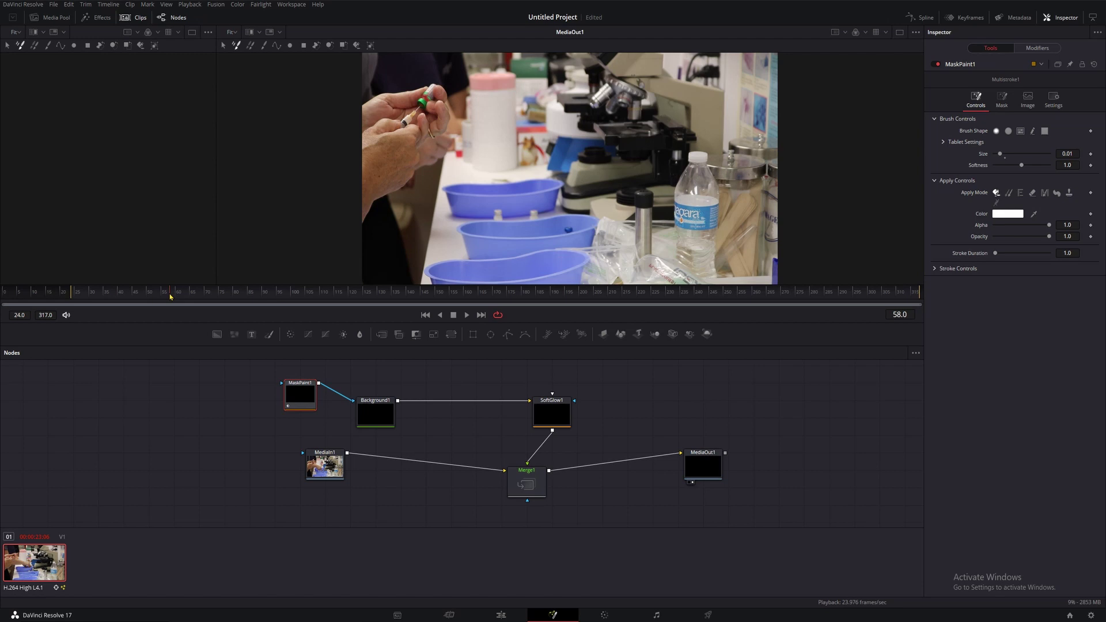
key("space")
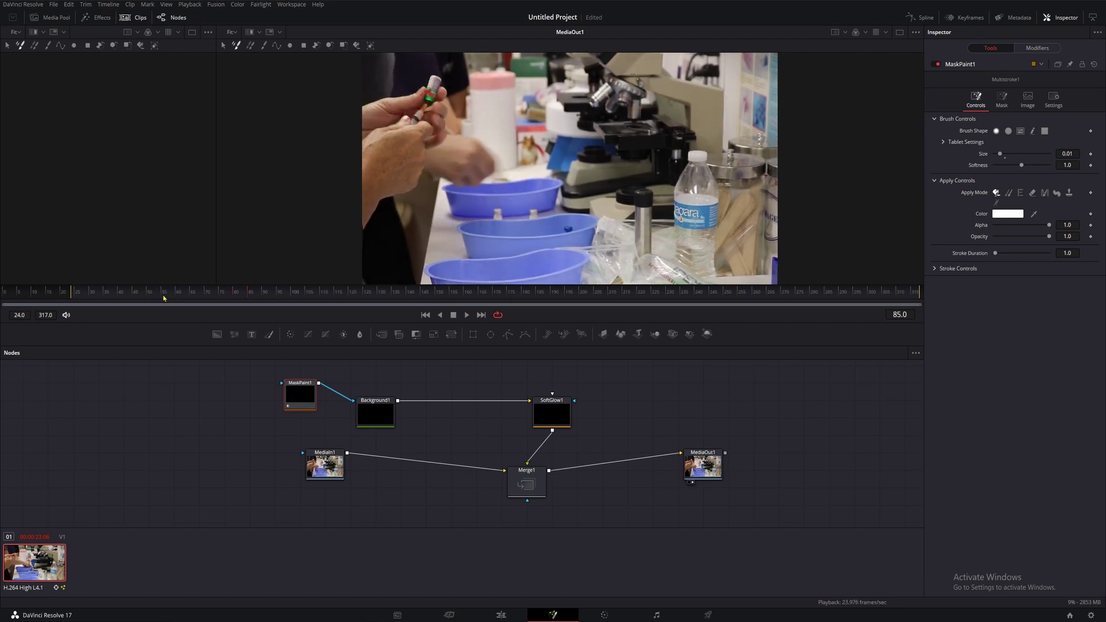
left_click(156, 295)
key("space")
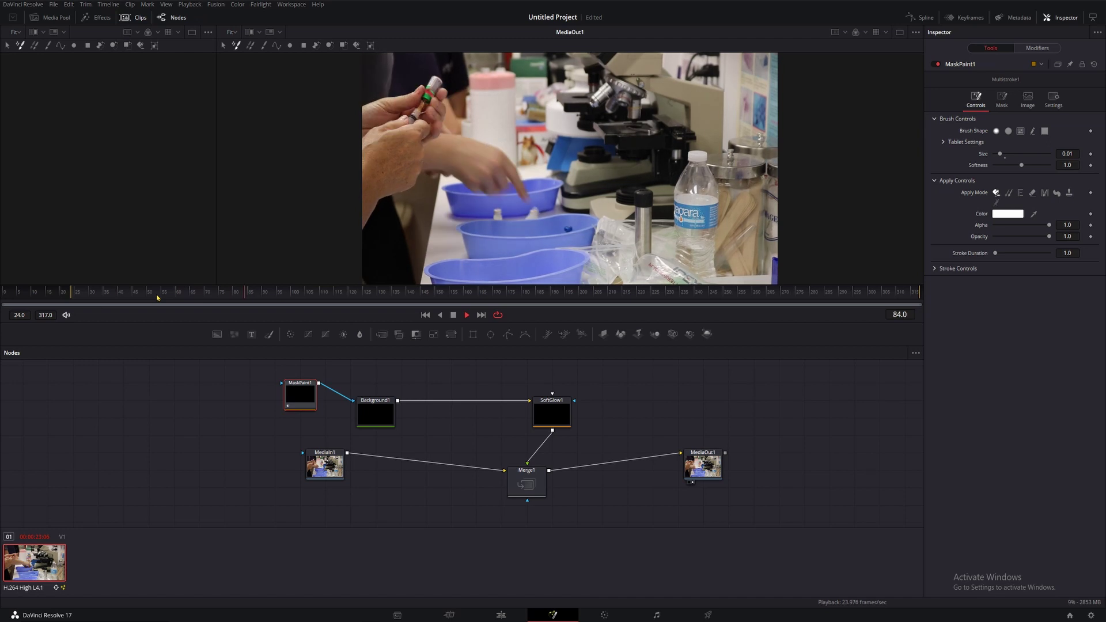
key("space")
left_click_drag(202, 297, 180, 299)
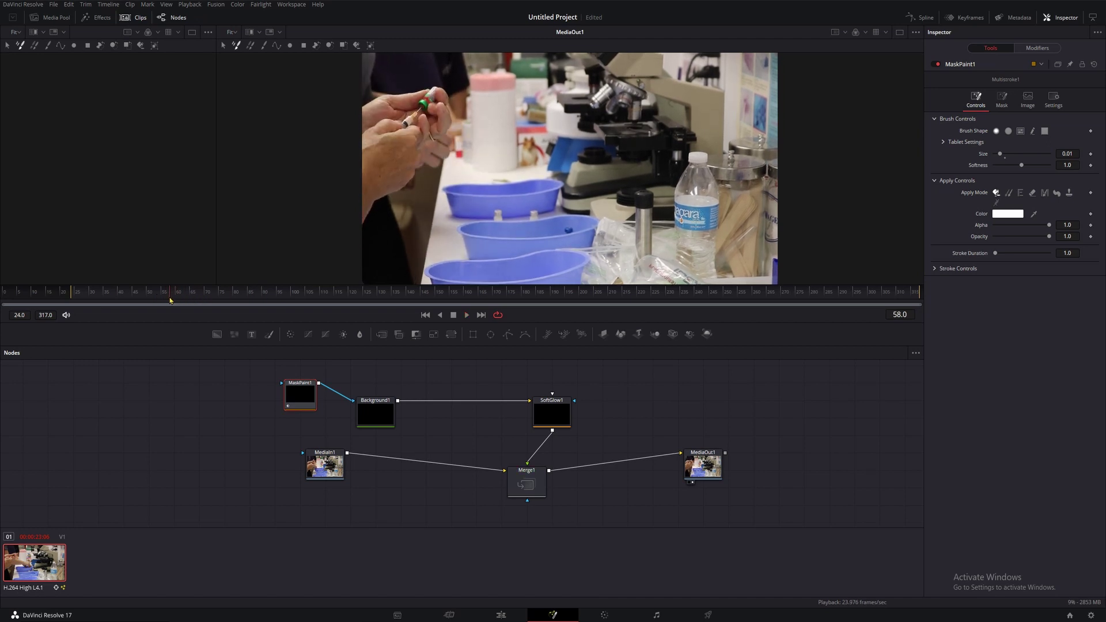
left_click_drag(170, 300, 144, 303)
key("space")
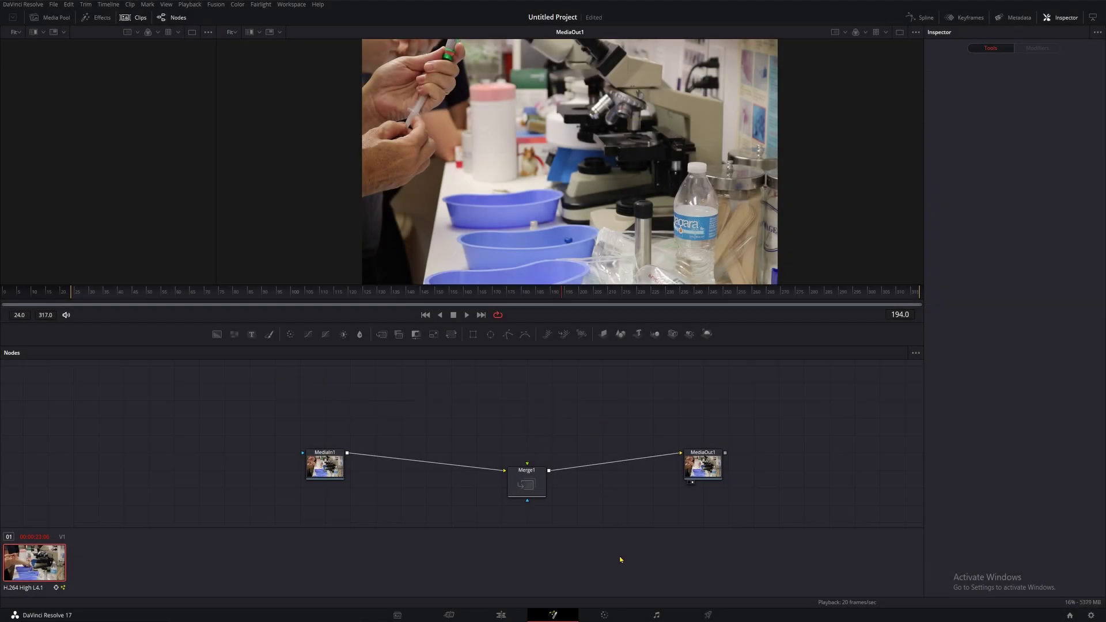
Switch to the Color page and draw a closed curve Power Window around the three blue trays.
left_click(604, 614)
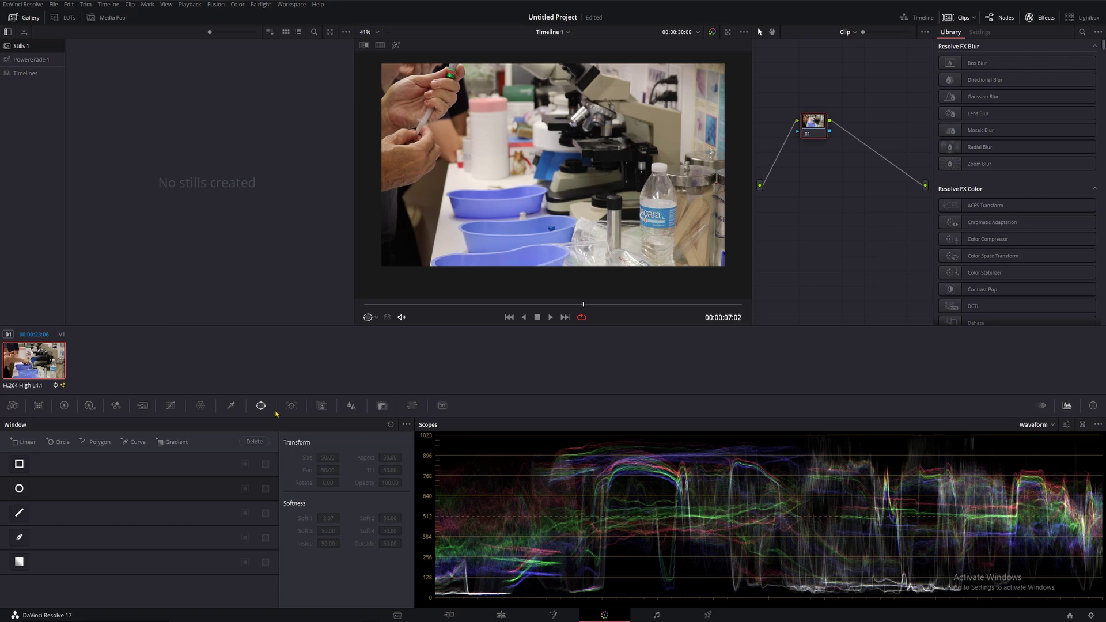
left_click(19, 538)
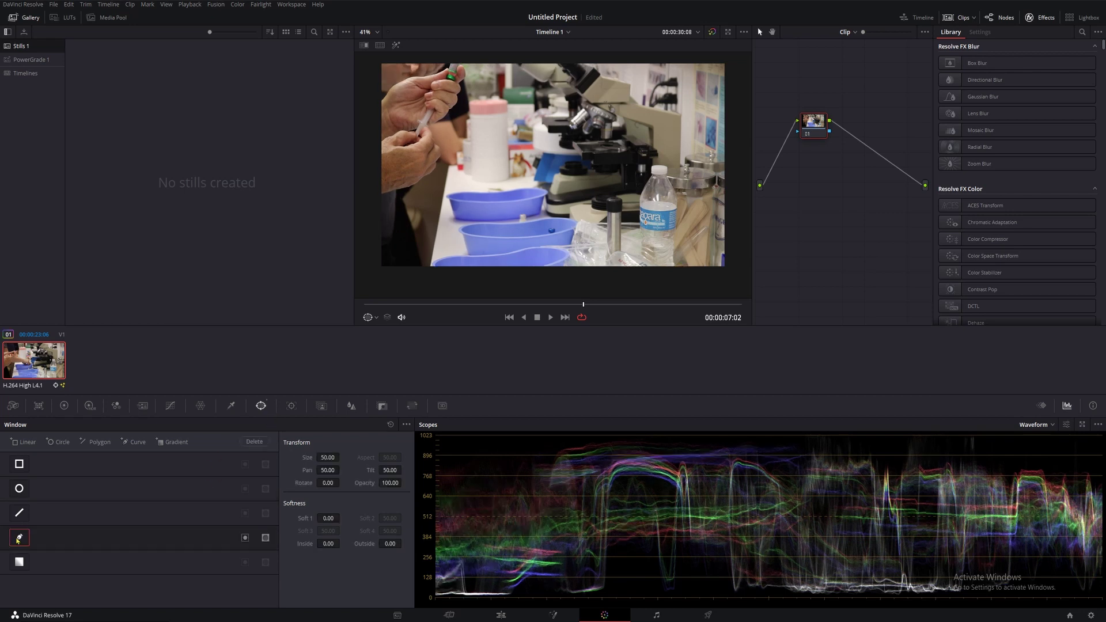
left_click(420, 272)
left_click(432, 253)
left_click(435, 234)
left_click(440, 205)
left_click(447, 187)
left_click(463, 186)
left_click(483, 186)
left_click(507, 185)
left_click(524, 185)
left_click(535, 185)
left_click(548, 190)
left_click(556, 198)
left_click(557, 210)
left_click(573, 212)
left_click(585, 218)
left_click(586, 233)
left_click(581, 243)
left_click(577, 253)
left_click(576, 268)
left_click(558, 285)
left_click(477, 285)
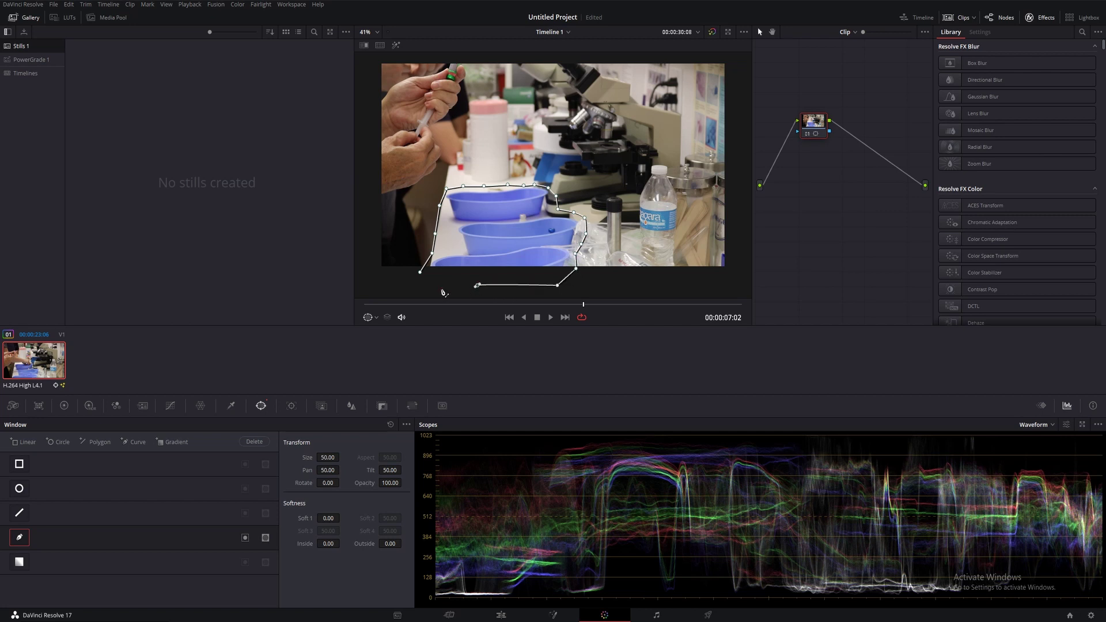
left_click(420, 271)
Sample the middle blue tray's colour with the HSL Qualifier and compare the highlighted selection with the full image.
left_click(231, 406)
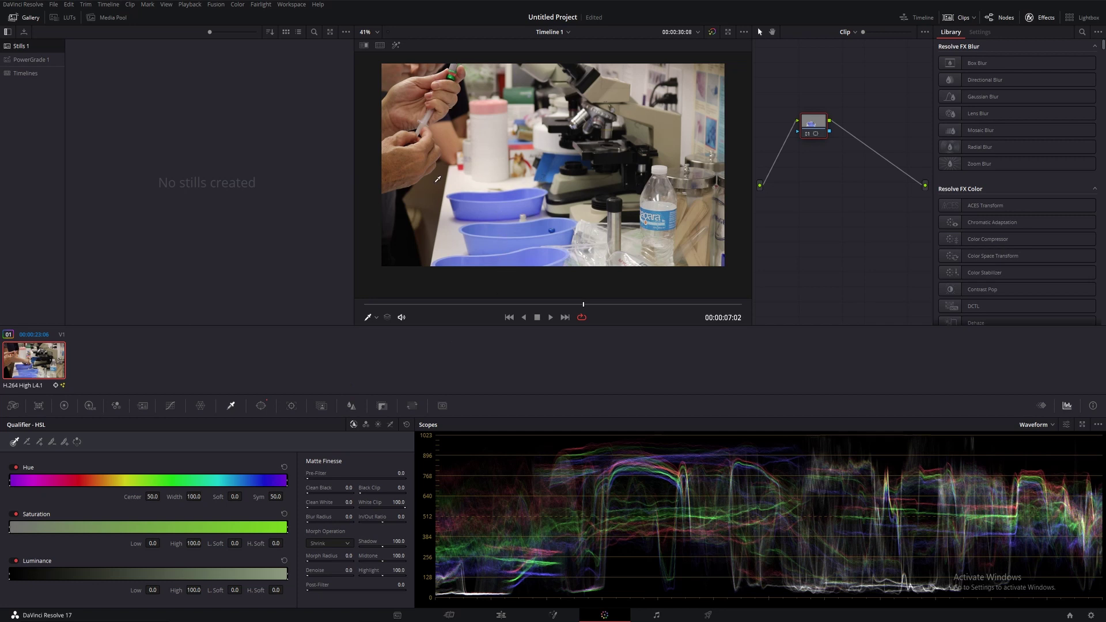
left_click(527, 239)
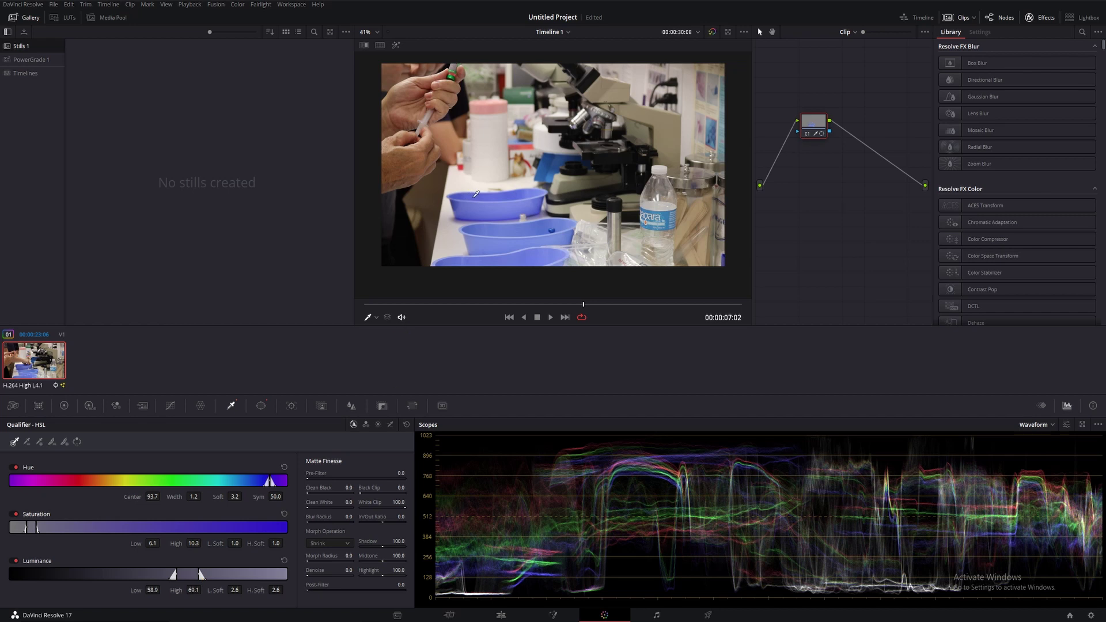
key("shift+h")
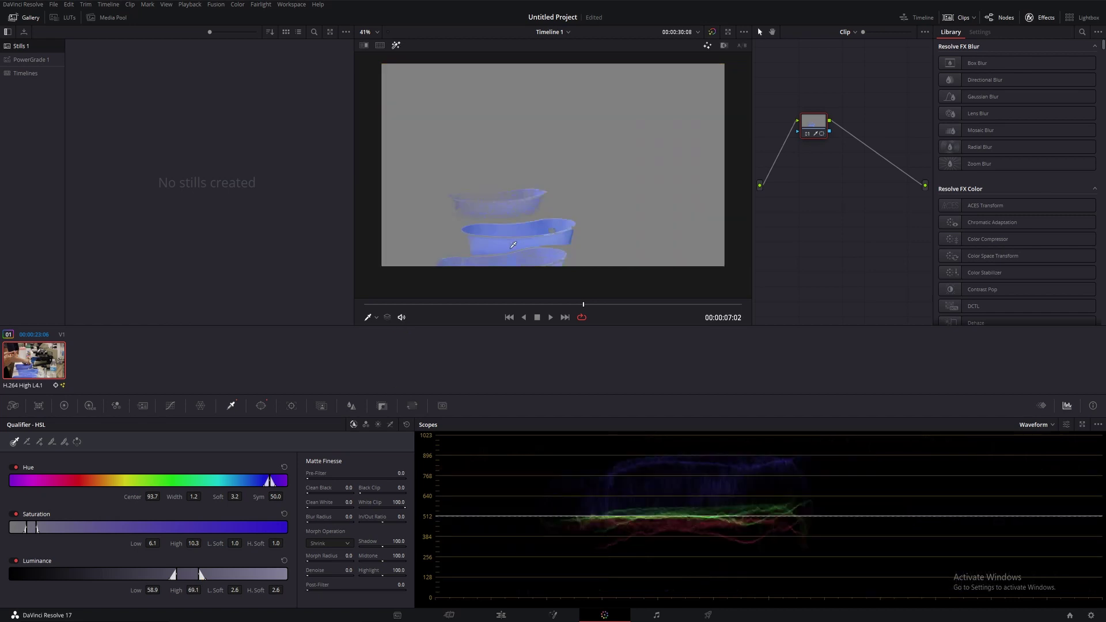
key("shift+h")
key("shift+h")
key("shift+h")
key("shift+h")
key("shift+h")
key("shift+h")
key("shift+h")
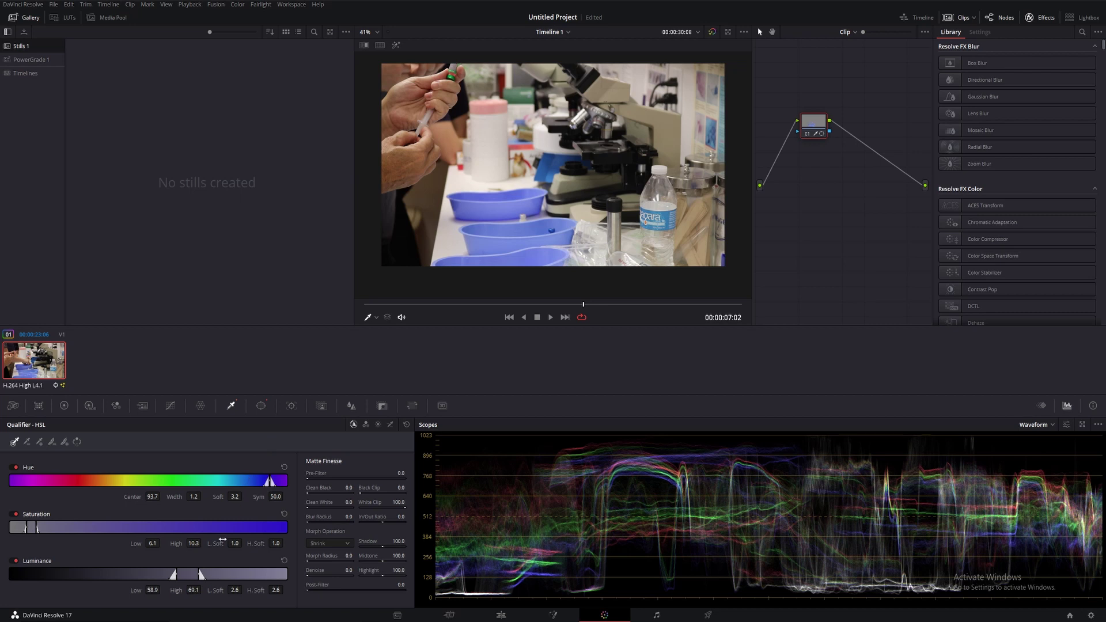
Lower the qualifier's luminance low limit to 0.0 with the selection highlight enabled.
left_click_drag(175, 575, 64, 576)
key("shift+h")
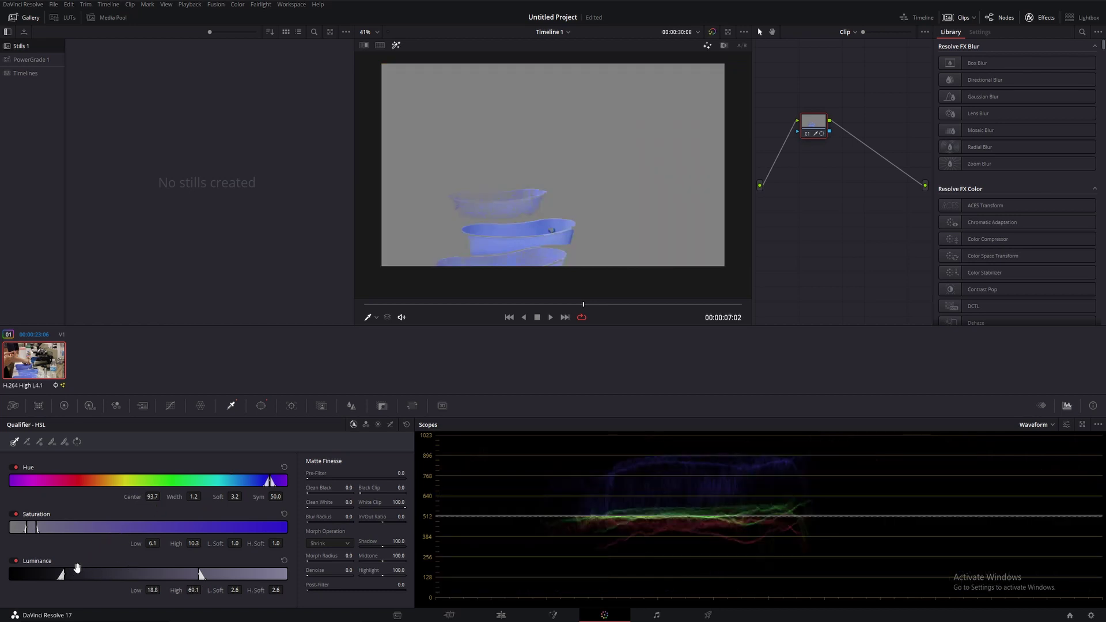
left_click_drag(63, 574, 9, 575)
Widen the qualifier's saturation range to 3.8–91.6 and its hue range to width 13.7 centred at 95.1.
left_click_drag(37, 529, 264, 527)
left_click_drag(192, 498, 200, 496)
mouse_move(277, 485)
left_mouse_down()
mouse_move(265, 485)
mouse_move(281, 484)
left_mouse_up()
left_click_drag(26, 529, 21, 530)
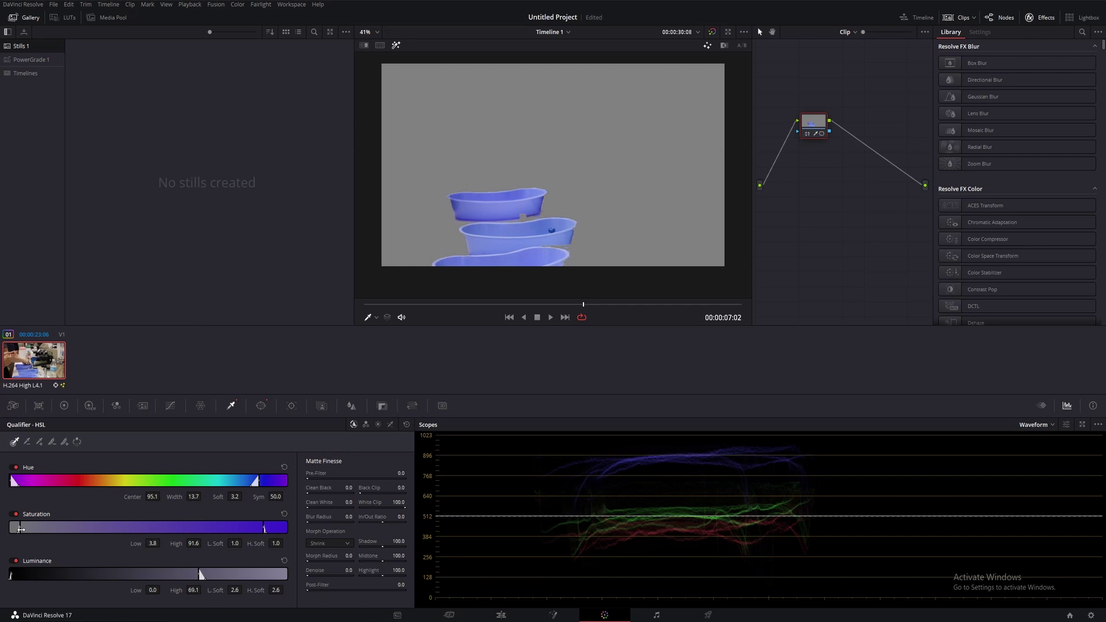
Set the qualifier's luminance high limit to 93.2 and blur radius to 10.1, comparing the highlighted trays with the full image.
left_click_drag(200, 575, 269, 575)
key("shift+h")
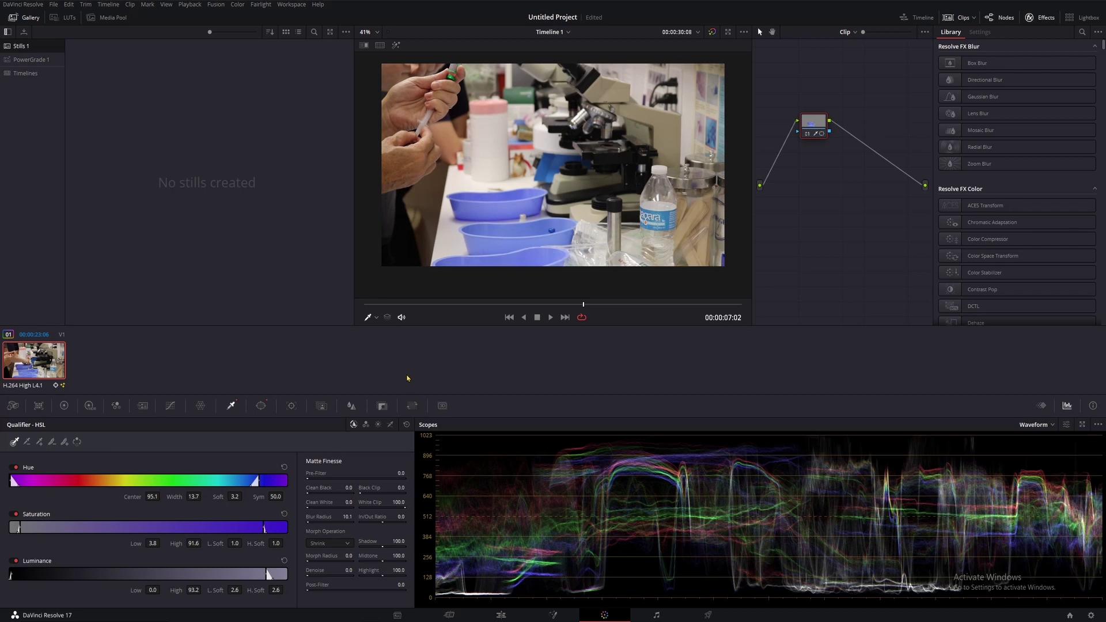
key("shift+h")
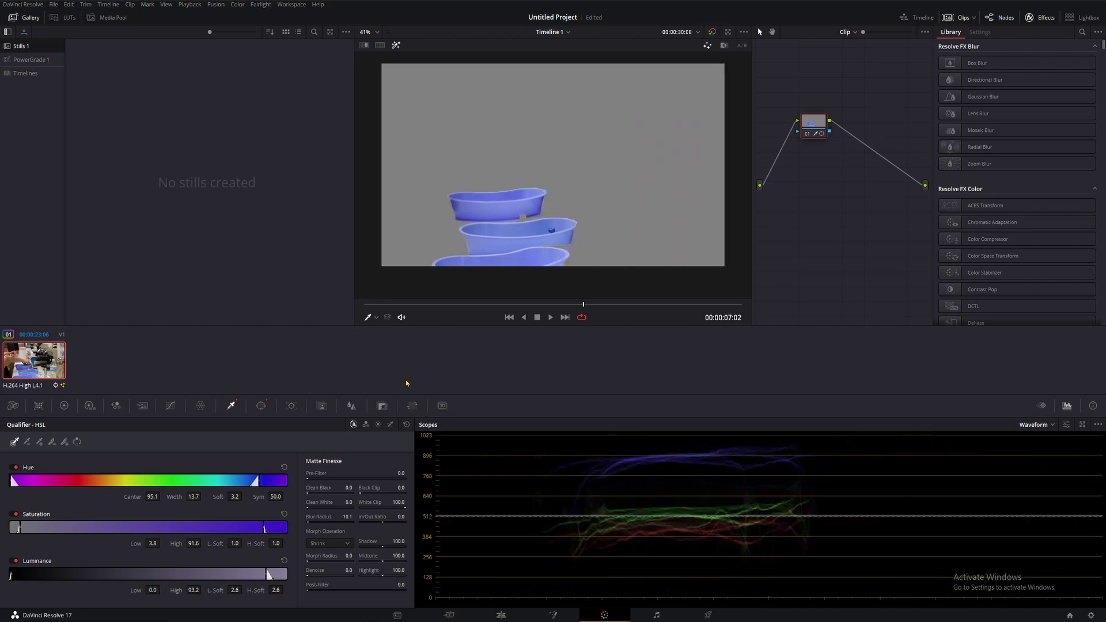
key("shift+h")
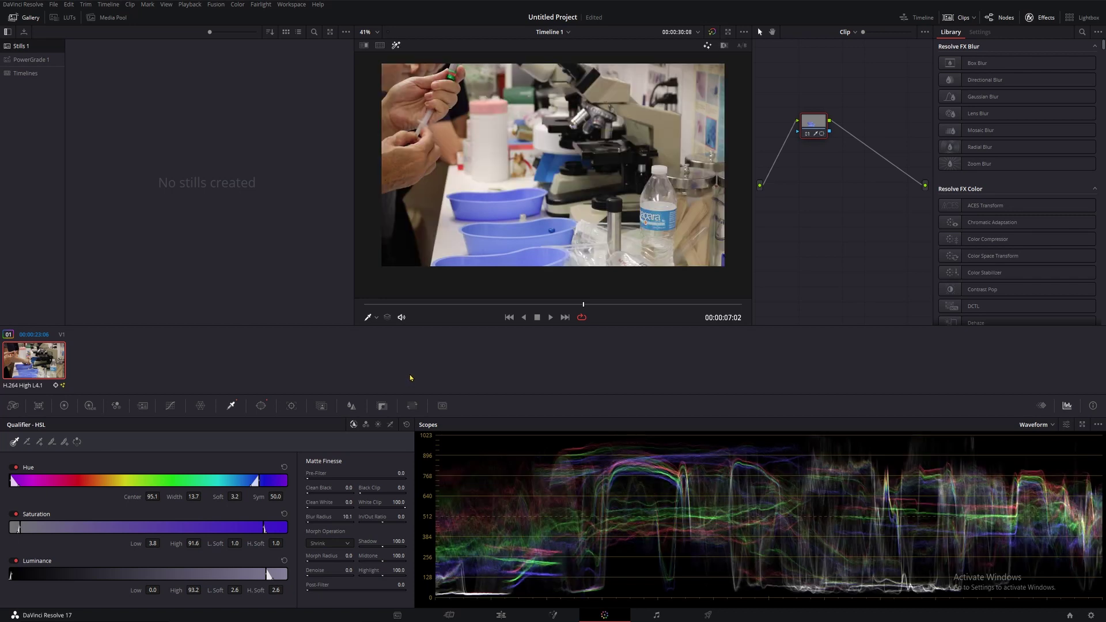
key("shift+h")
key("shift+h")
Shift the selected trays to purple with a primaries hue of 36.60 and lower the qualifier's saturation low limit.
left_click(64, 406)
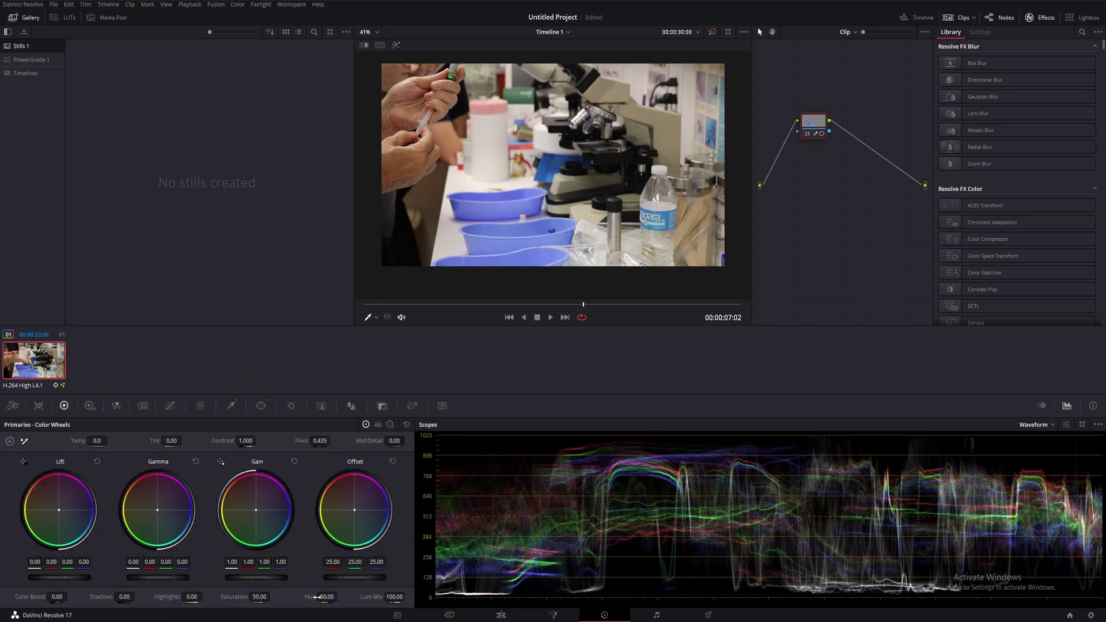
left_click_drag(339, 597, 339, 597)
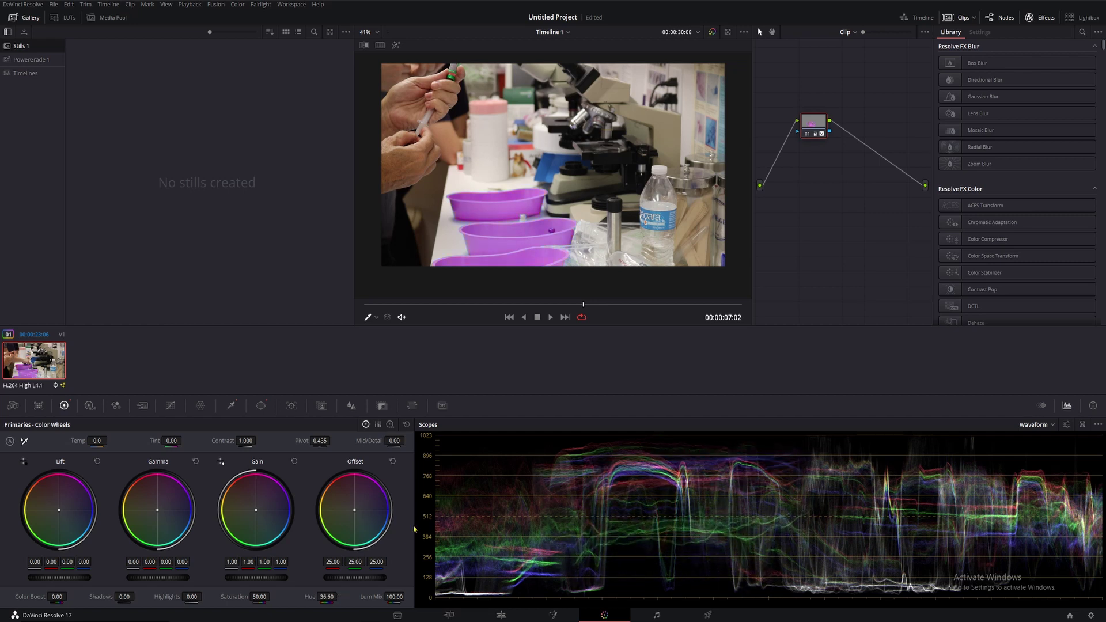
left_click(233, 410)
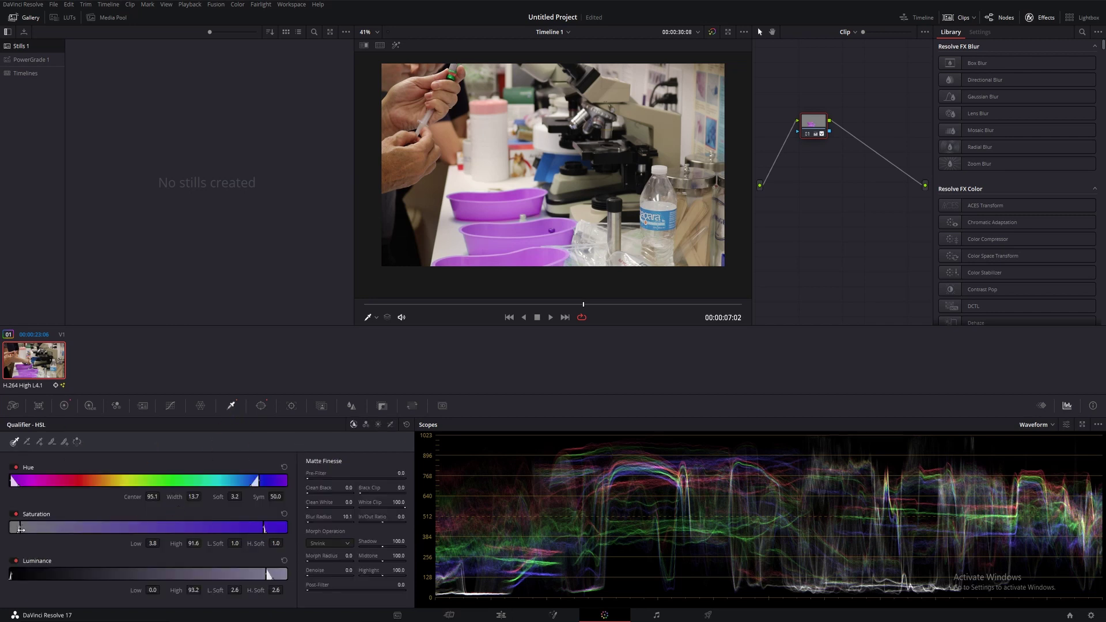
left_click_drag(21, 529, 10, 529)
Set the trays' saturation to 52.60 and Mid/Detail to 41.50 in the primaries.
left_click(64, 405)
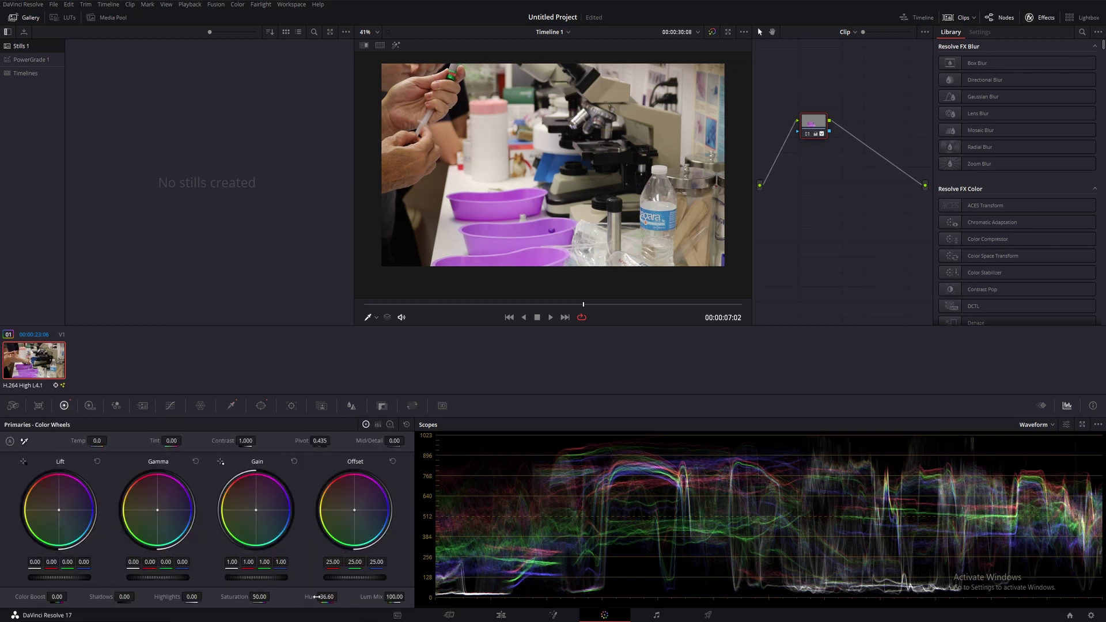
left_click_drag(259, 597, 271, 597)
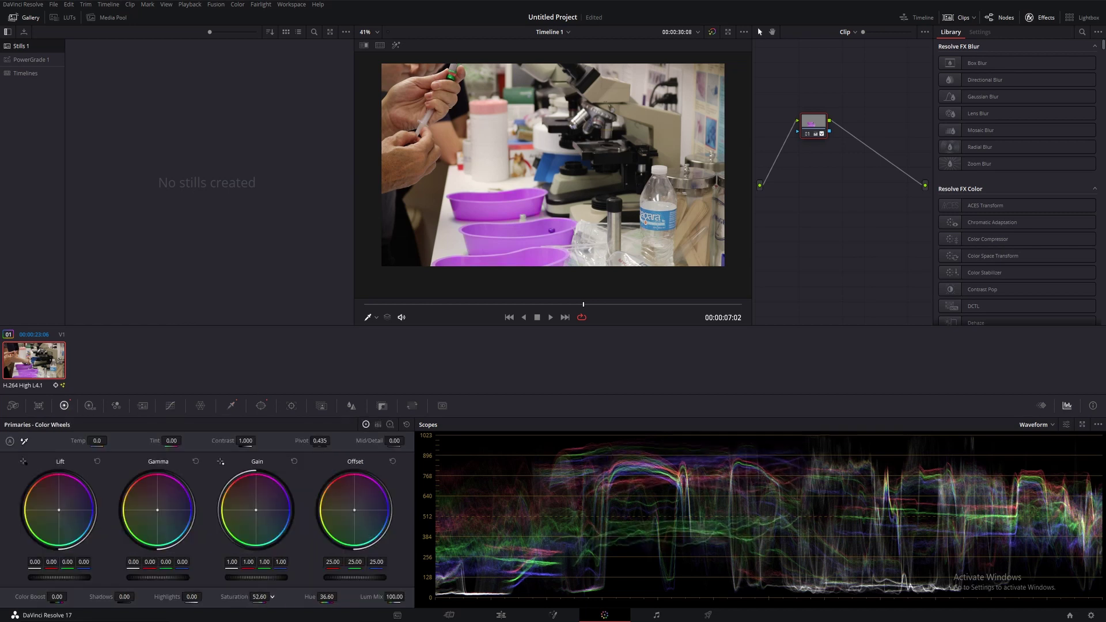
left_click_drag(398, 440, 407, 441)
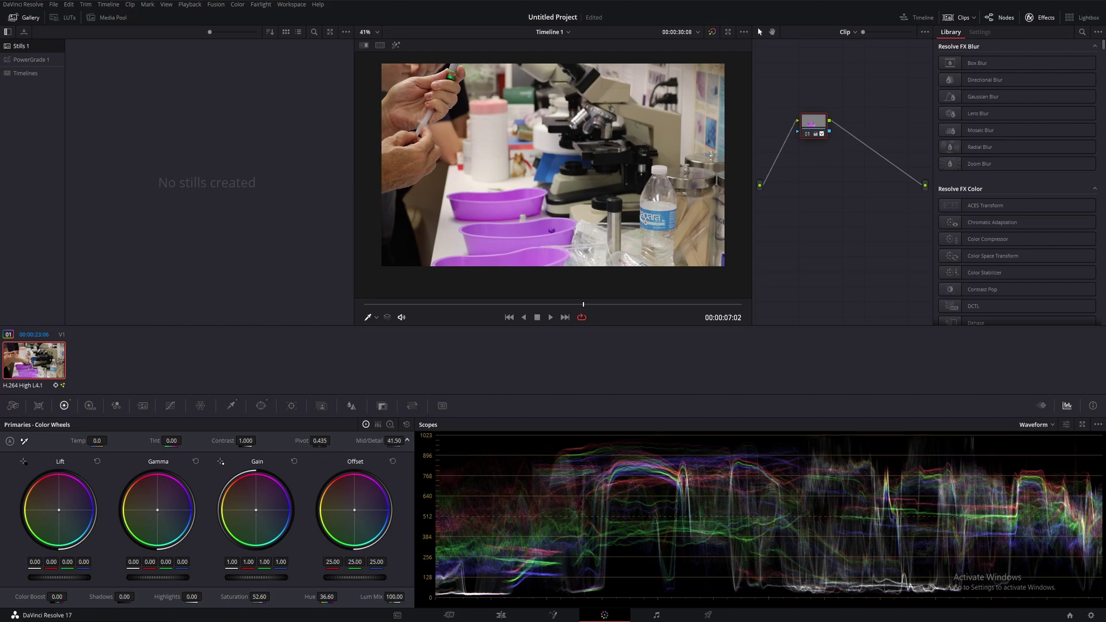